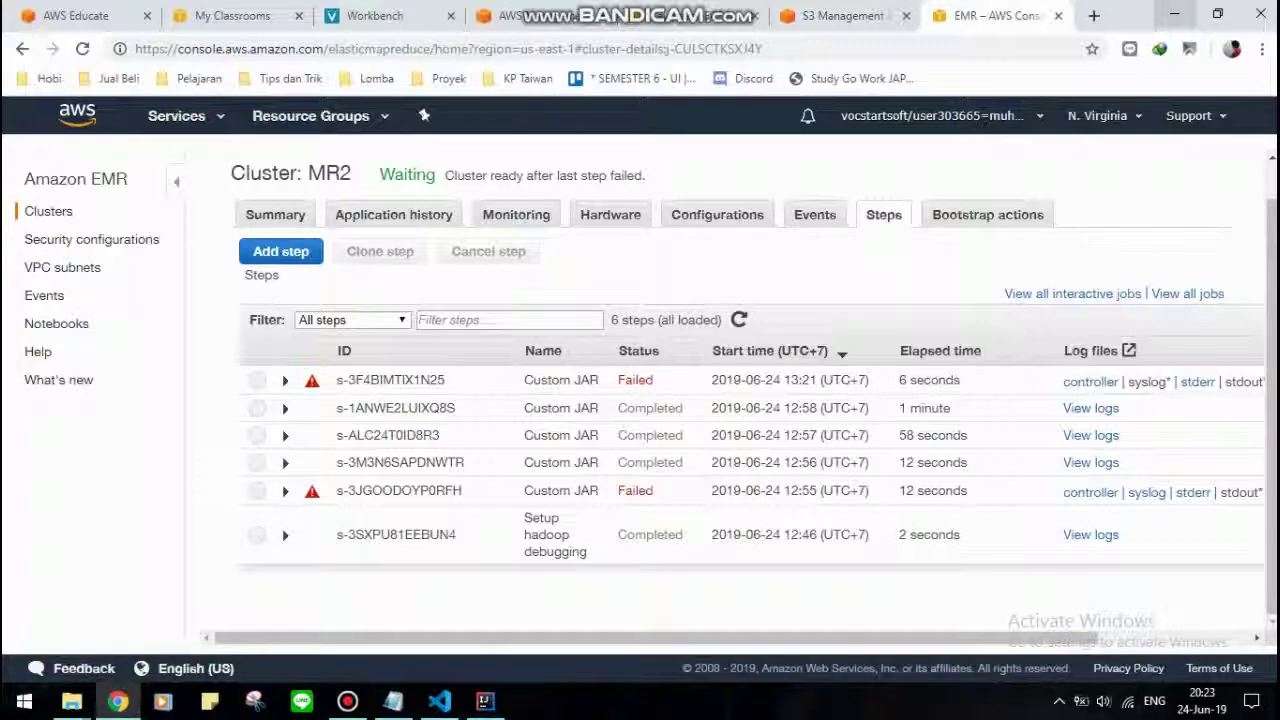
Step: Switch to IntelliJ IDEA and open the recent project bigdata-mrwordcount
click(1174, 15)
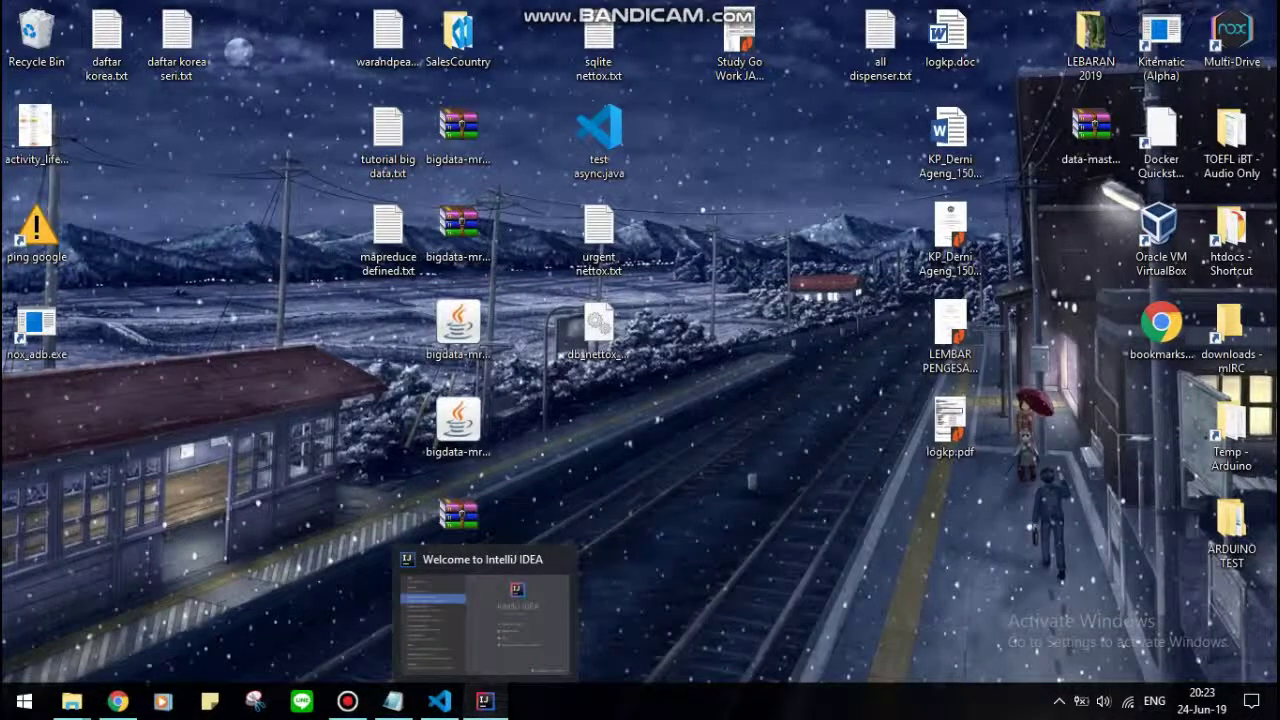
click(484, 700)
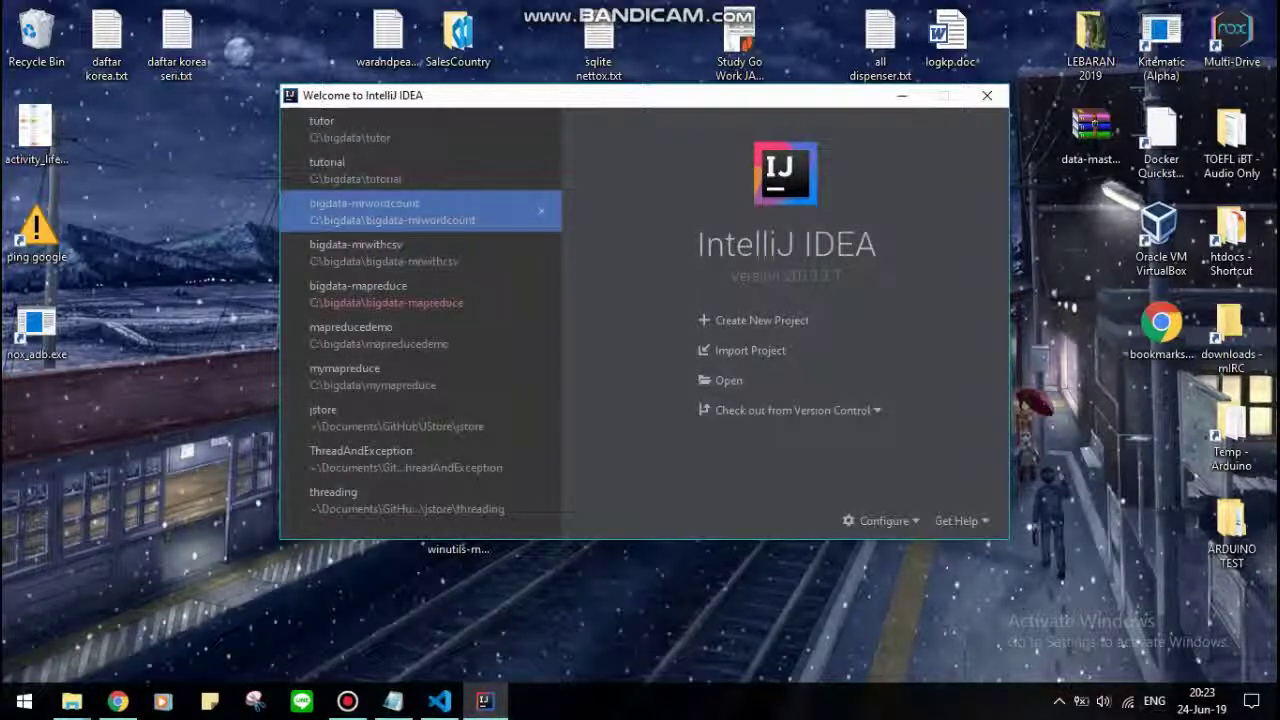
key(Down)
key(Down)
key(Up)
key(Up)
key(Return)
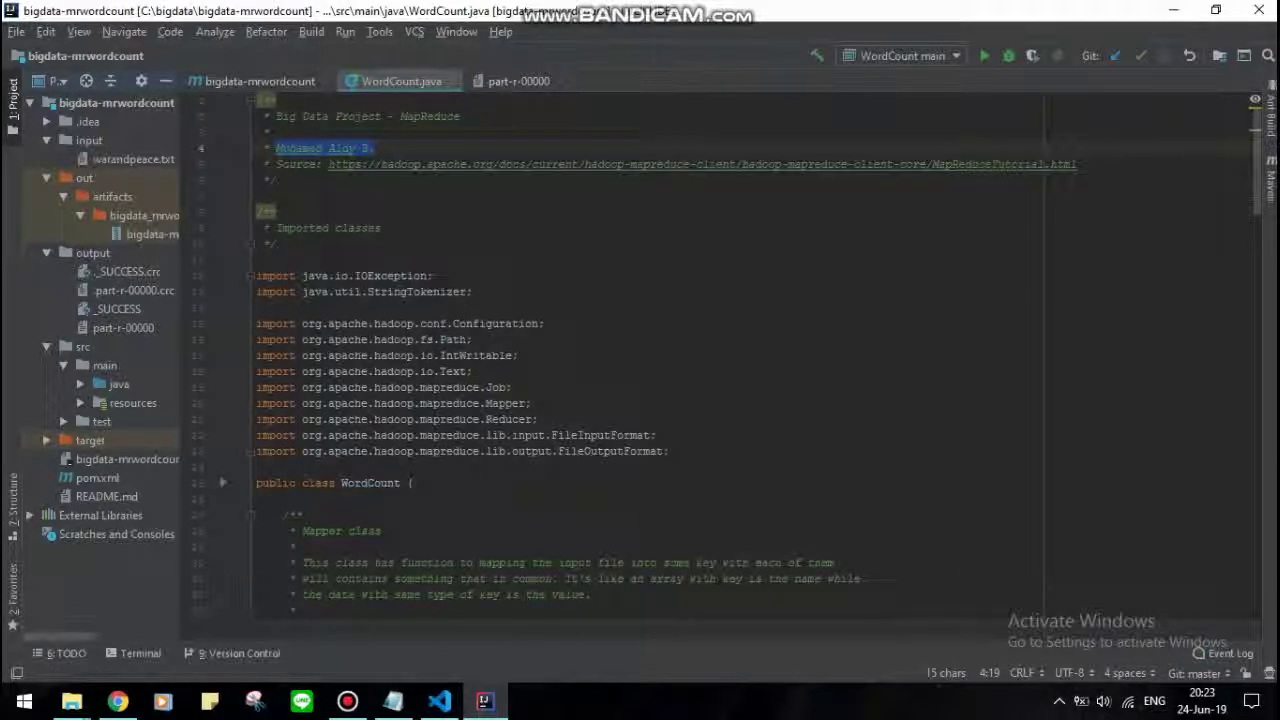
Step: Skim WordCount.java from its imports through the mapper and reducer classes to the main method
scroll(640, 360, down, 6)
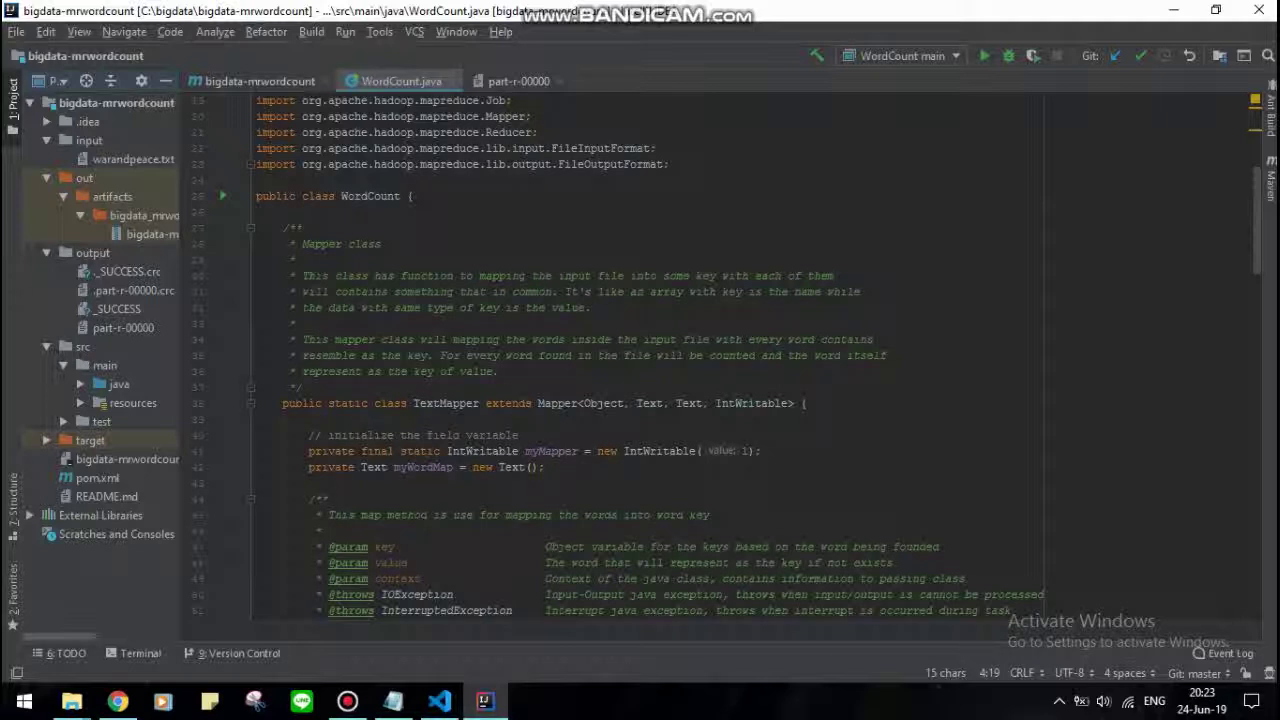
scroll(640, 360, down, 2)
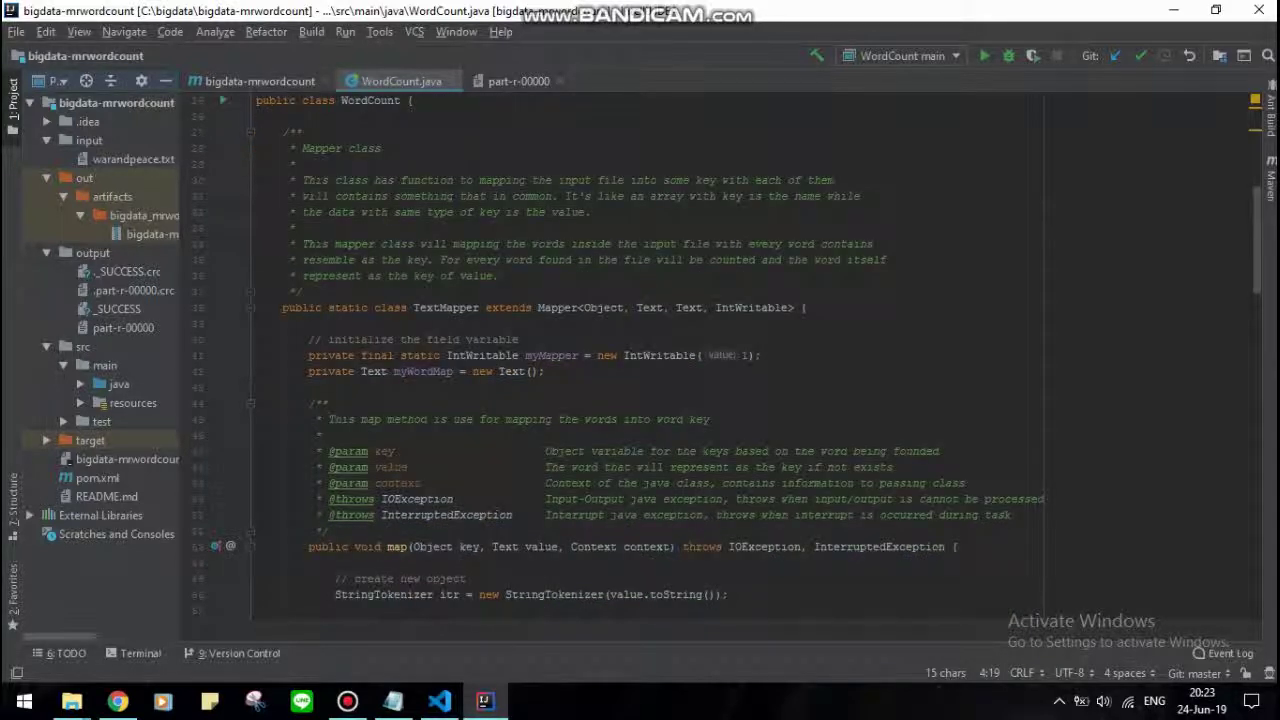
scroll(640, 360, down, 10)
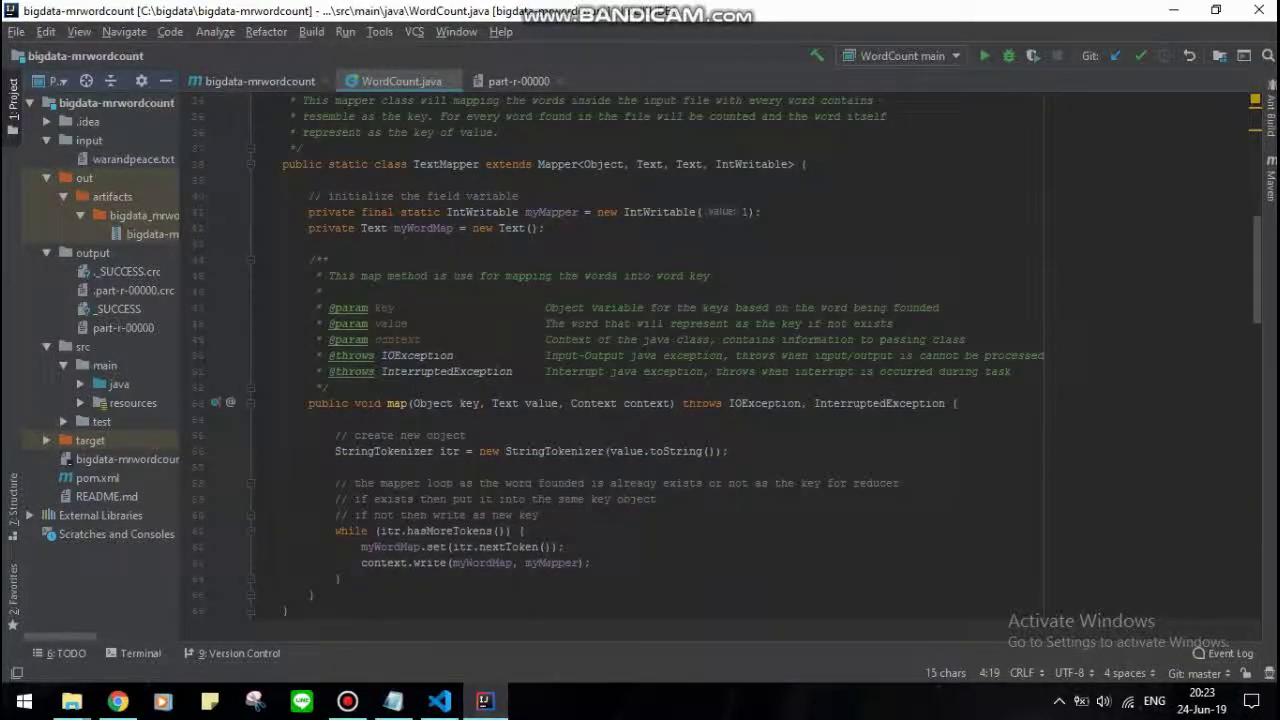
scroll(640, 360, up, 10)
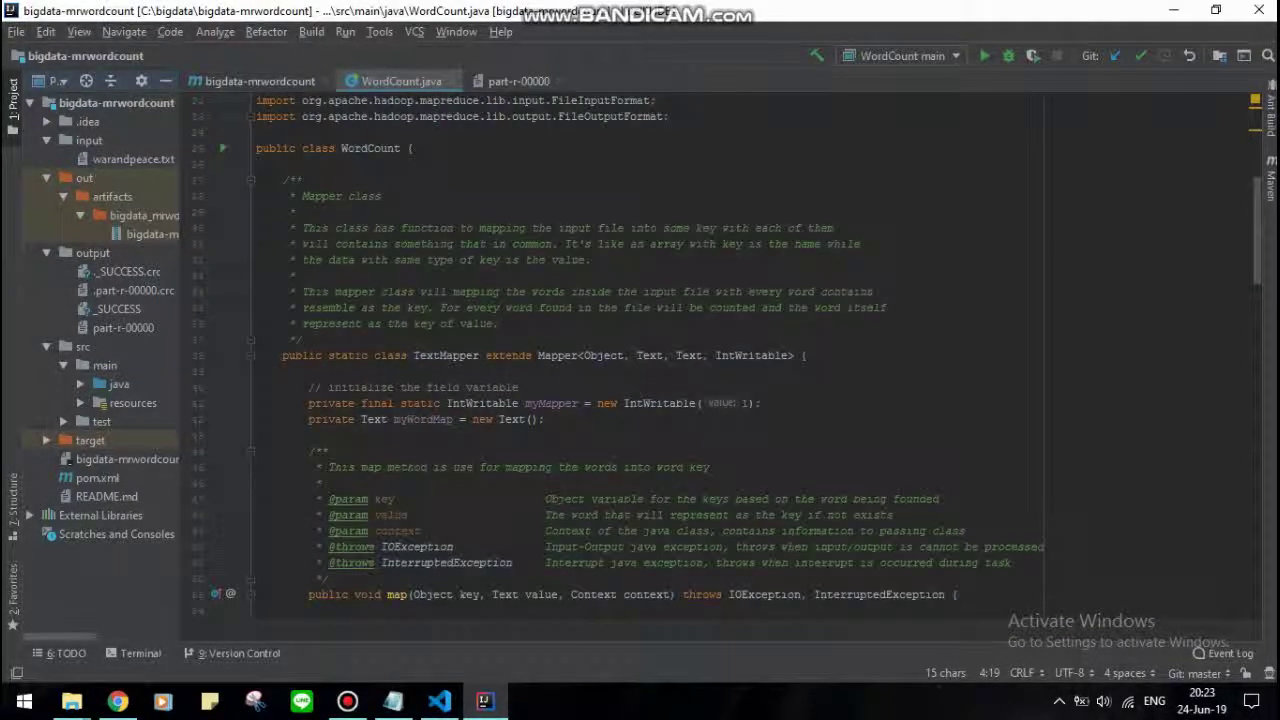
scroll(640, 360, down, 10)
scroll(640, 360, down, 13)
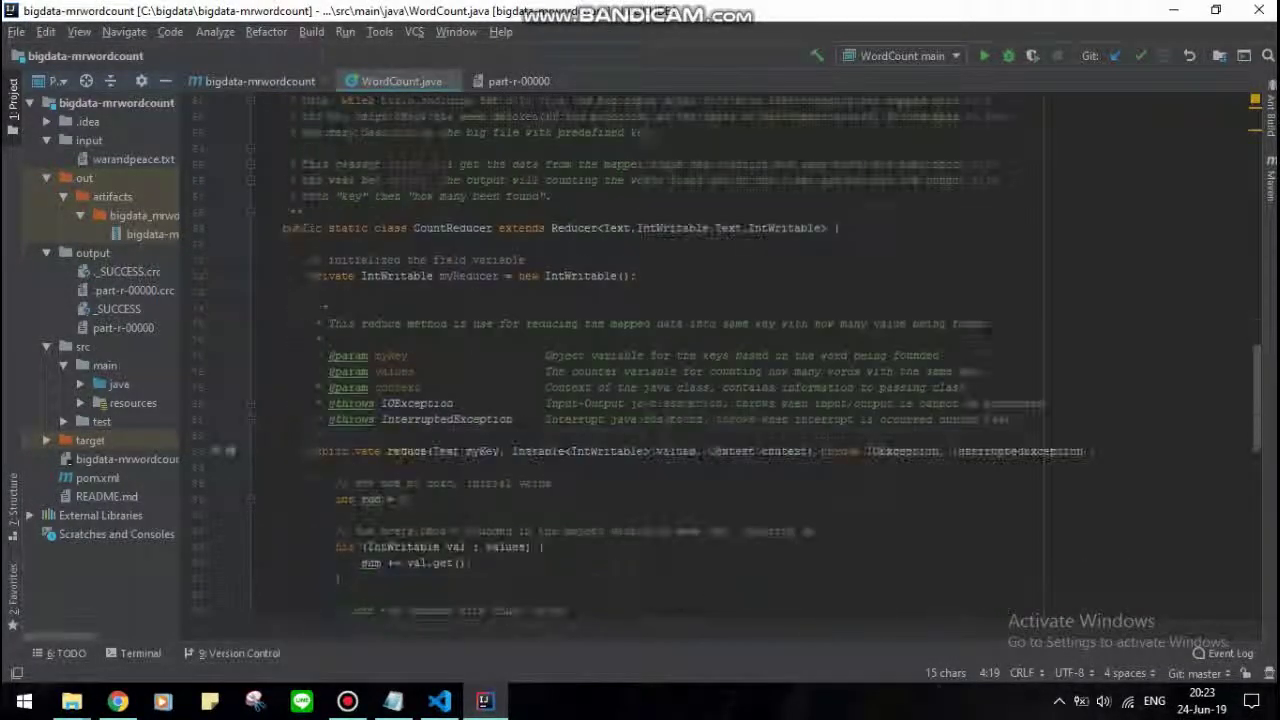
scroll(640, 360, down, 3)
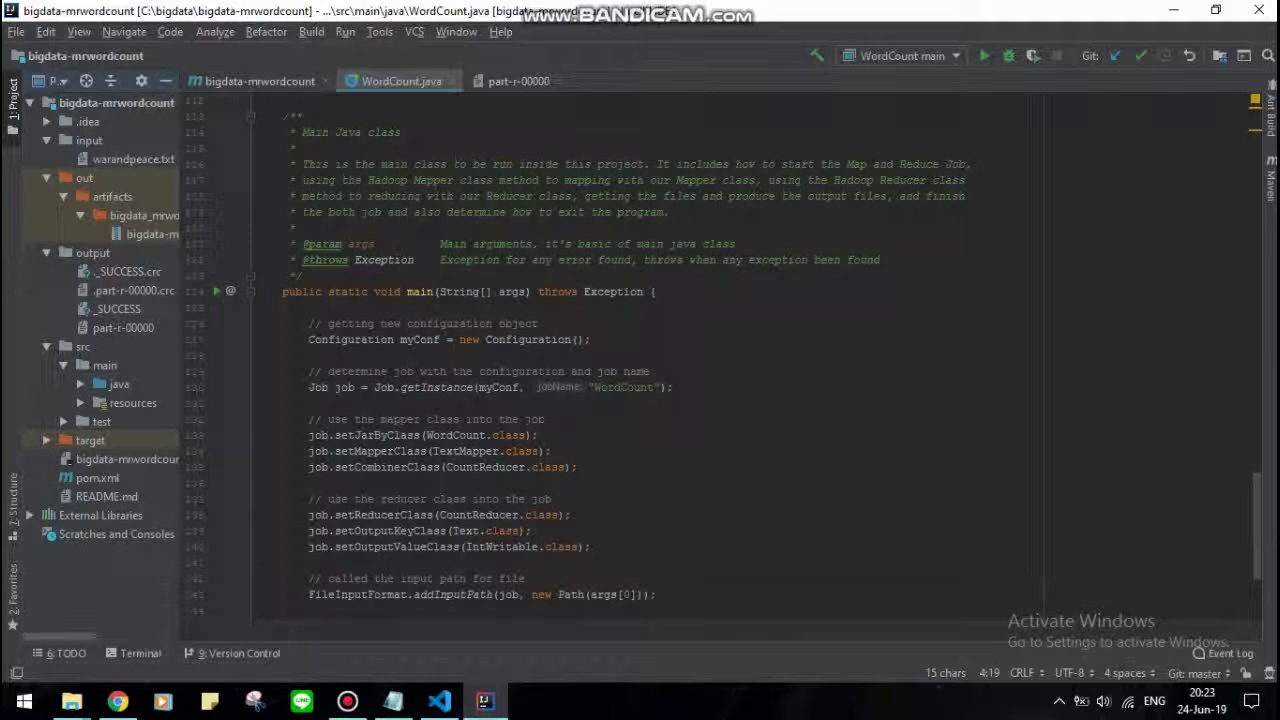
scroll(640, 360, up, 12)
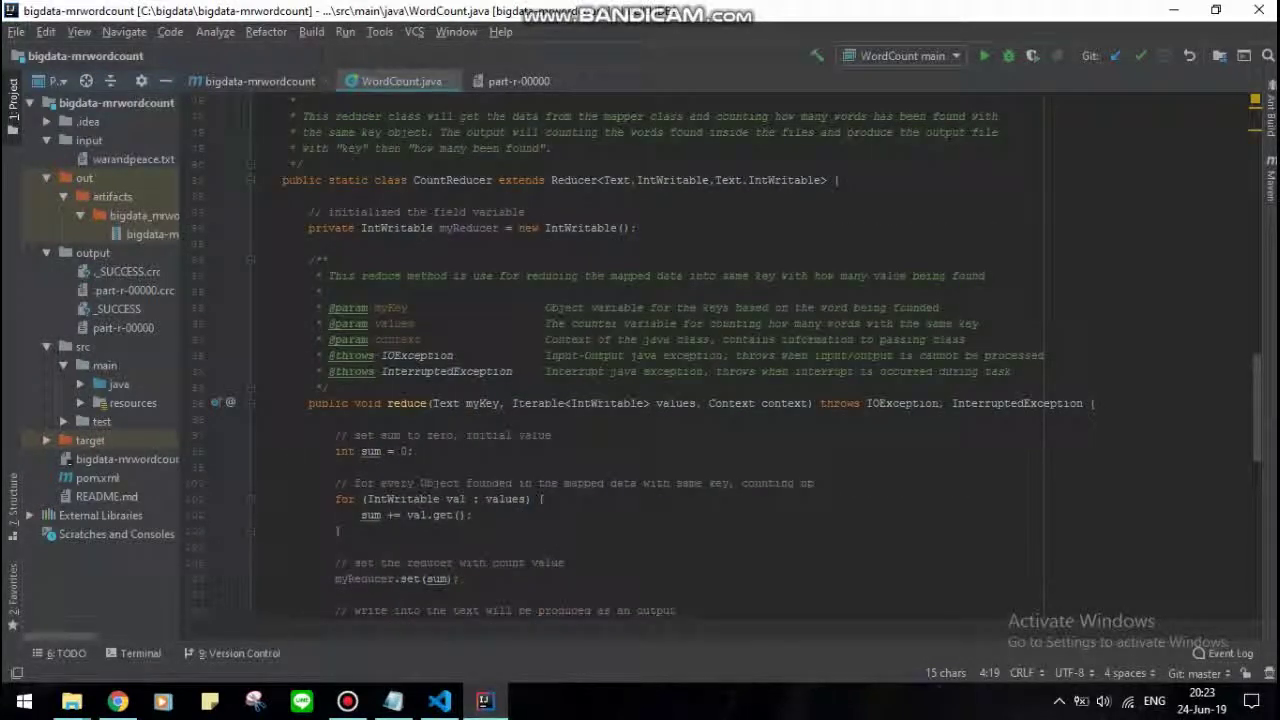
scroll(640, 360, up, 20)
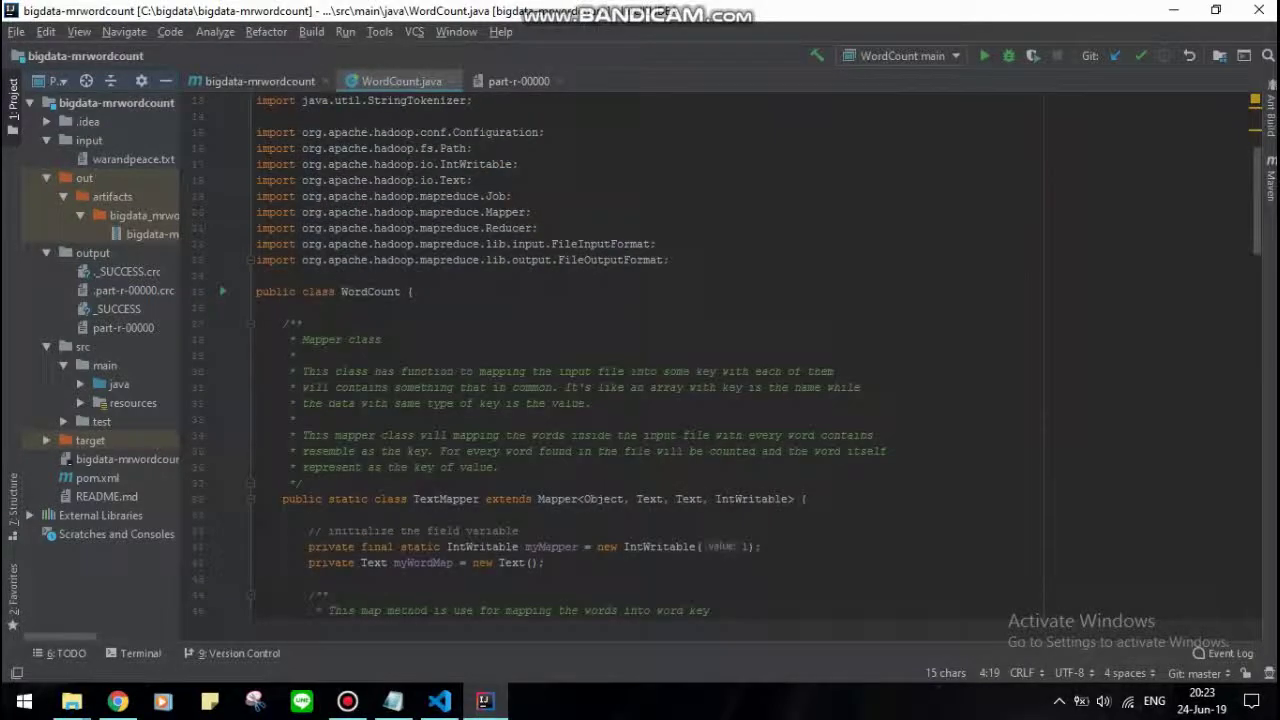
Step: Read the TextMapper class and the Reducer class description in WordCount.java
scroll(640, 360, down, 4)
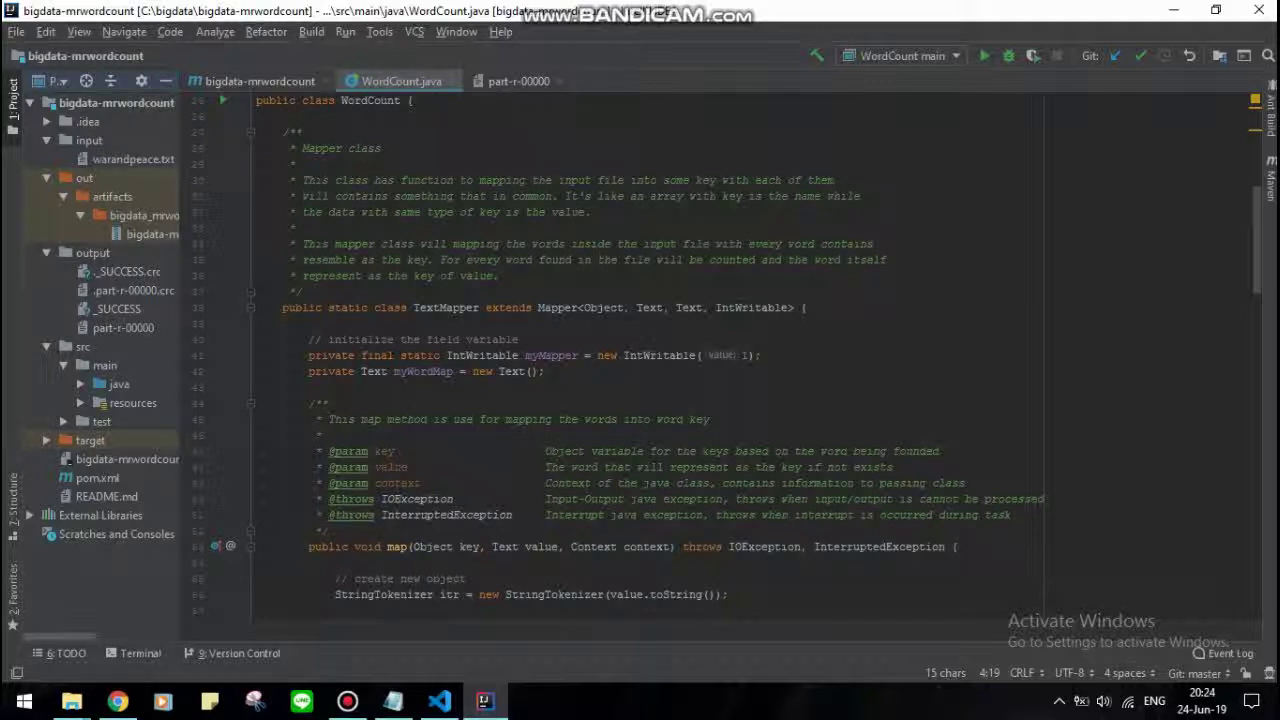
scroll(736, 356, down, 3)
scroll(736, 356, up, 3)
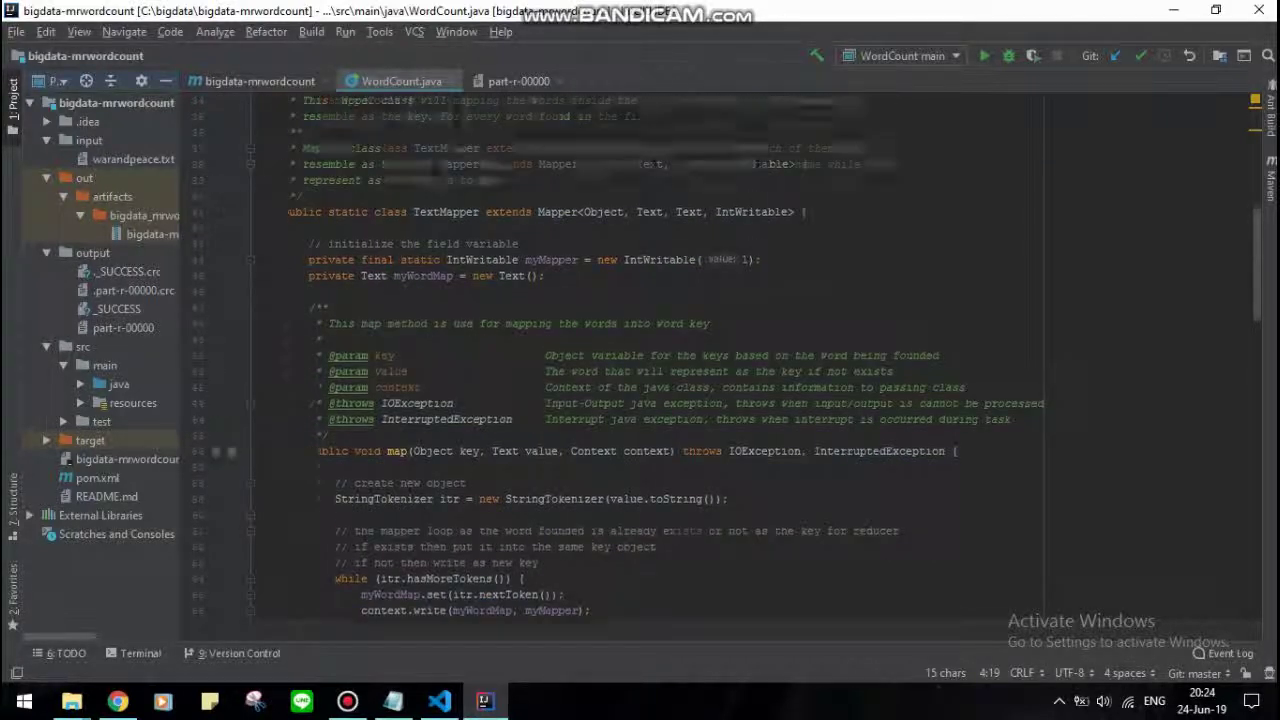
scroll(640, 360, down, 5)
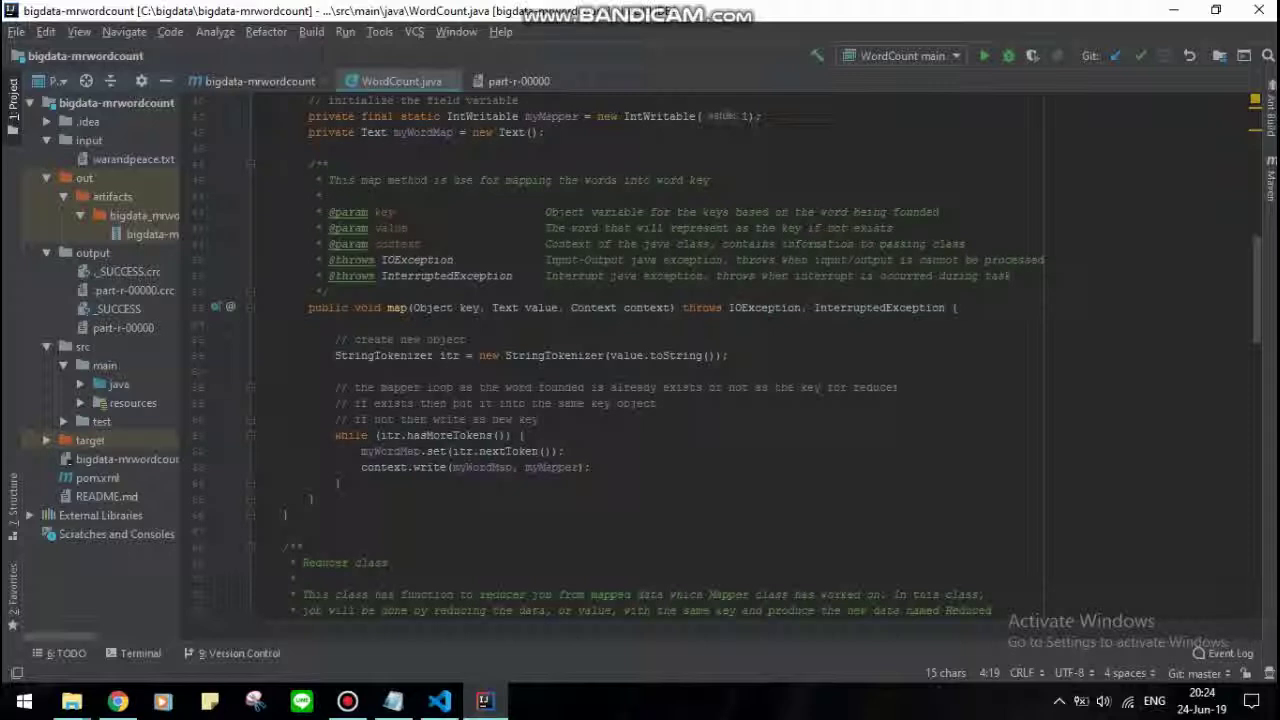
scroll(640, 360, down, 7)
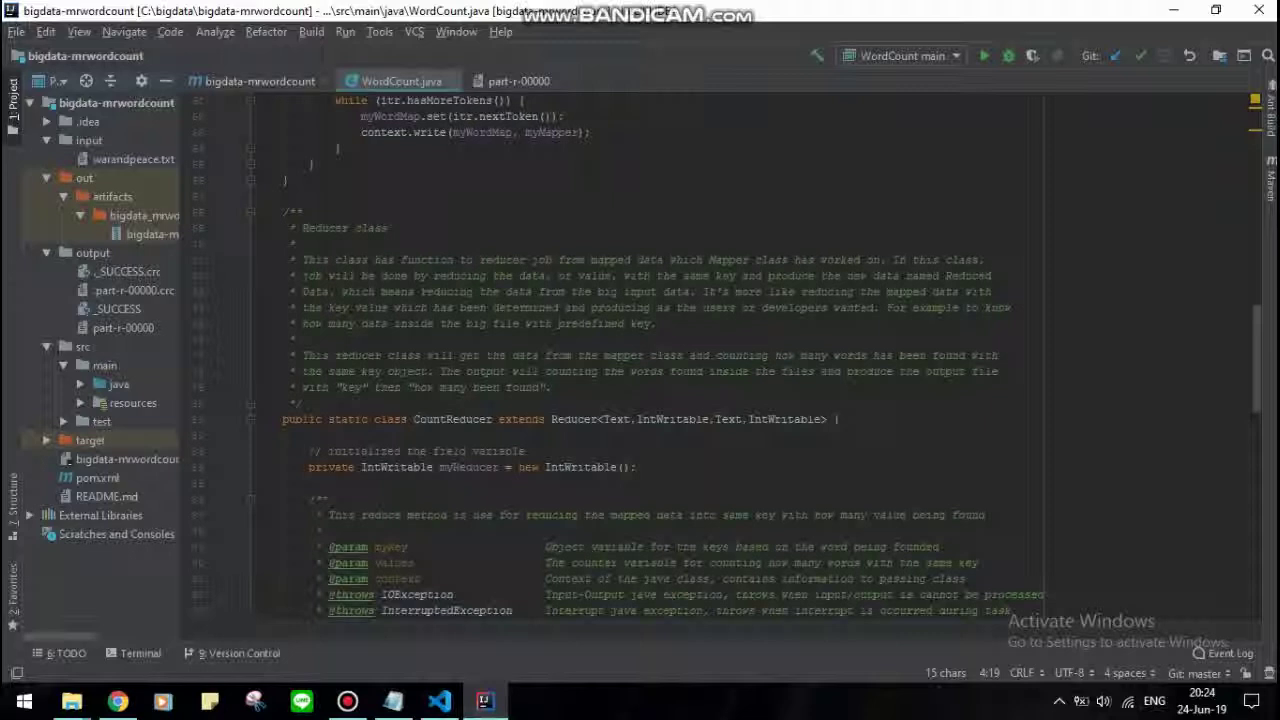
scroll(640, 360, down, 3)
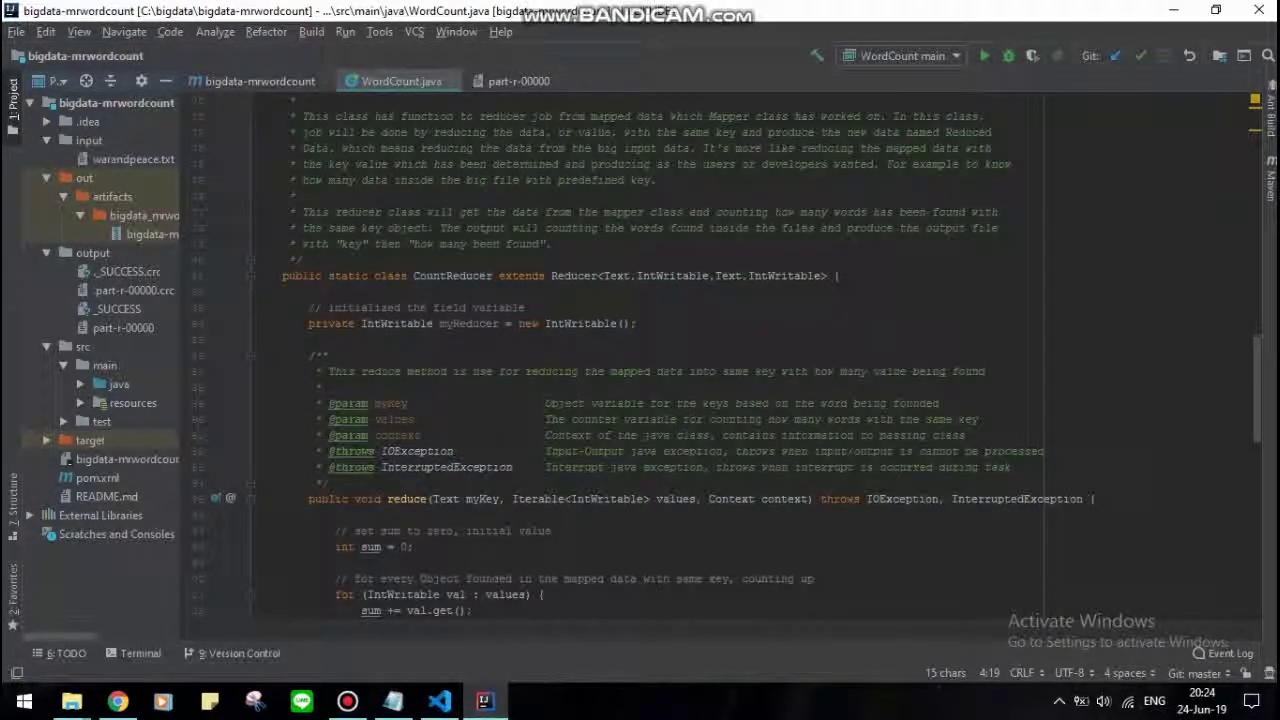
scroll(736, 360, down, 5)
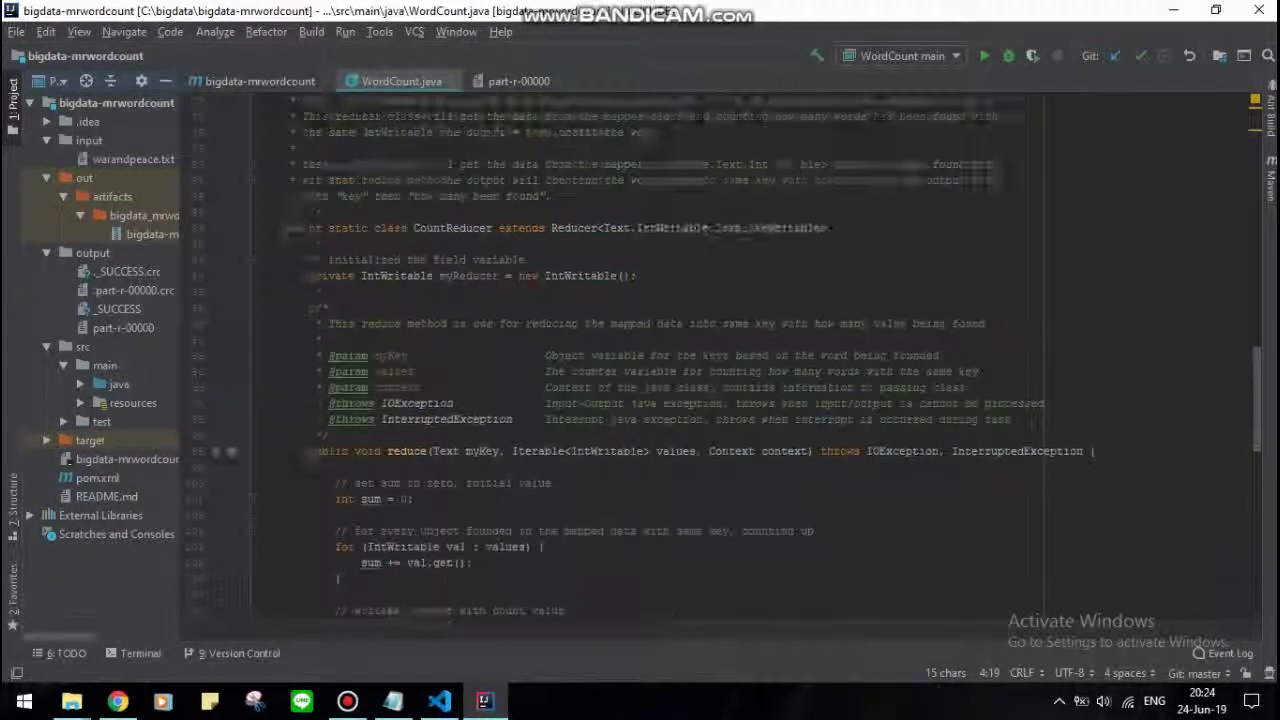
Step: Examine the map method's token loop in TextMapper, highlighting the myWordMap argument of its context.write call
scroll(700, 360, up, 11)
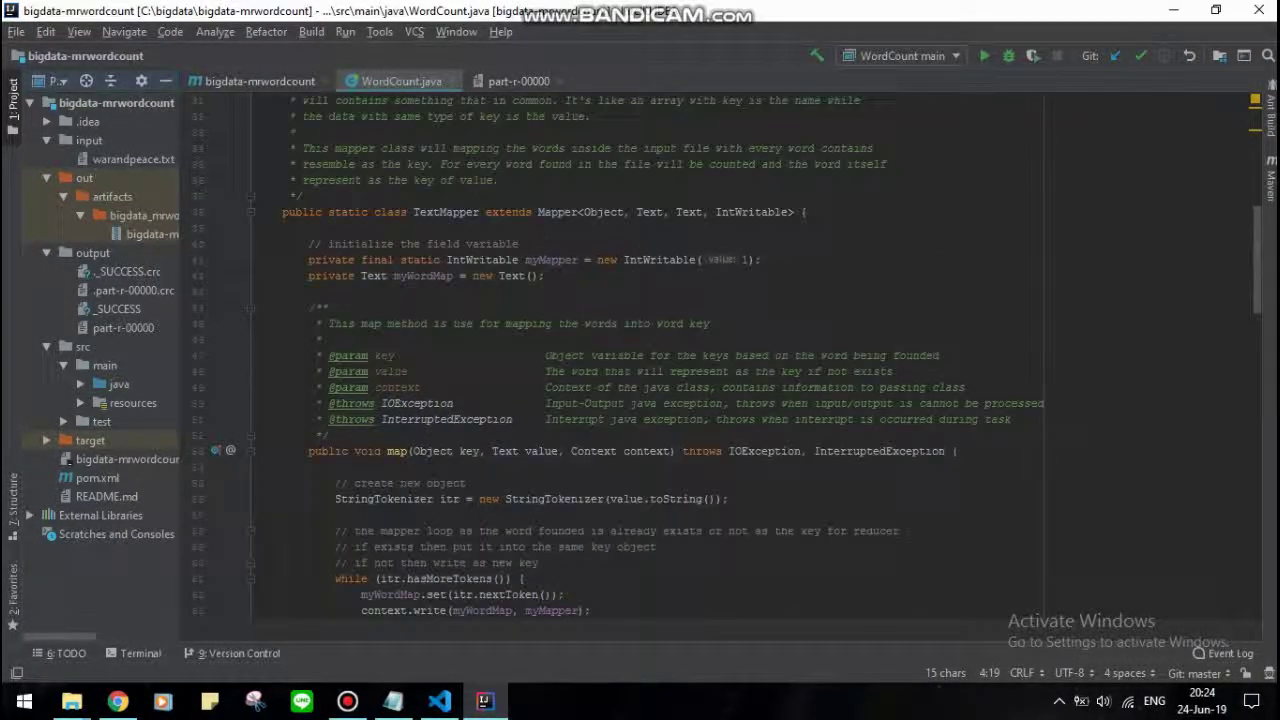
scroll(736, 356, down, 2)
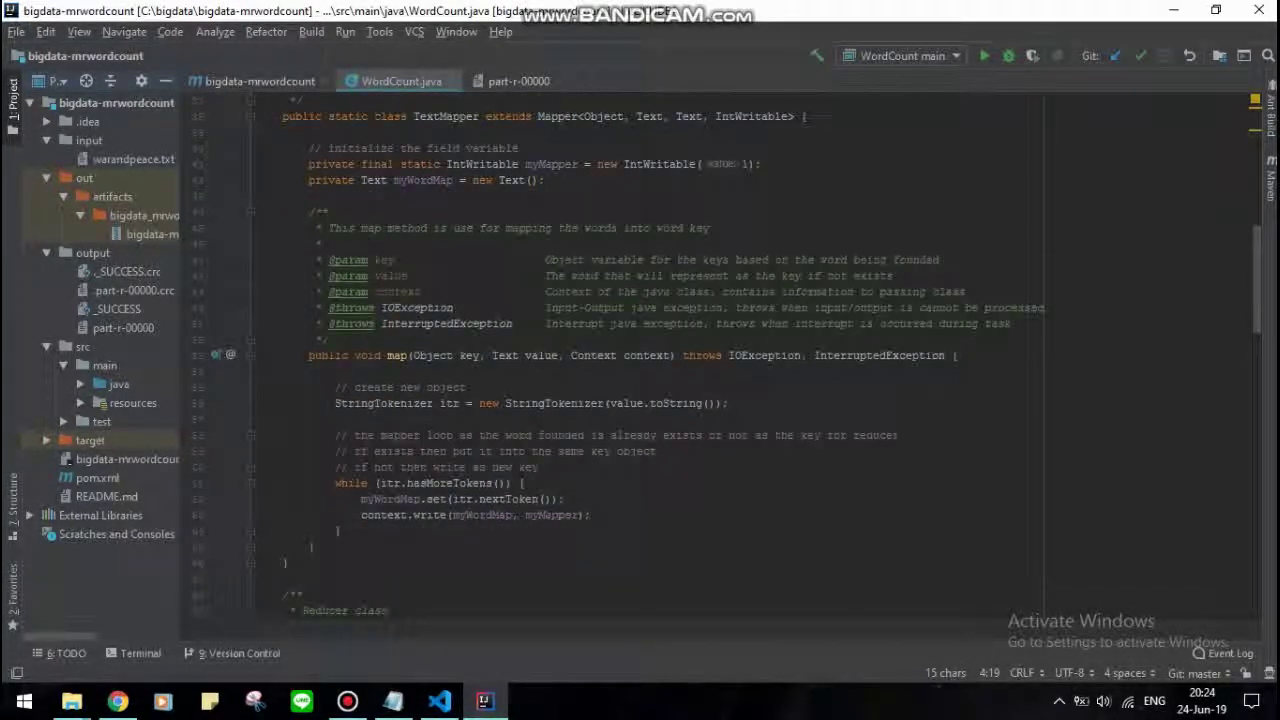
scroll(713, 547, down, 3)
scroll(713, 547, up, 1)
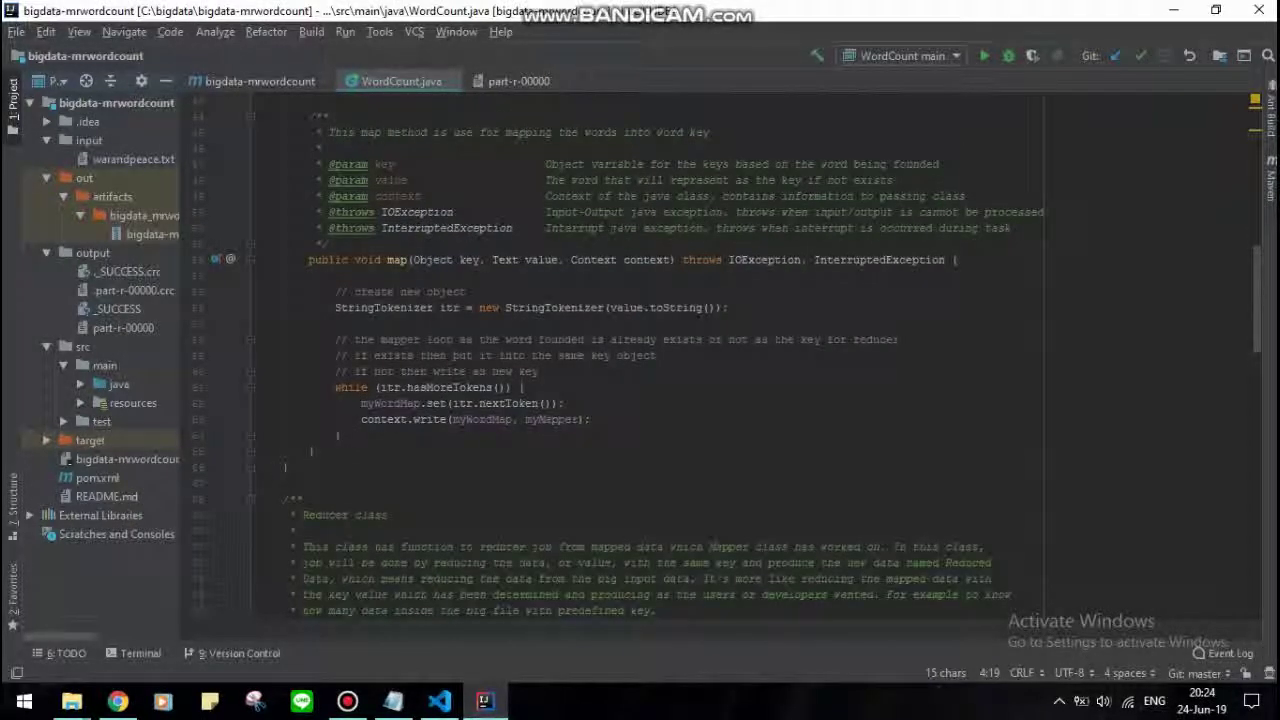
drag(452, 419, 499, 419)
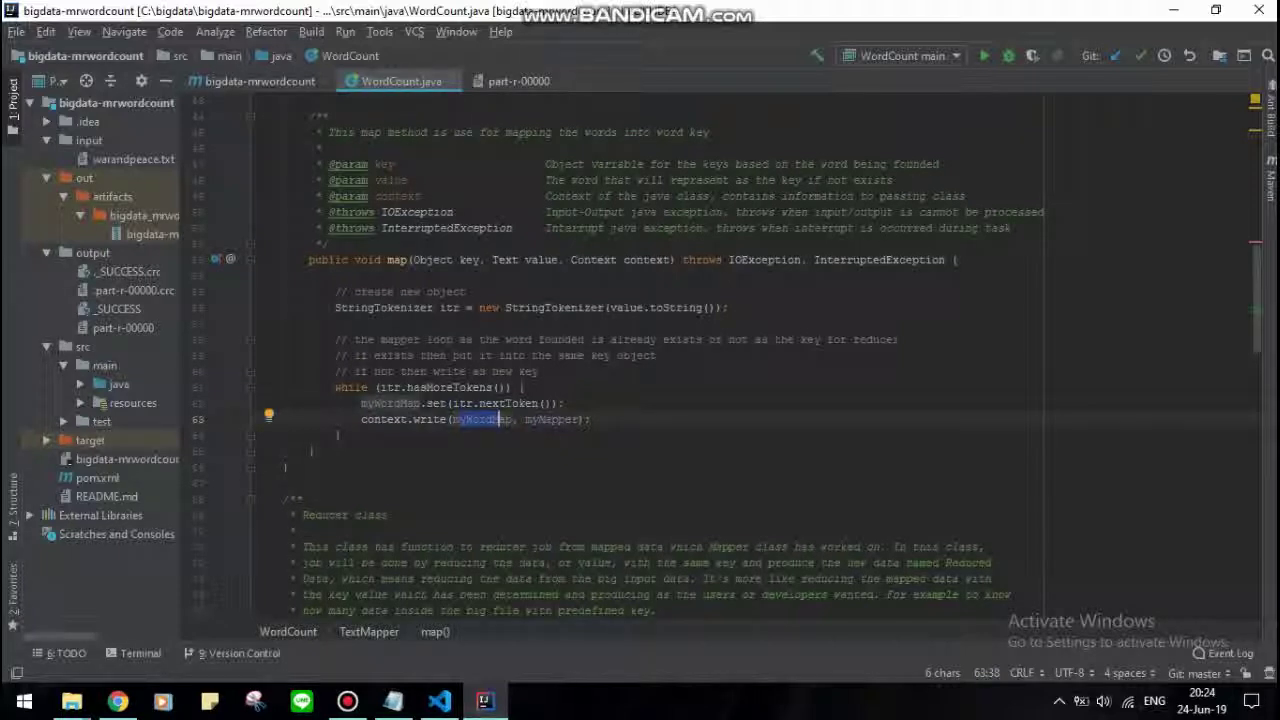
click(557, 419)
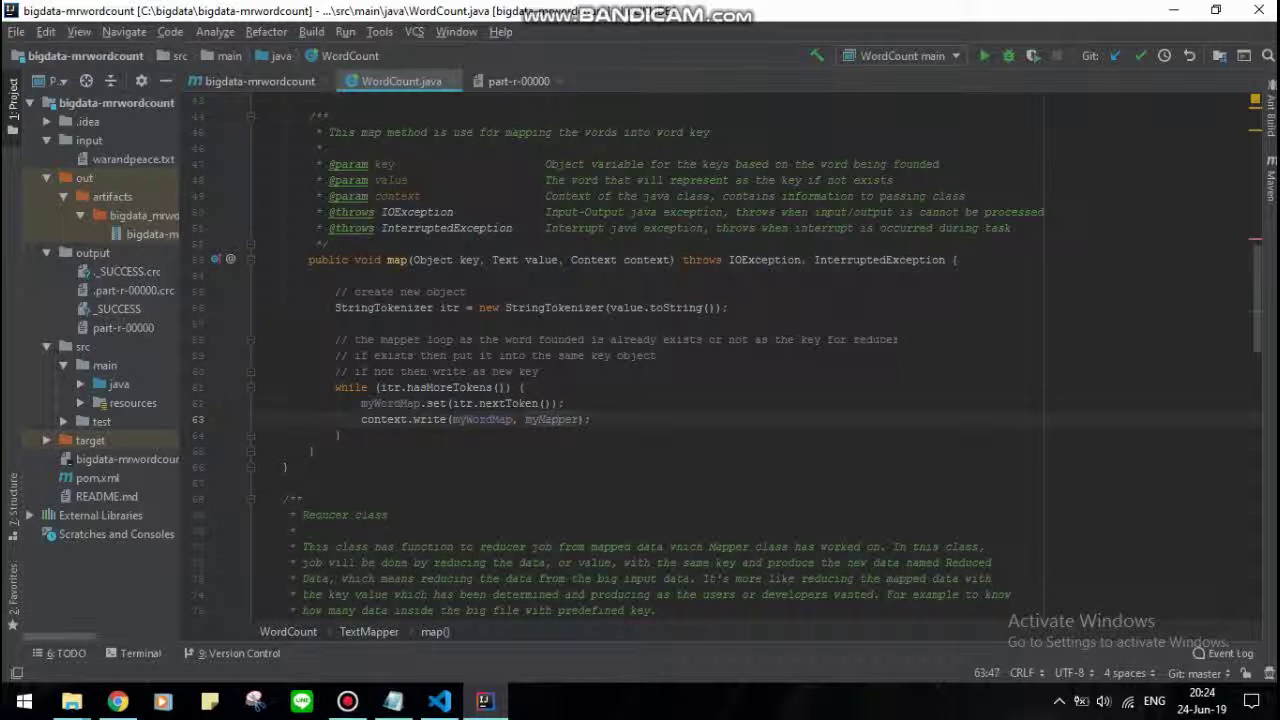
Step: Examine CountReducer's reduce method, highlighting the sum += val.get() statement and the IntWritable type in its for loop
scroll(640, 360, down, 5)
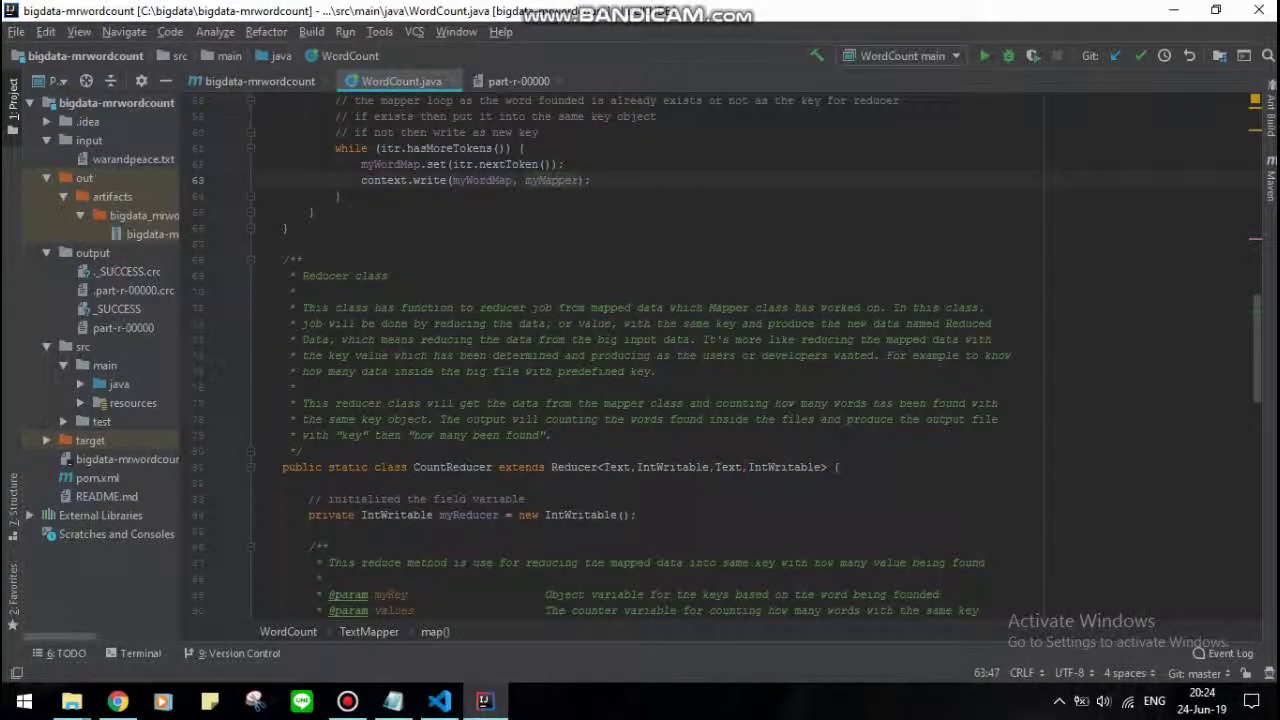
scroll(640, 360, down, 5)
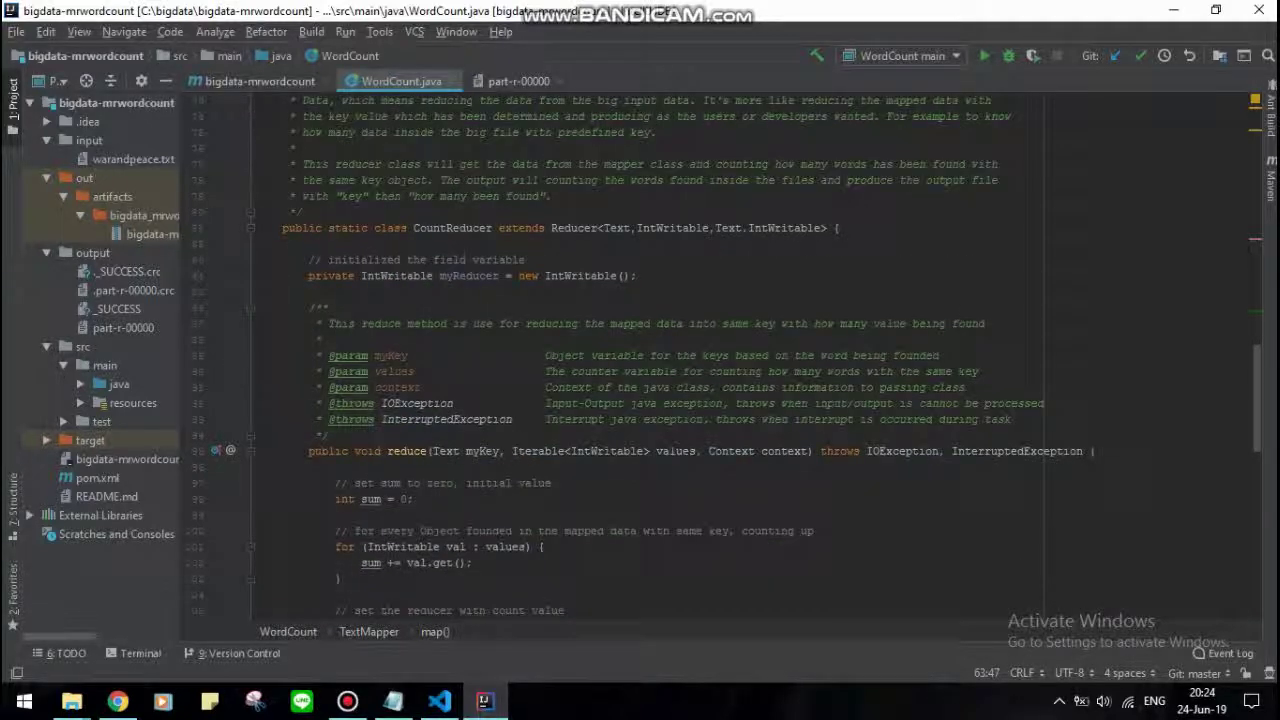
scroll(640, 360, down, 2)
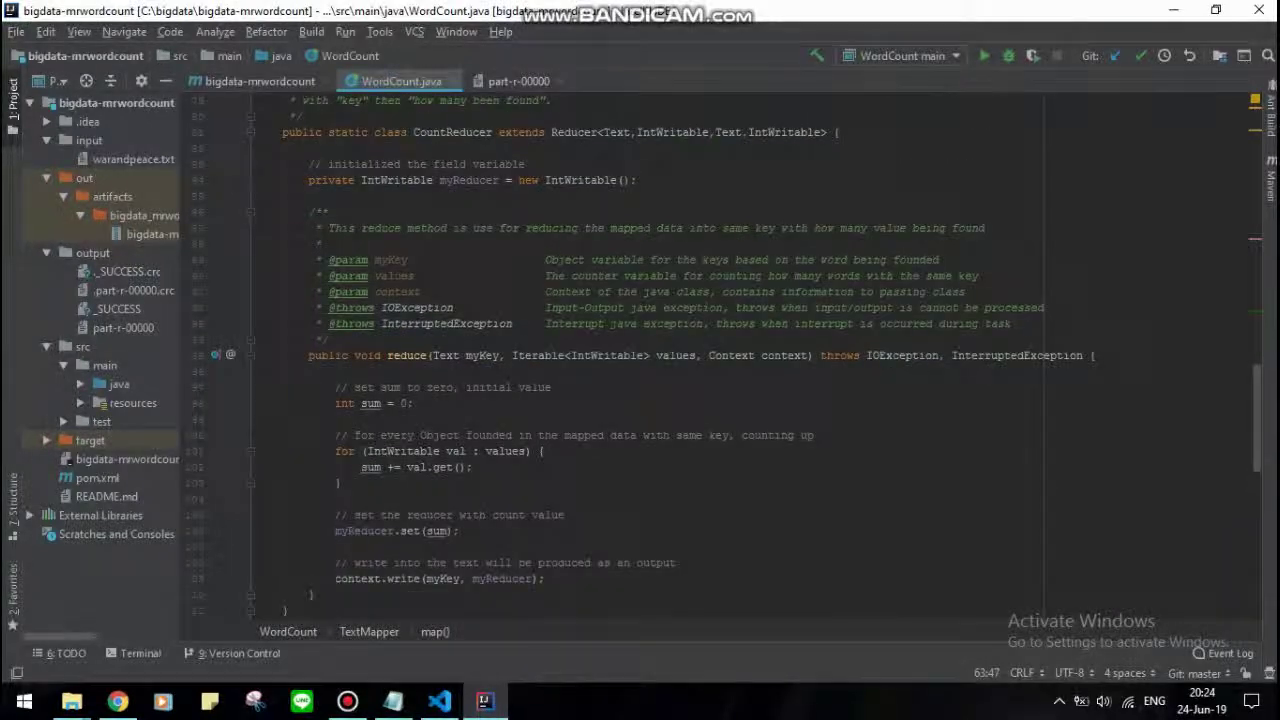
scroll(640, 360, down, 2)
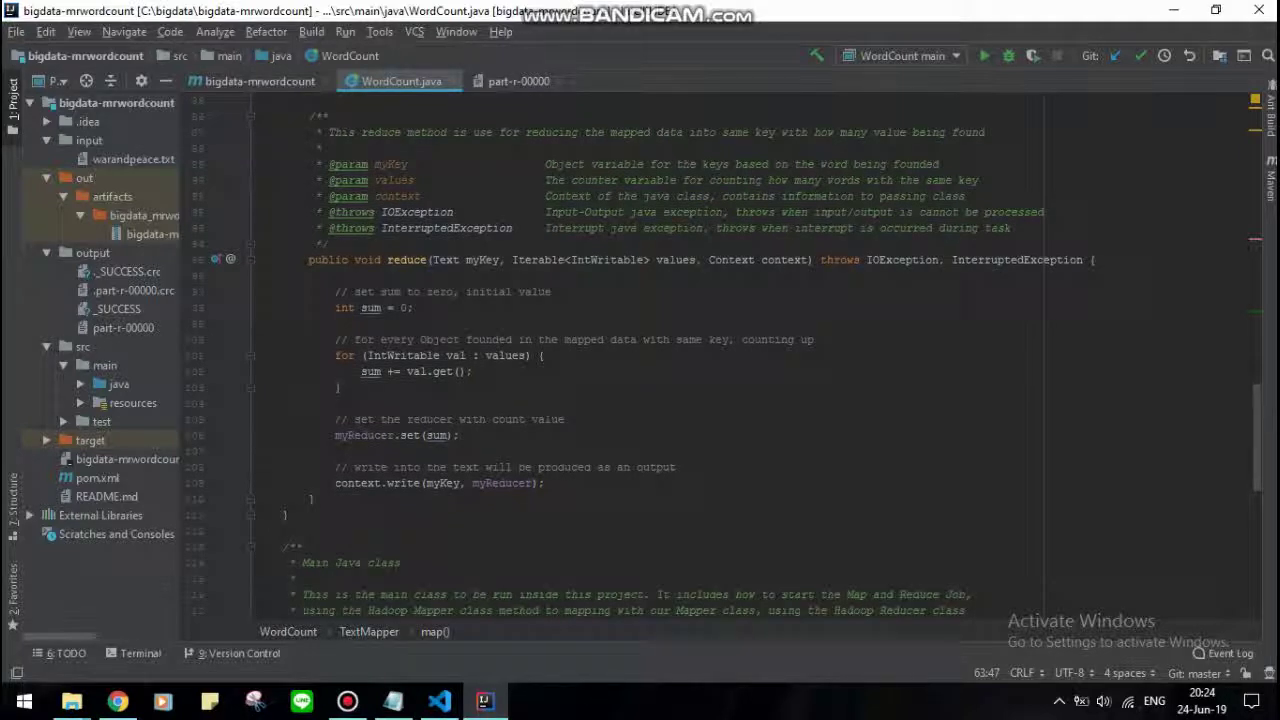
drag(361, 371, 454, 371)
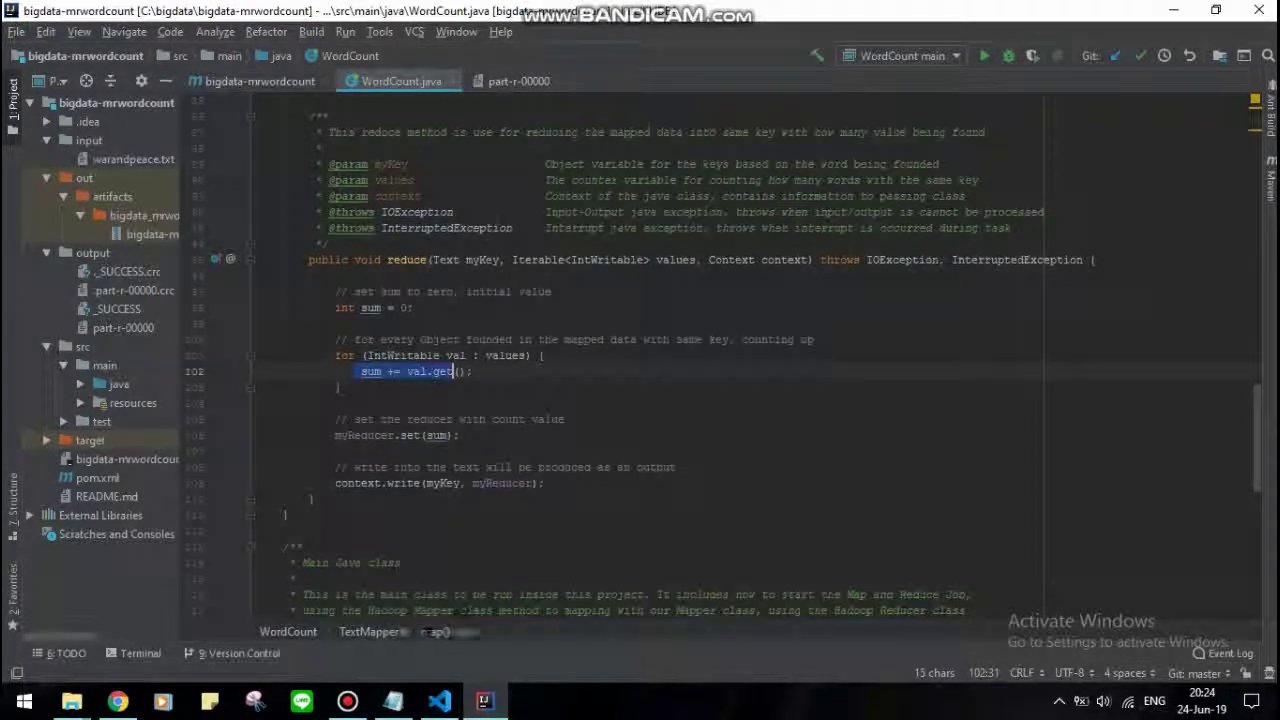
drag(381, 356, 437, 356)
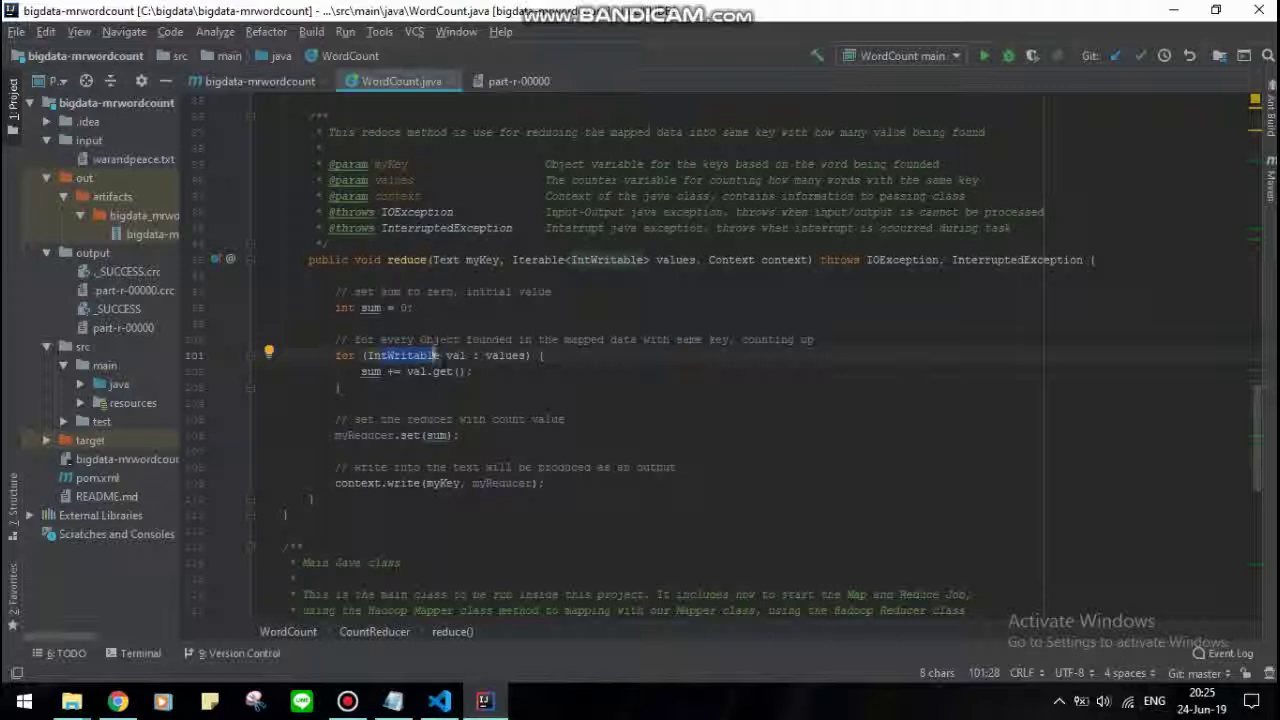
Step: Review the main method's job configuration, mapper and reducer settings, input and output paths, and exit handling
scroll(436, 355, down, 20)
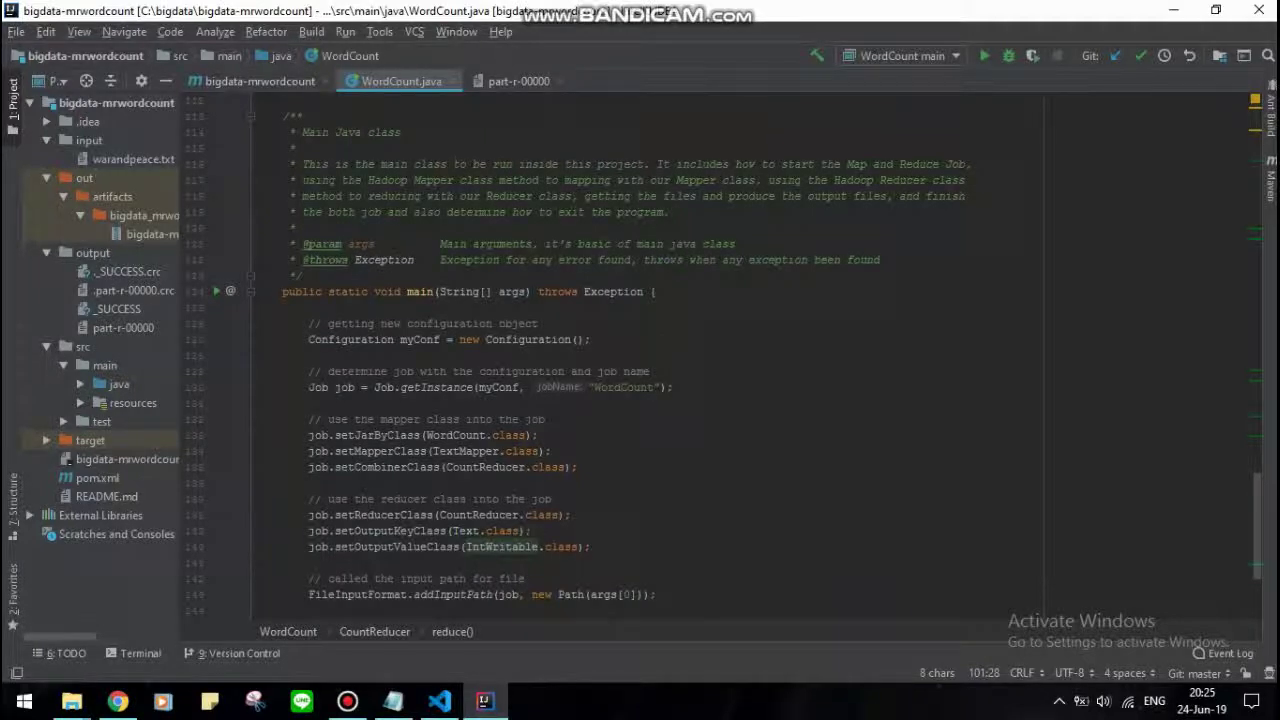
scroll(737, 356, down, 1)
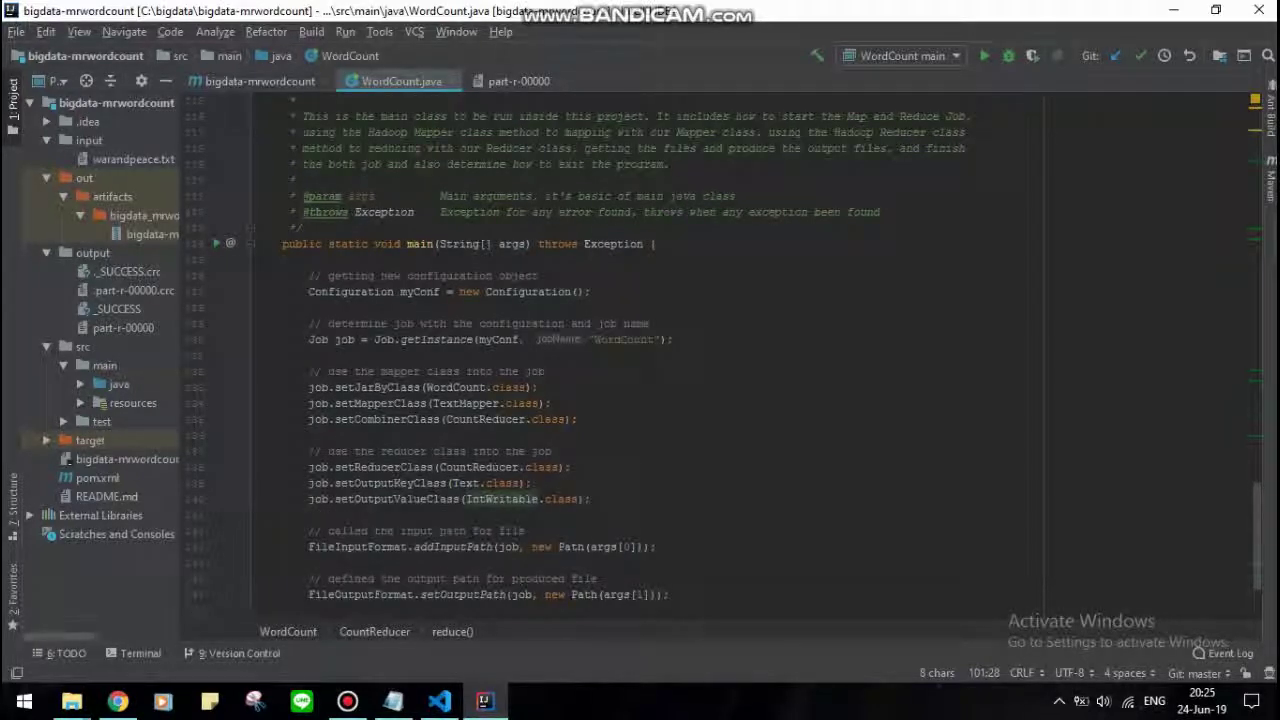
scroll(640, 350, down, 2)
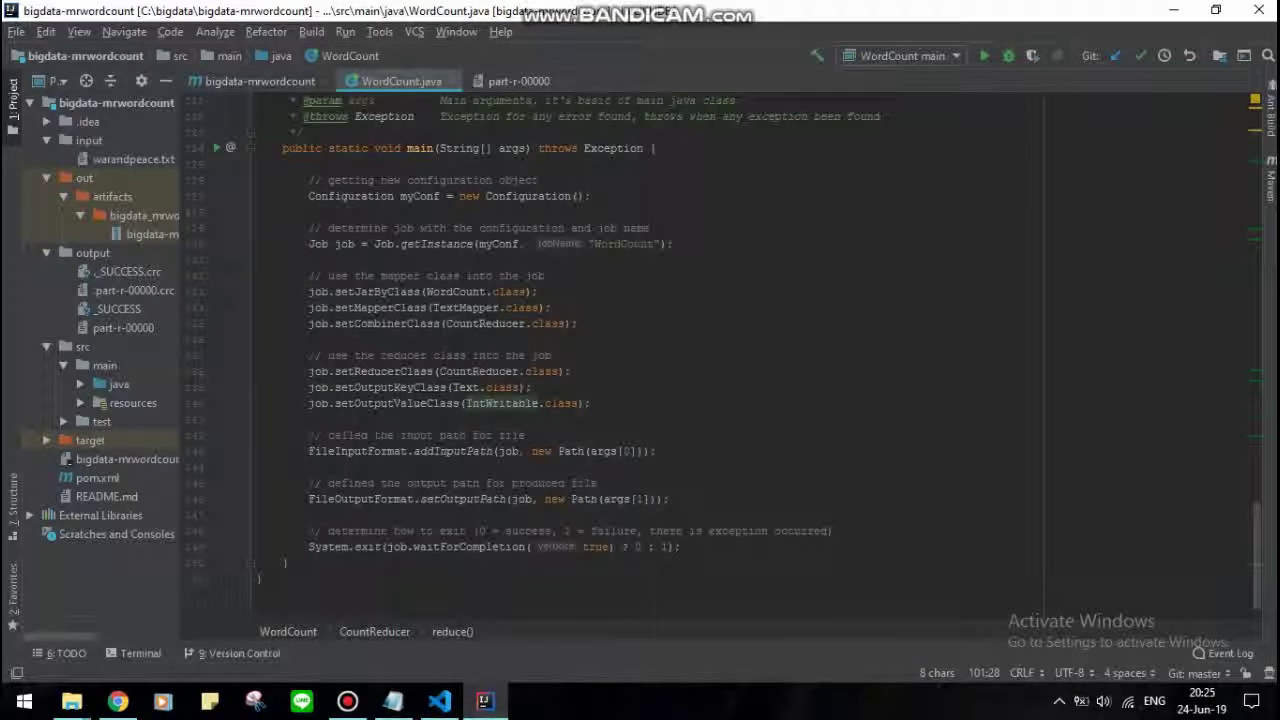
scroll(640, 350, down, 1)
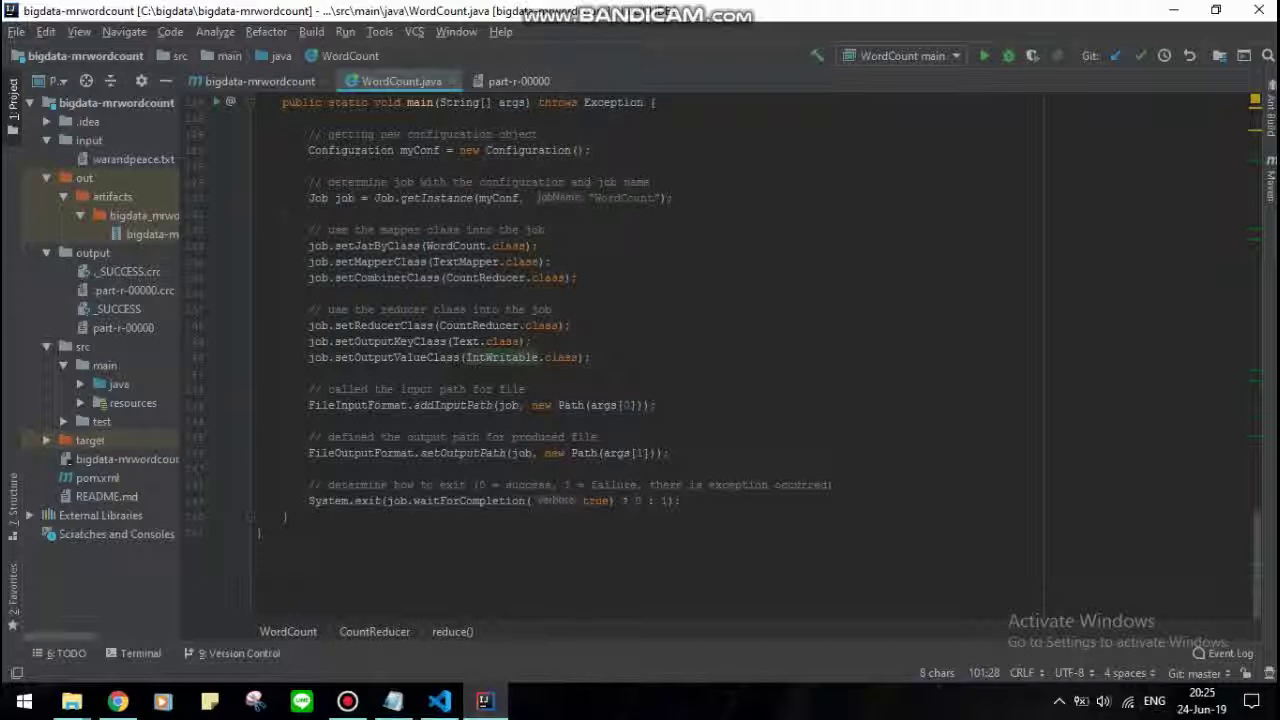
scroll(640, 350, up, 5)
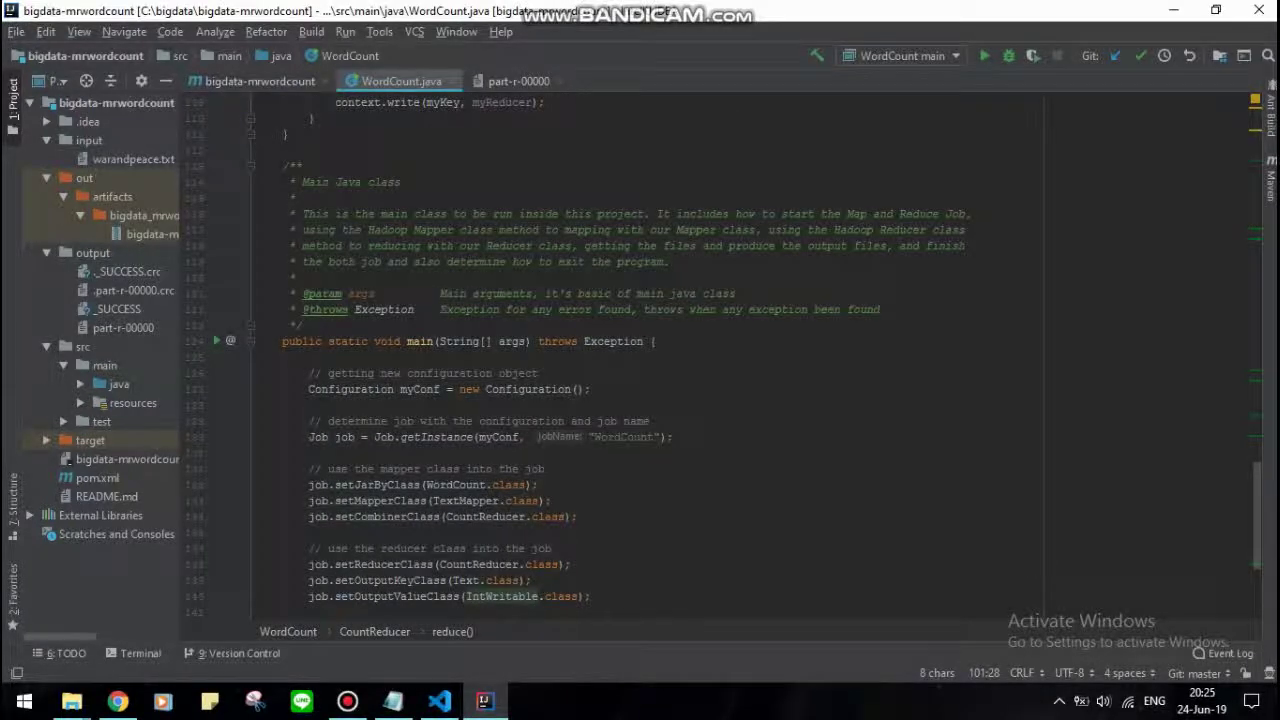
scroll(640, 350, up, 6)
Step: Open warandpeace.txt from the input folder and skim its header, chapter listing and body text
double_click(136, 159)
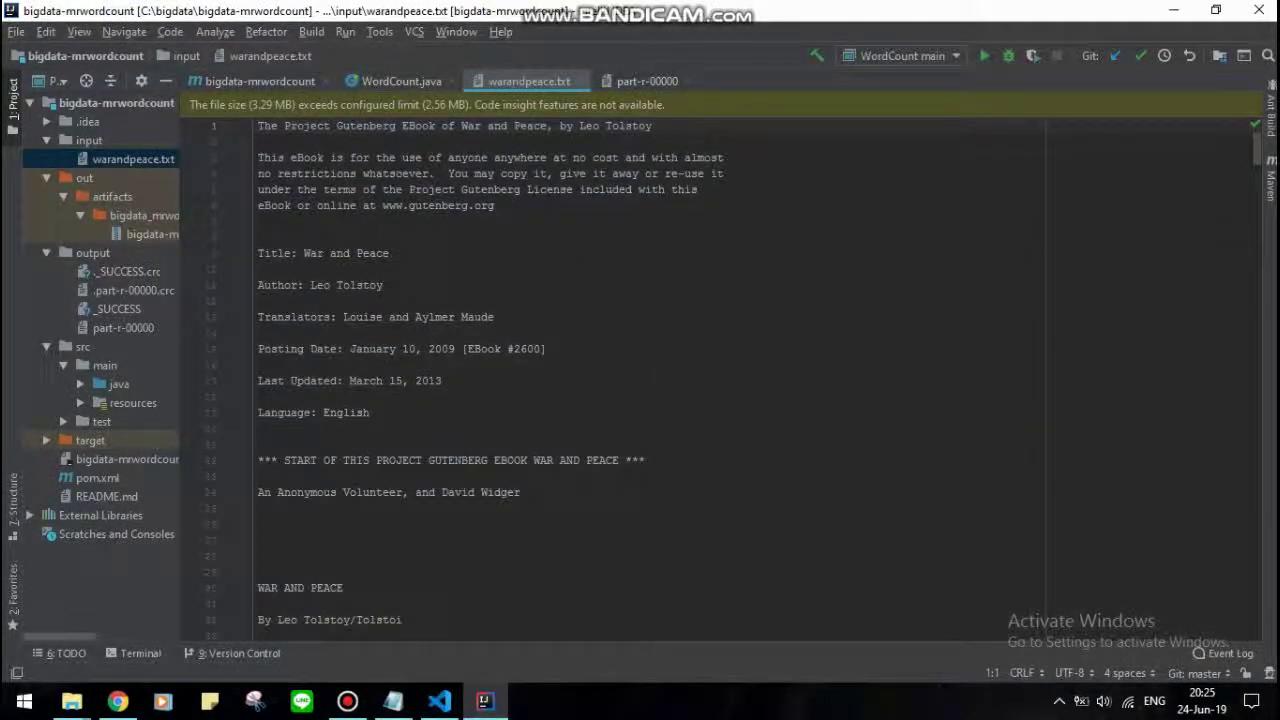
scroll(640, 380, down, 9)
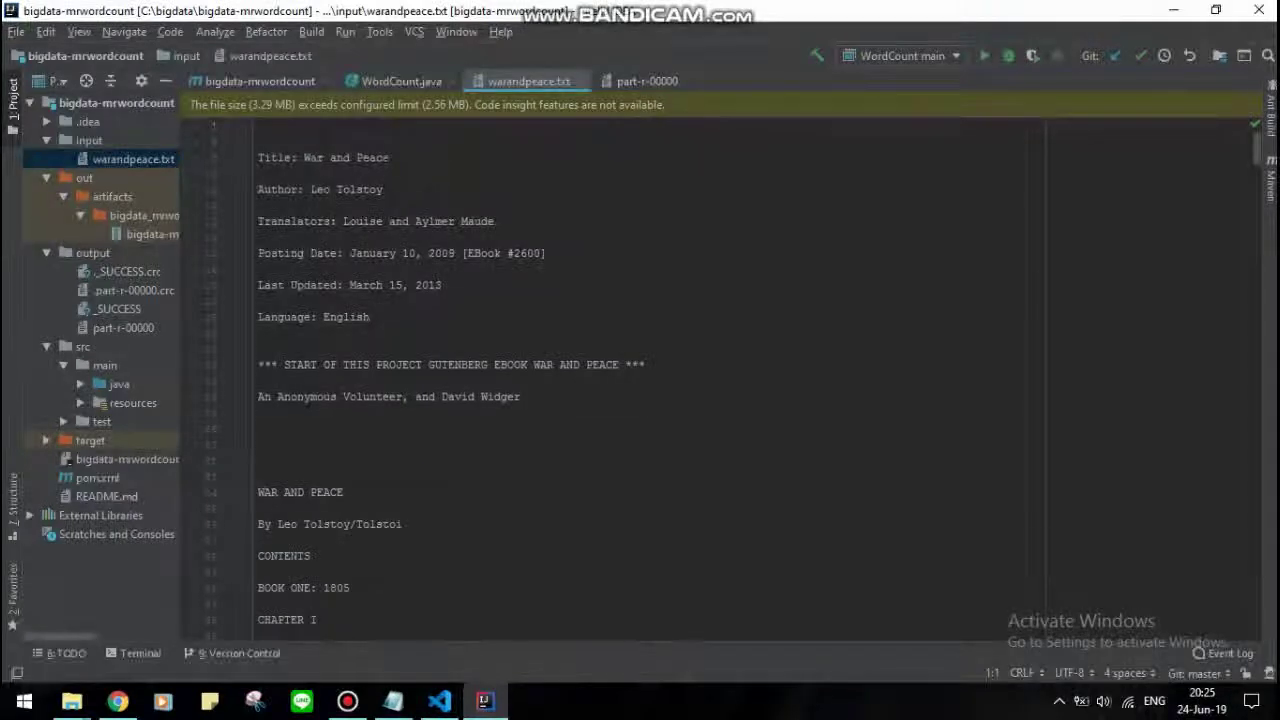
scroll(640, 380, down, 20)
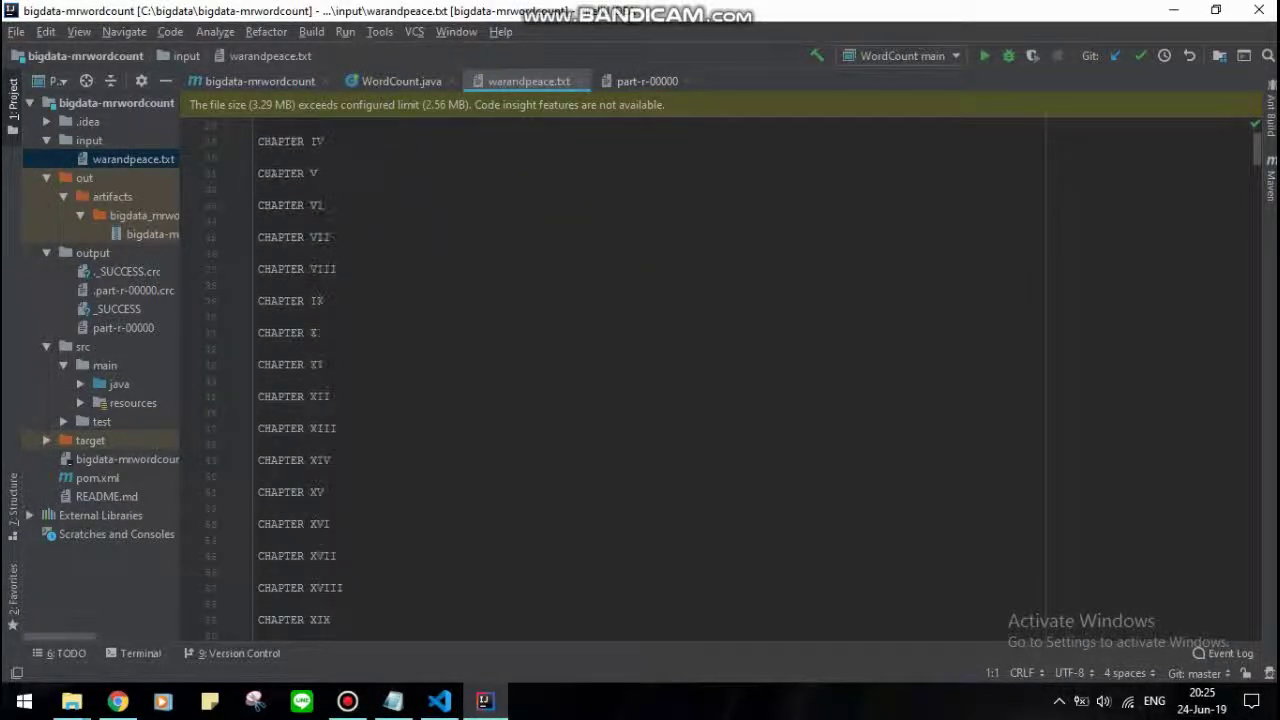
scroll(640, 380, down, 20)
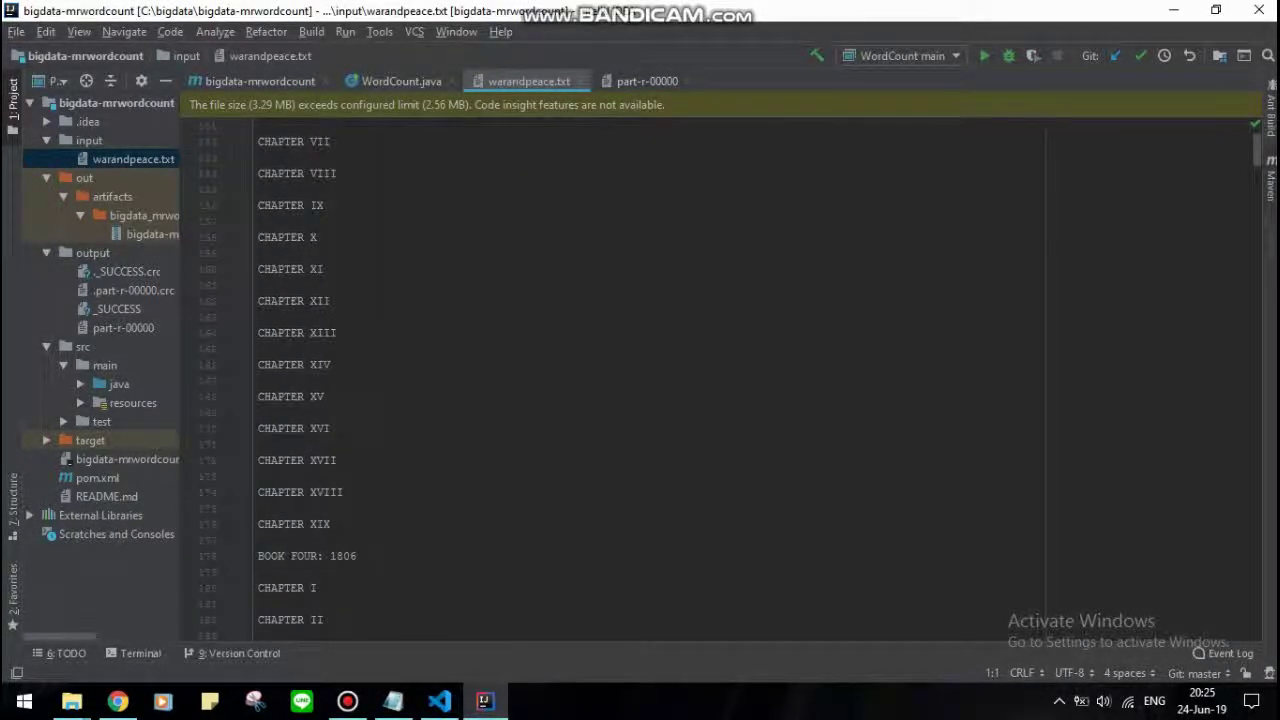
scroll(640, 380, up, 20)
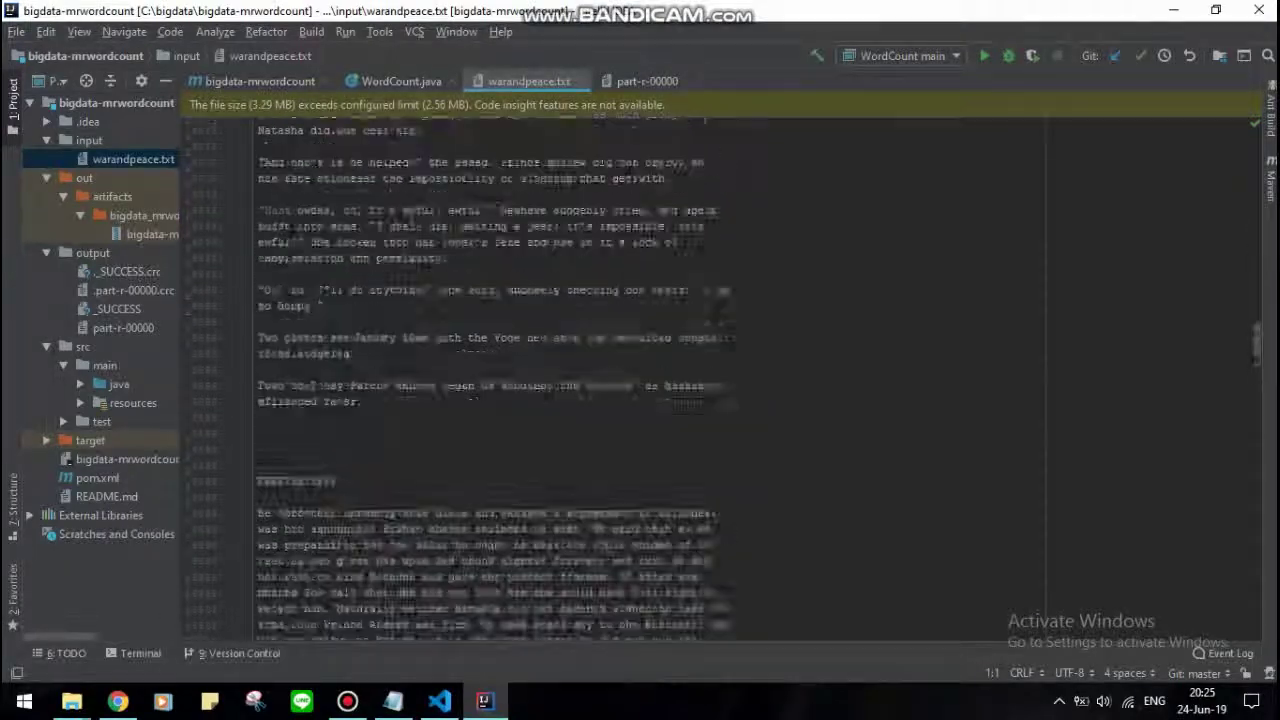
Step: Examine the word-and-count pairs in the part-r-00000 output file, from the quoted words through the entries starting with T
key(alt+Right)
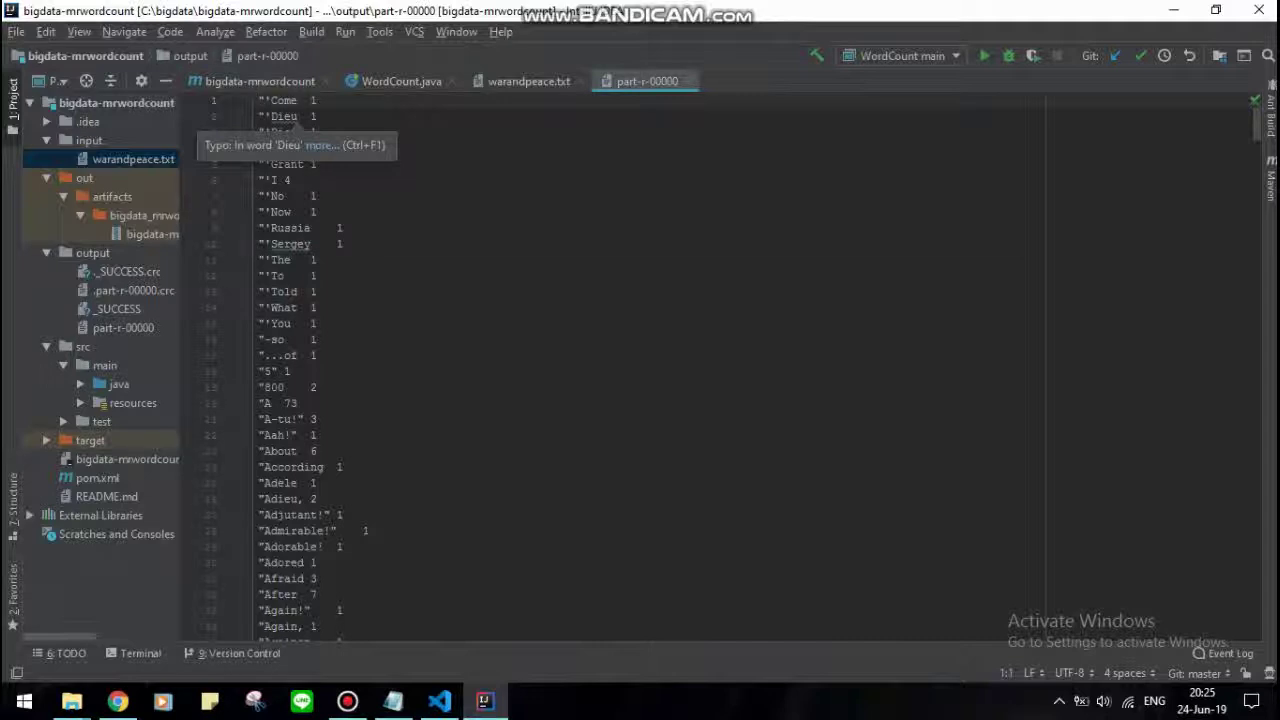
drag(264, 100, 271, 100)
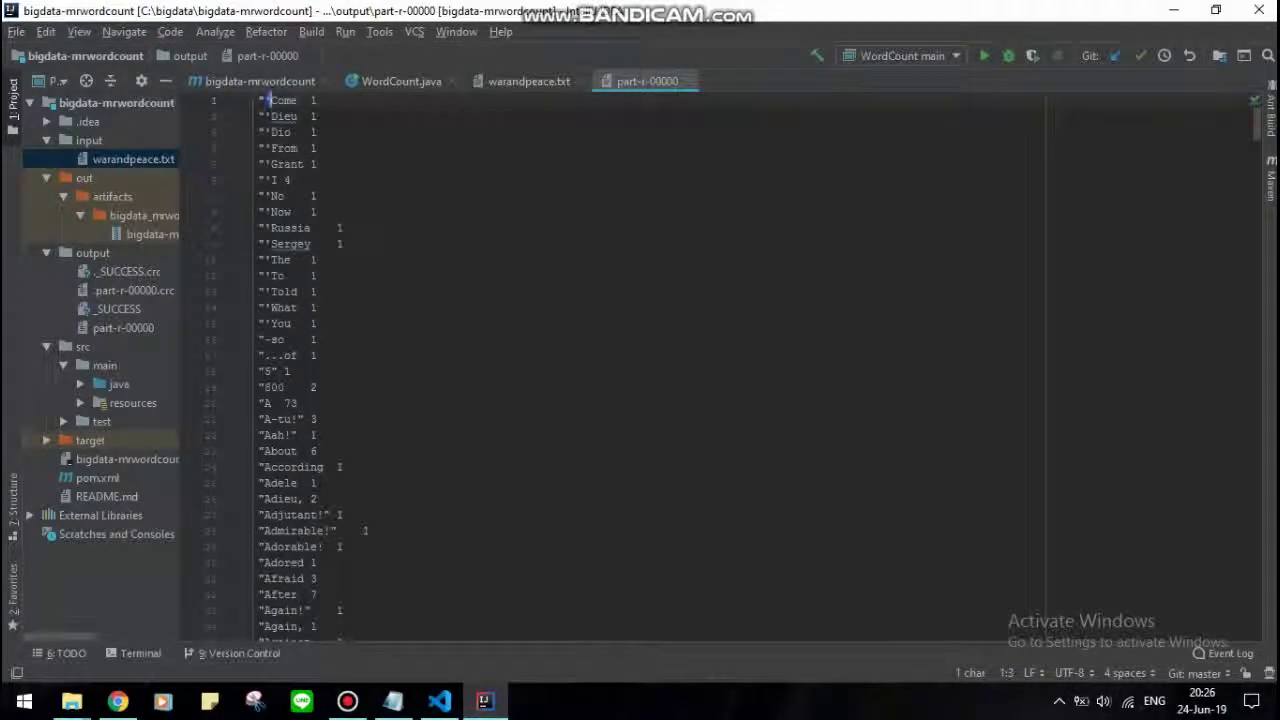
click(311, 116)
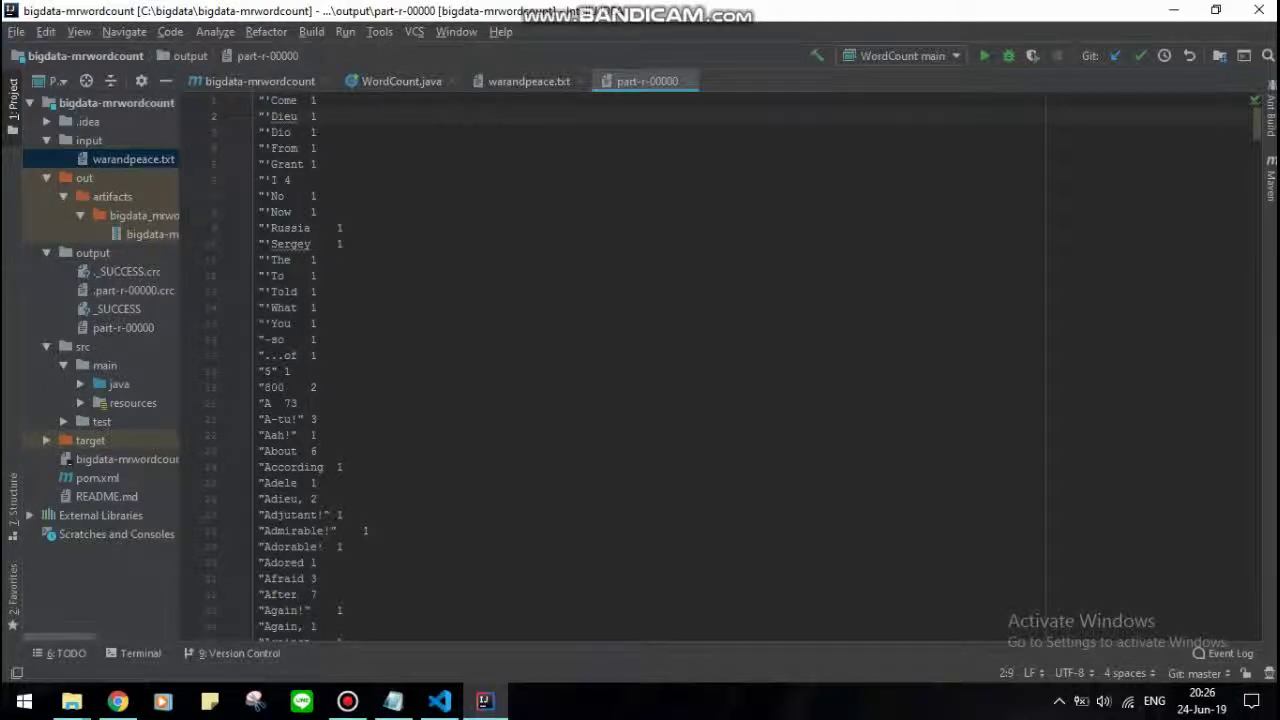
scroll(311, 116, down, 4)
scroll(311, 116, down, 5)
scroll(311, 116, down, 20)
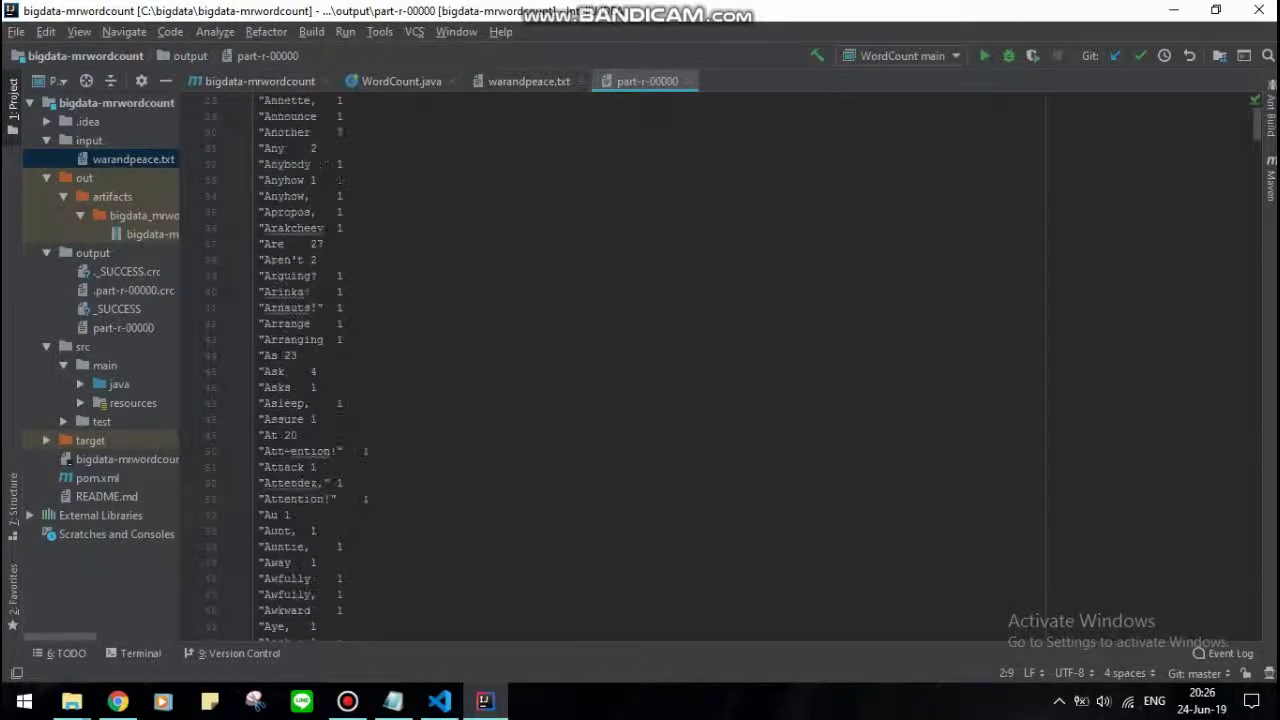
drag(1257, 125, 1257, 206)
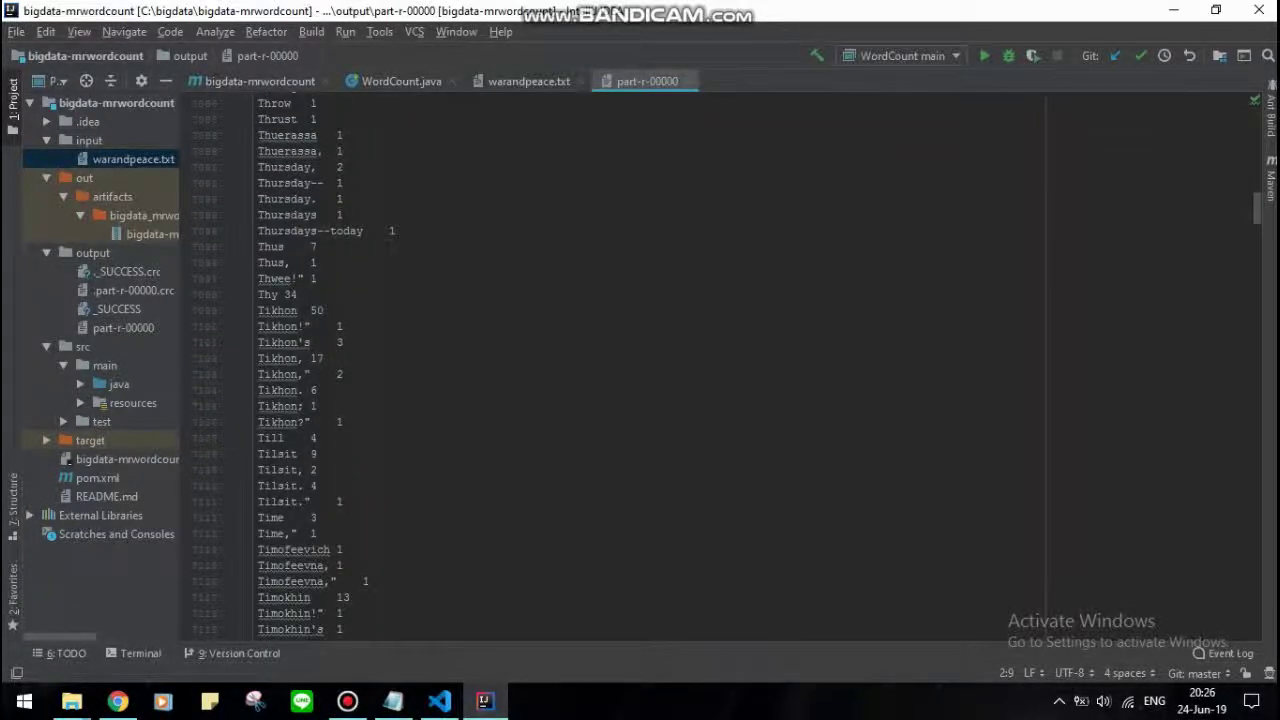
Step: Revisit the chapter listing in warandpeace.txt and the Reducer class description in WordCount.java
click(562, 81)
scroll(640, 380, down, 9)
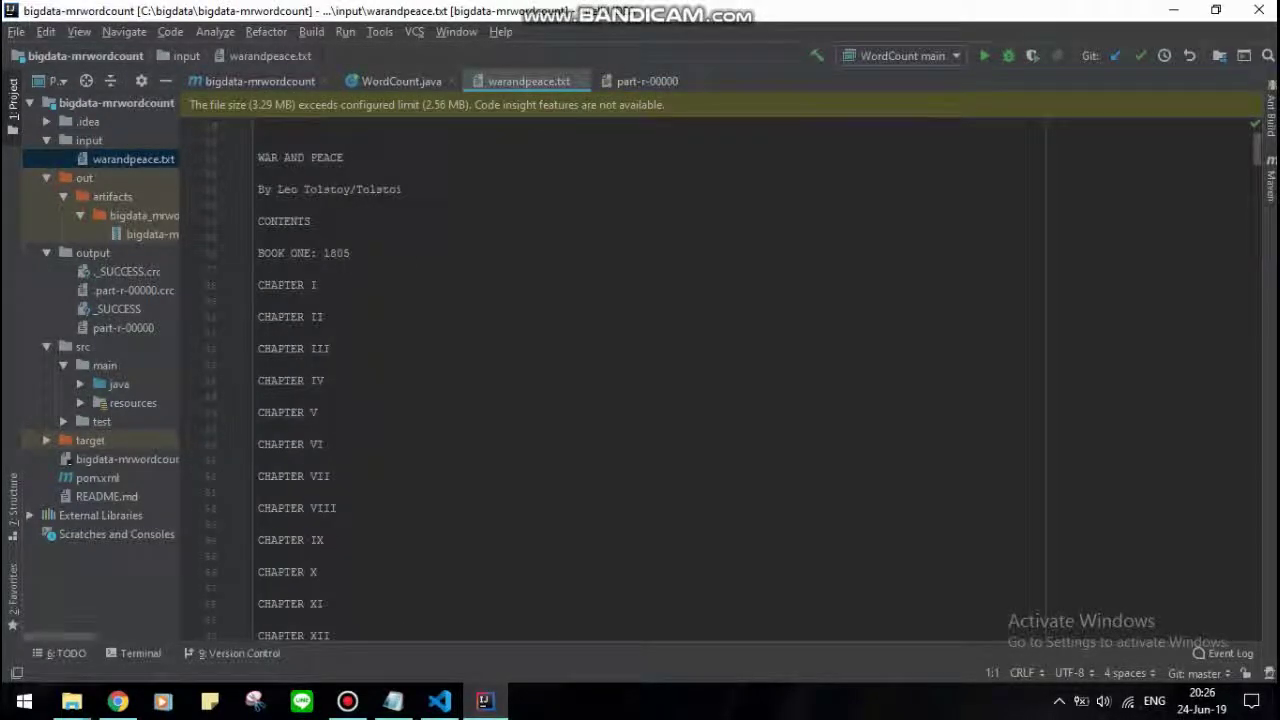
click(400, 81)
scroll(640, 370, up, 10)
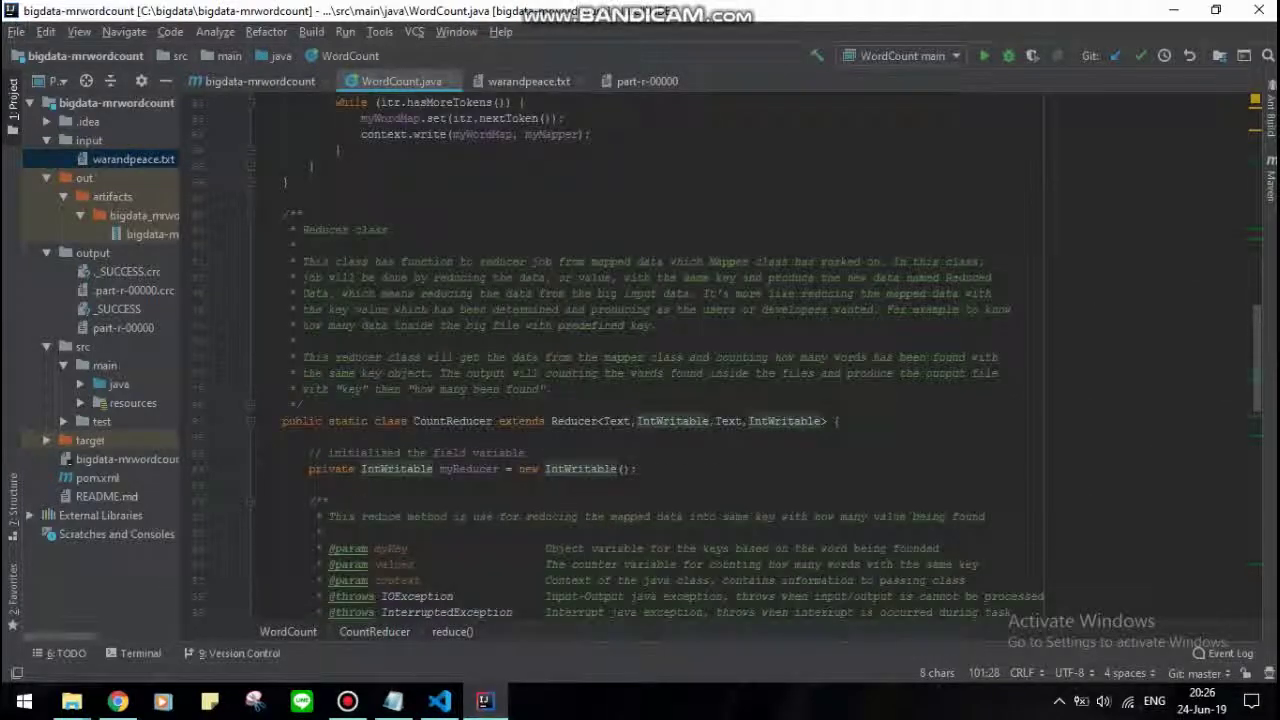
Step: Review the input and output paths in the program arguments of the WordCount main run configuration, leaving the configuration as is
click(345, 31)
click(398, 186)
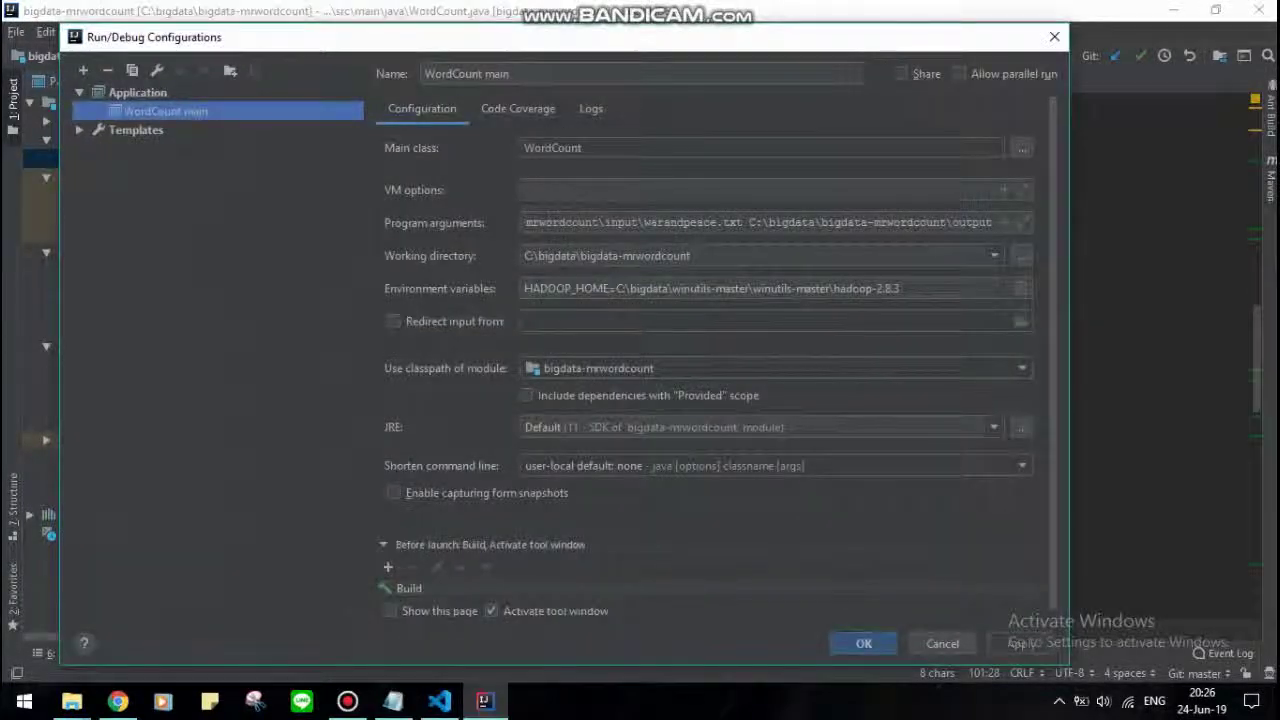
click(758, 222)
key(Home)
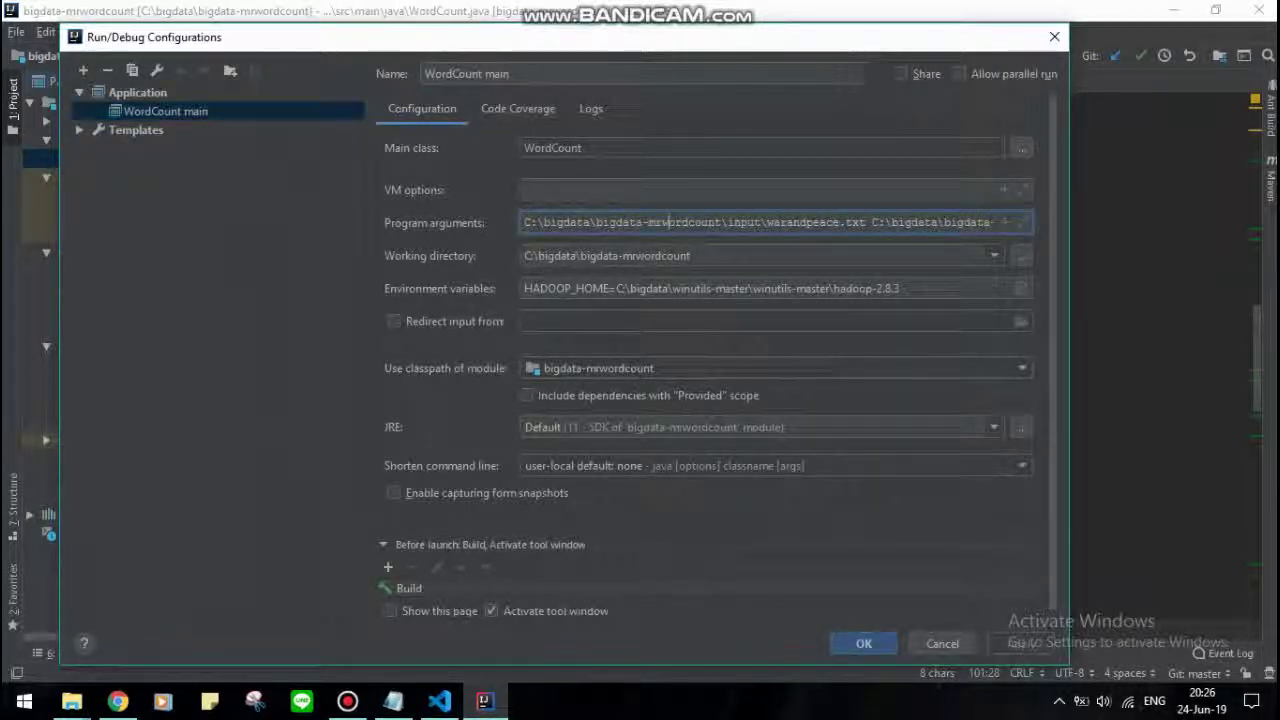
key(End)
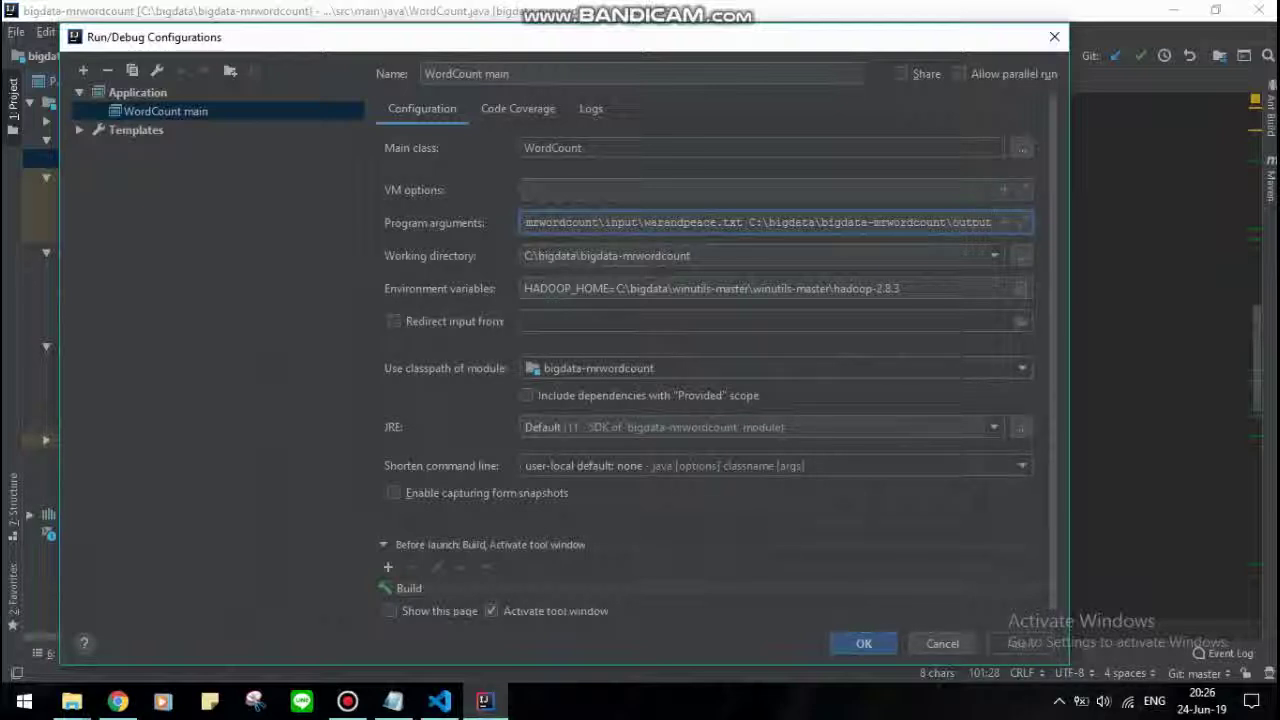
click(1055, 37)
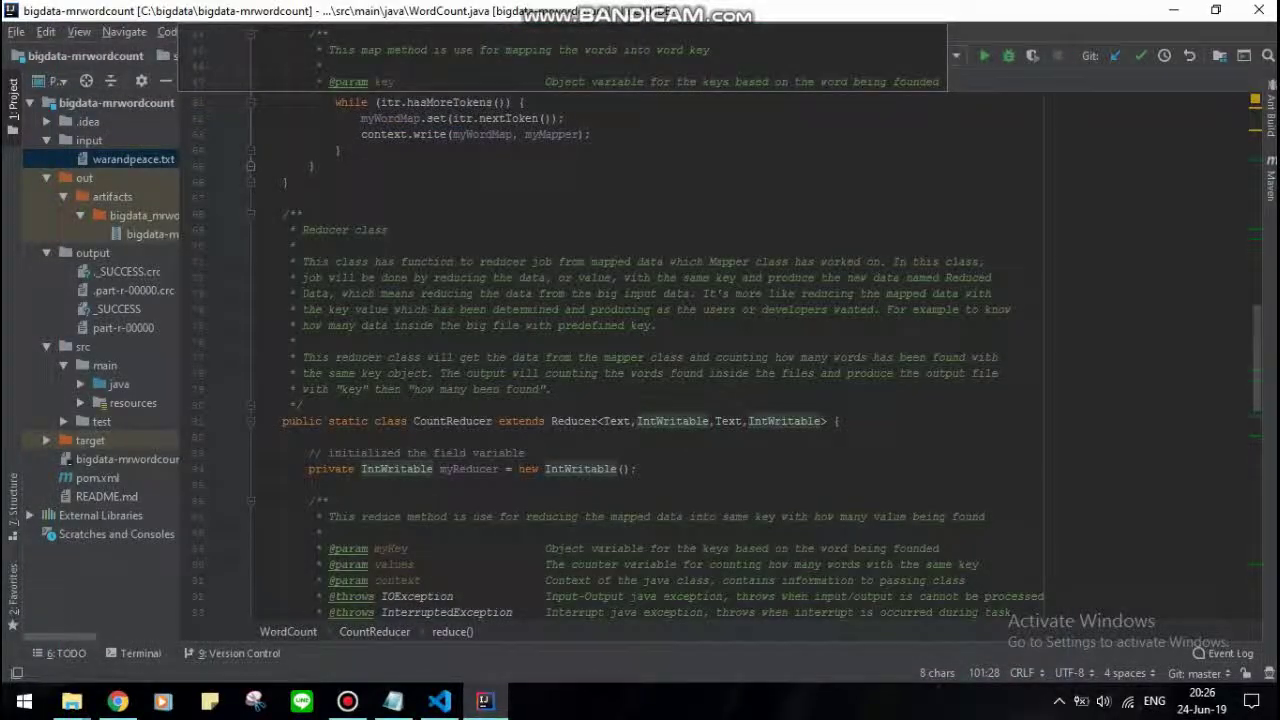
Step: Delete the output directory from the bigdata-mrwordcount project
click(92, 253)
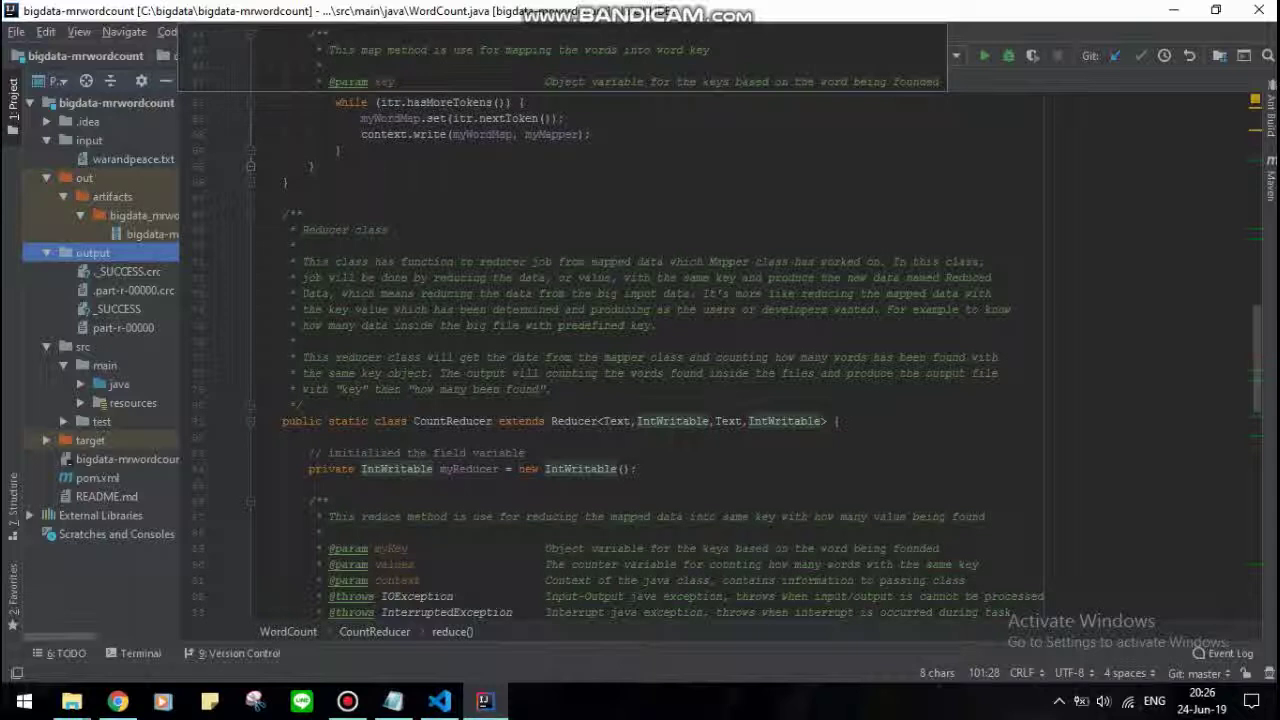
key(Delete)
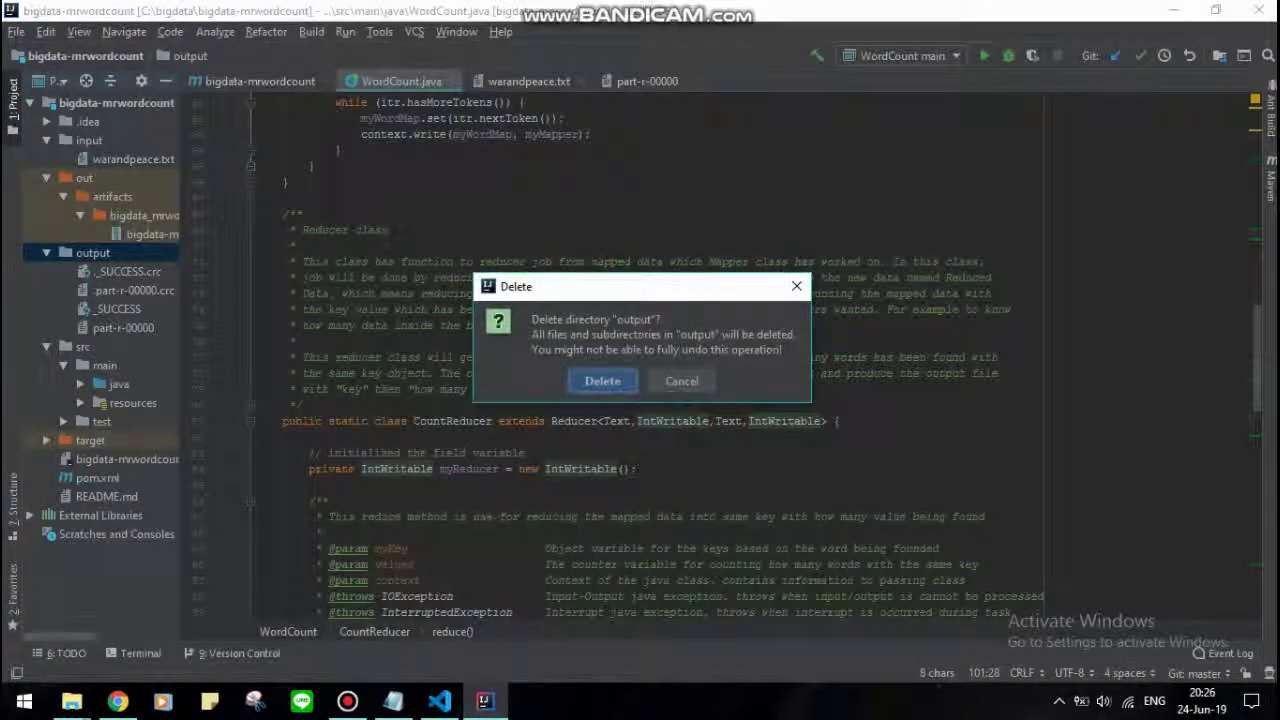
key(Return)
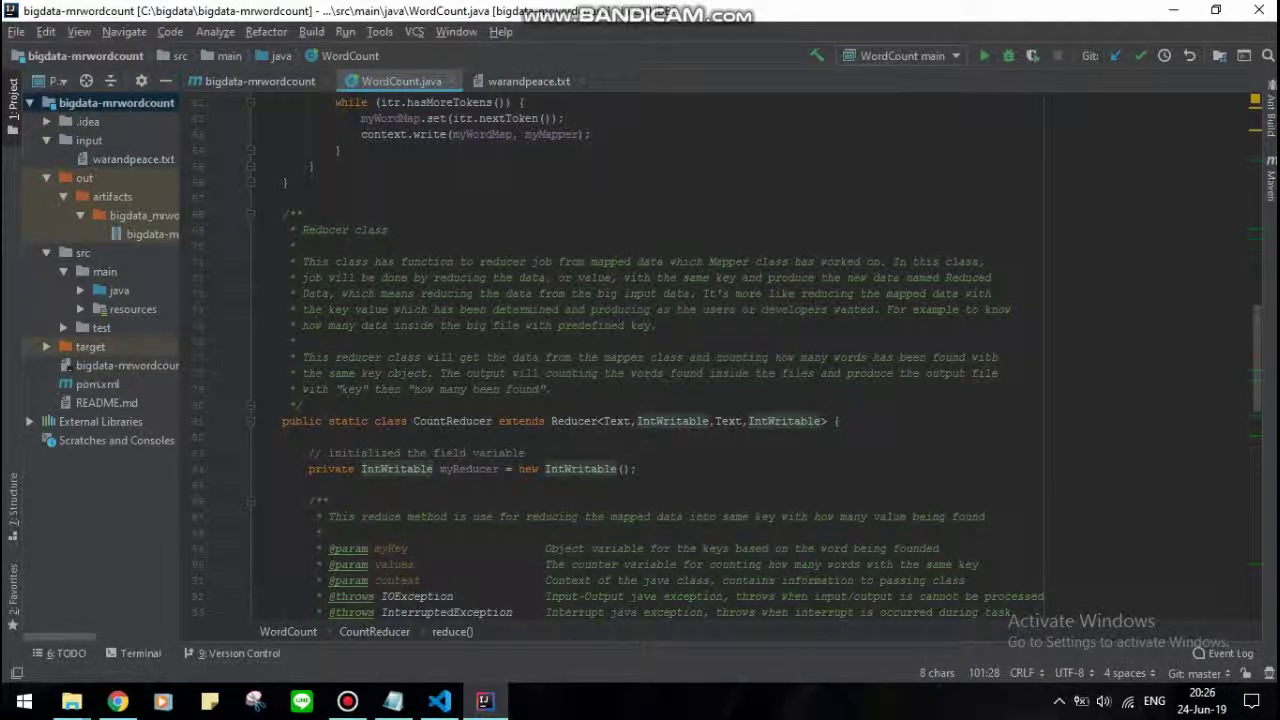
Step: Run the WordCount main configuration and highlight the exit code in the console output
click(345, 32)
click(400, 49)
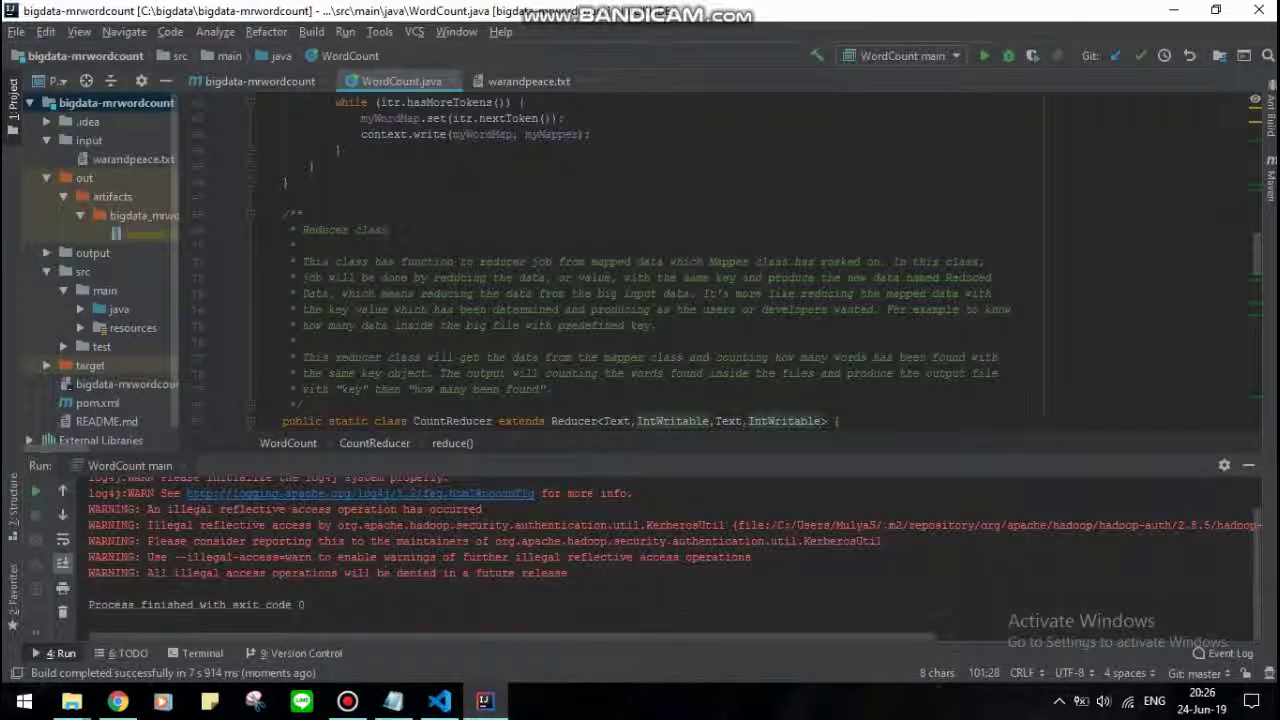
drag(232, 604, 306, 604)
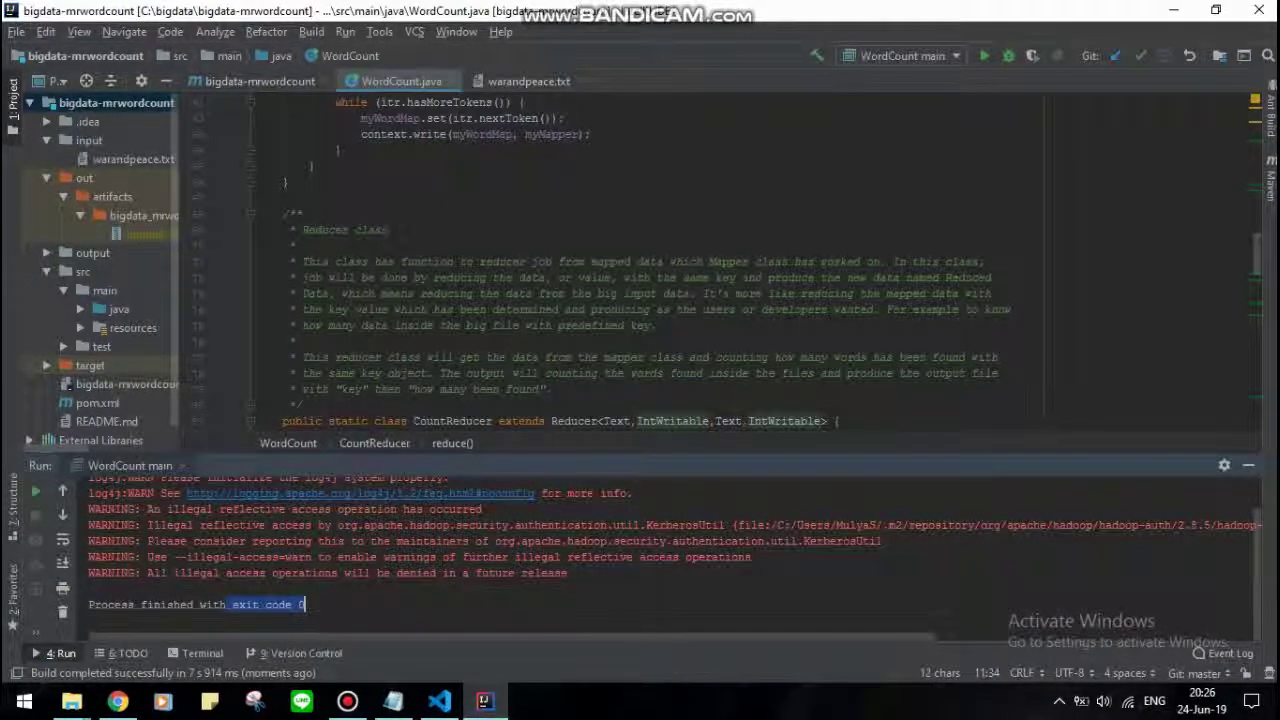
click(306, 604)
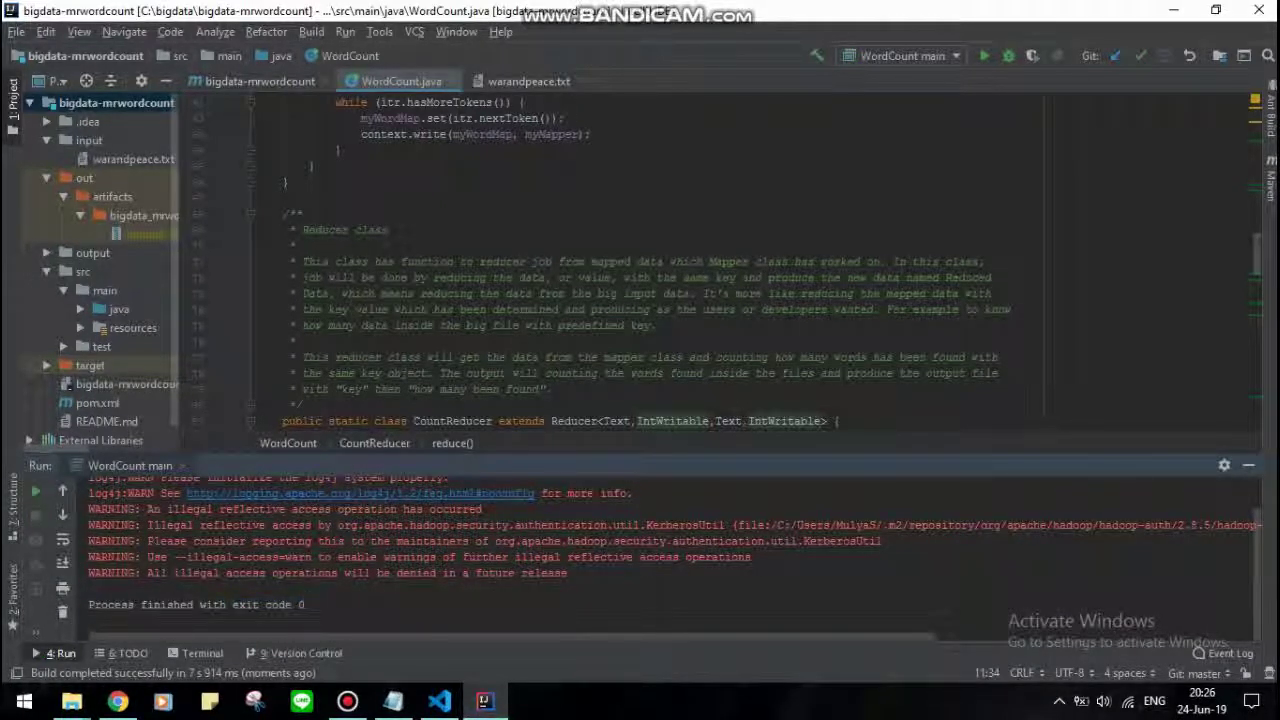
Step: Open part-r-00000 from the regenerated output folder, hide the run console and look through the word counts
click(46, 253)
double_click(123, 327)
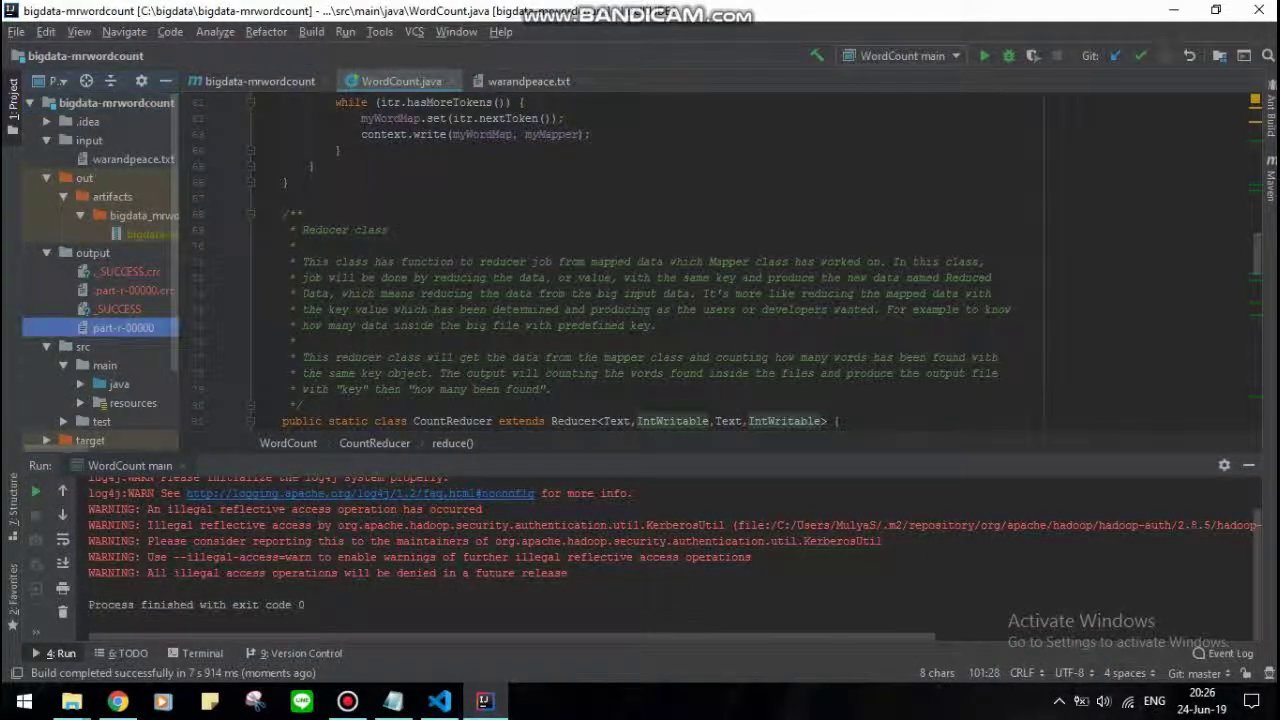
click(310, 116)
scroll(310, 116, down, 7)
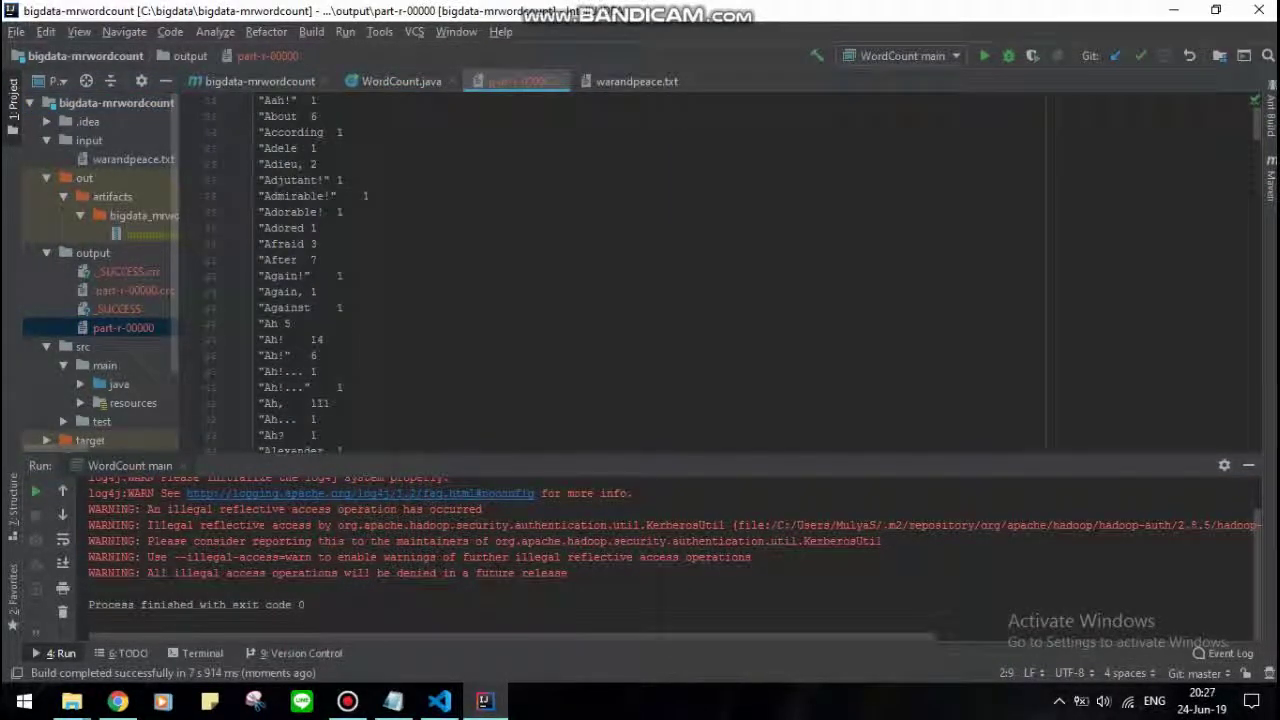
key(shift+Escape)
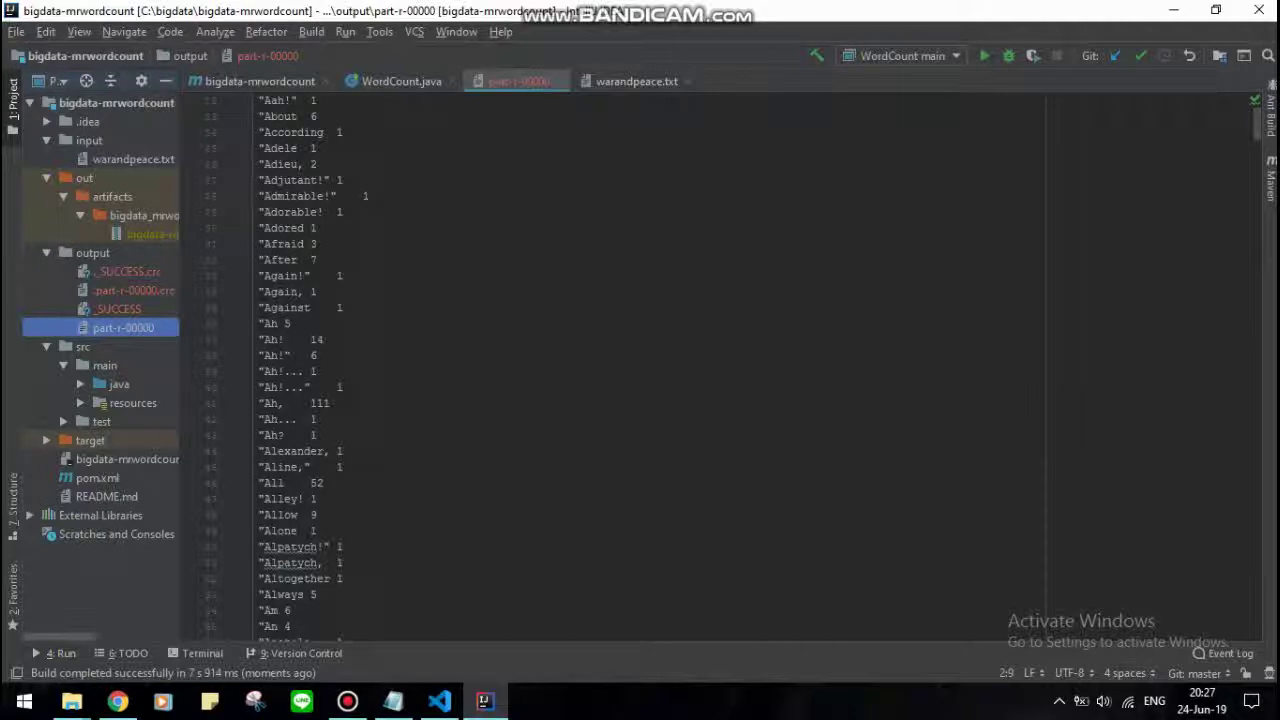
scroll(600, 365, up, 4)
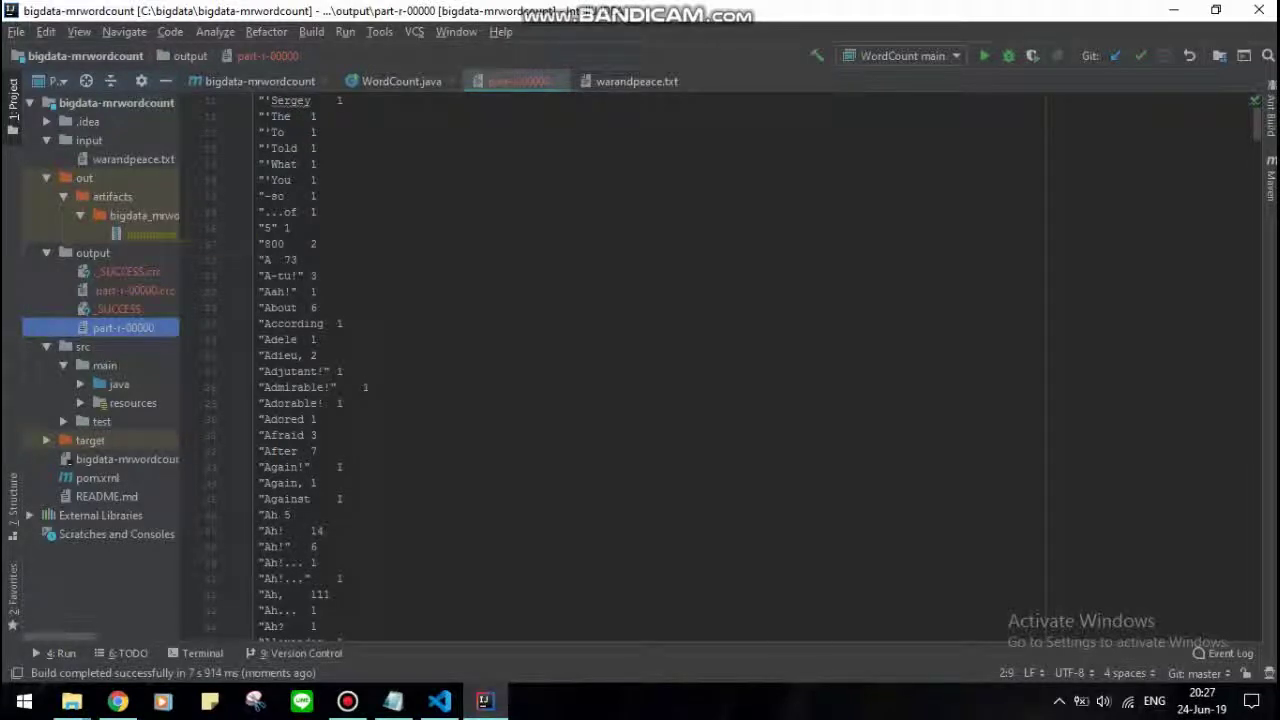
Step: Show the bigdata-mrwordcount.jar artifact in File Explorer
click(150, 233)
right_click(158, 233)
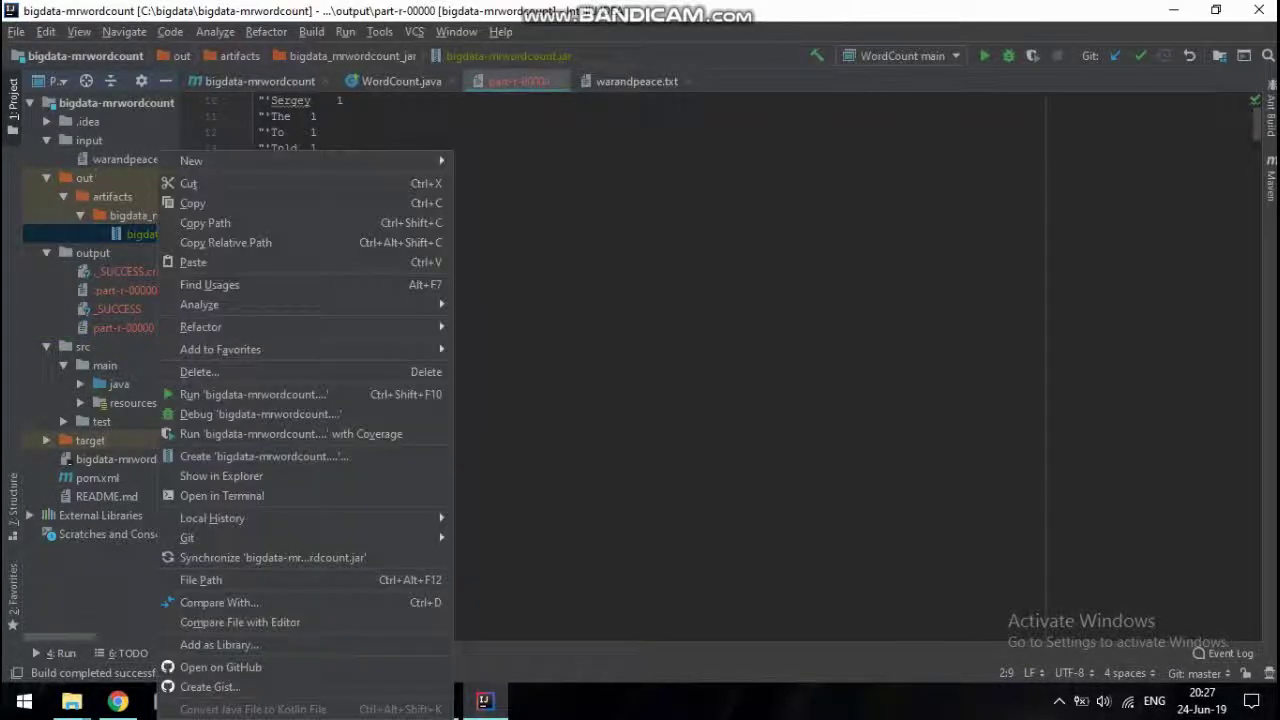
click(221, 476)
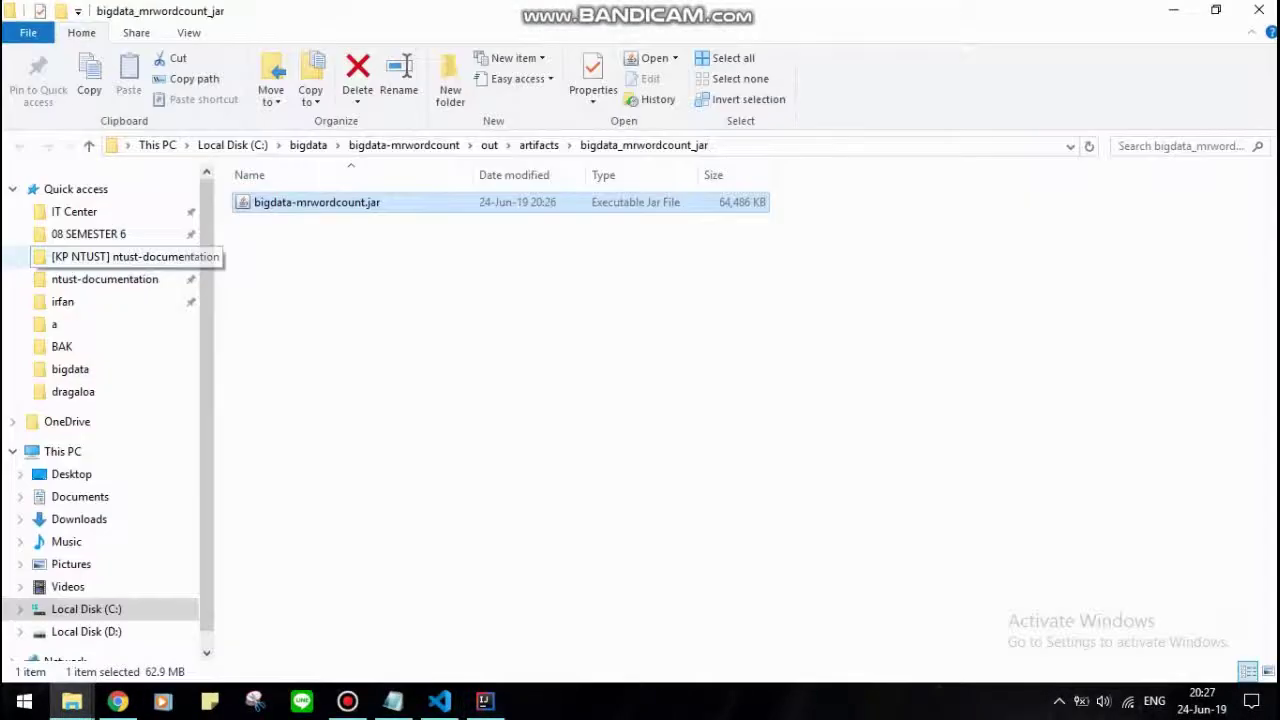
Step: Switch to Chrome and open the test2 folder of the MapReduce bucket in the S3 console
click(118, 701)
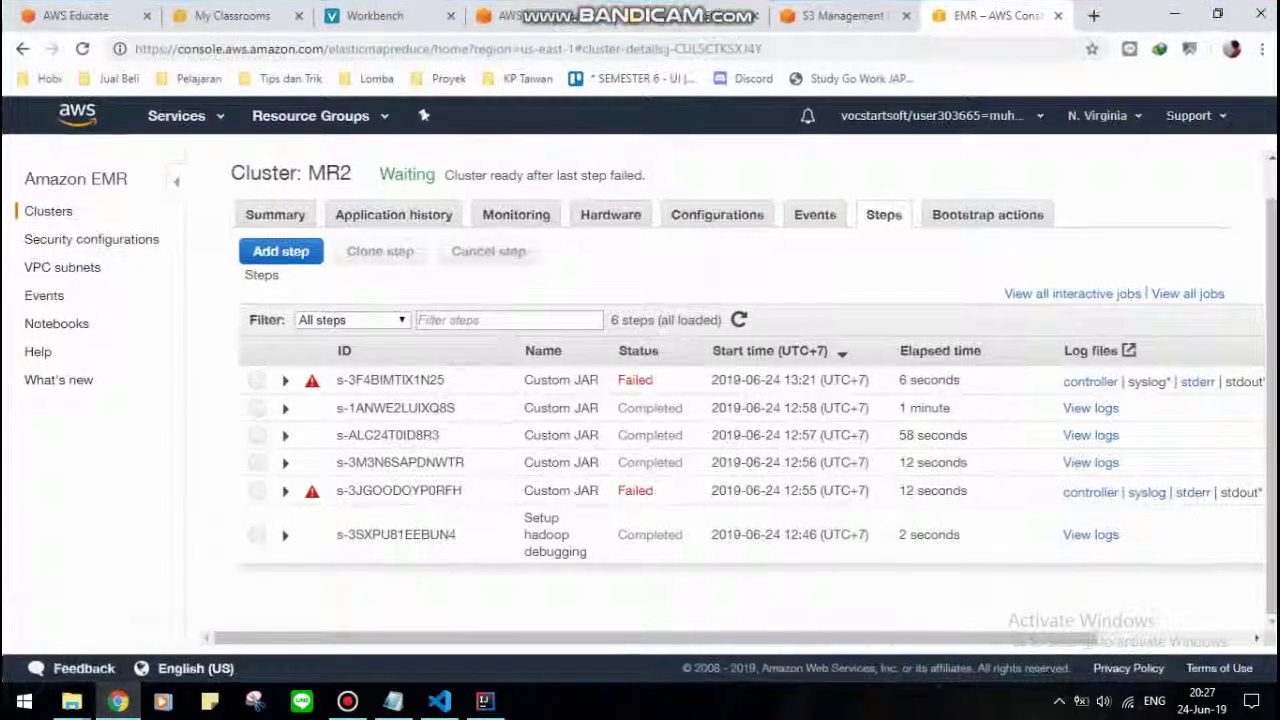
click(840, 15)
scroll(1000, 440, down, 1)
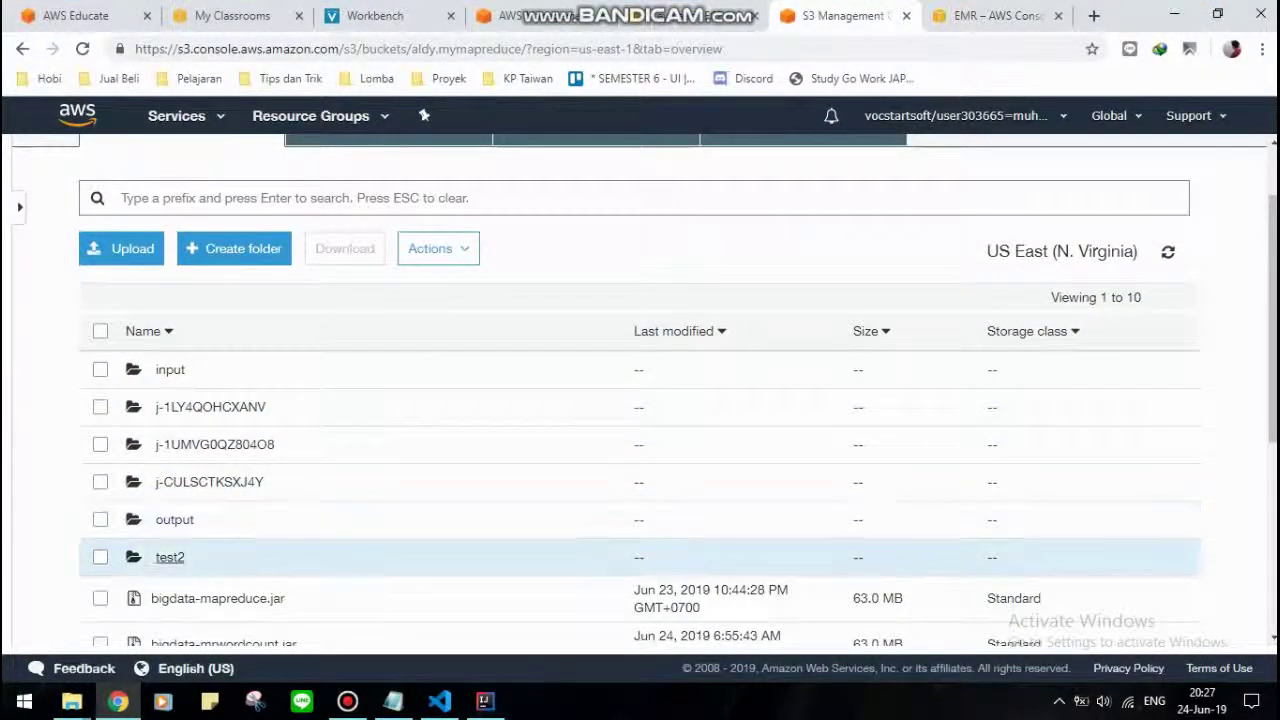
click(170, 557)
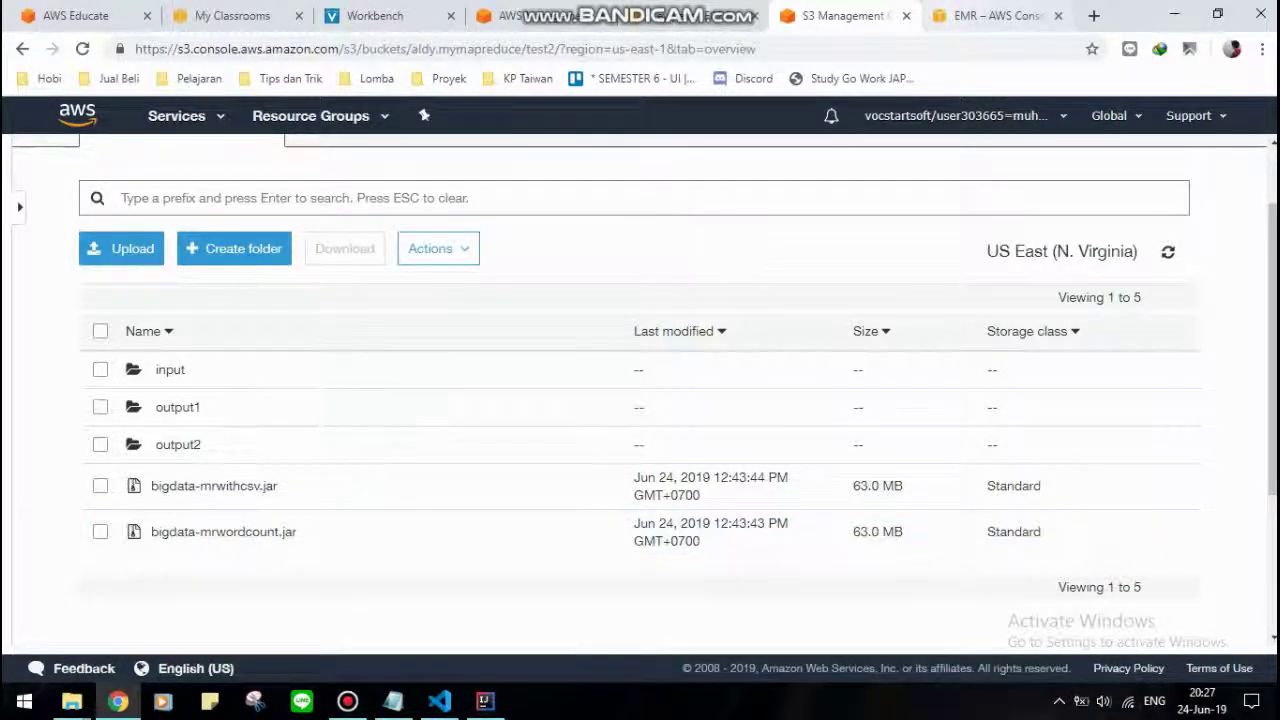
Step: Start adding a Custom JAR step to the MR2 cluster in Amazon EMR and name it WordCount
click(985, 15)
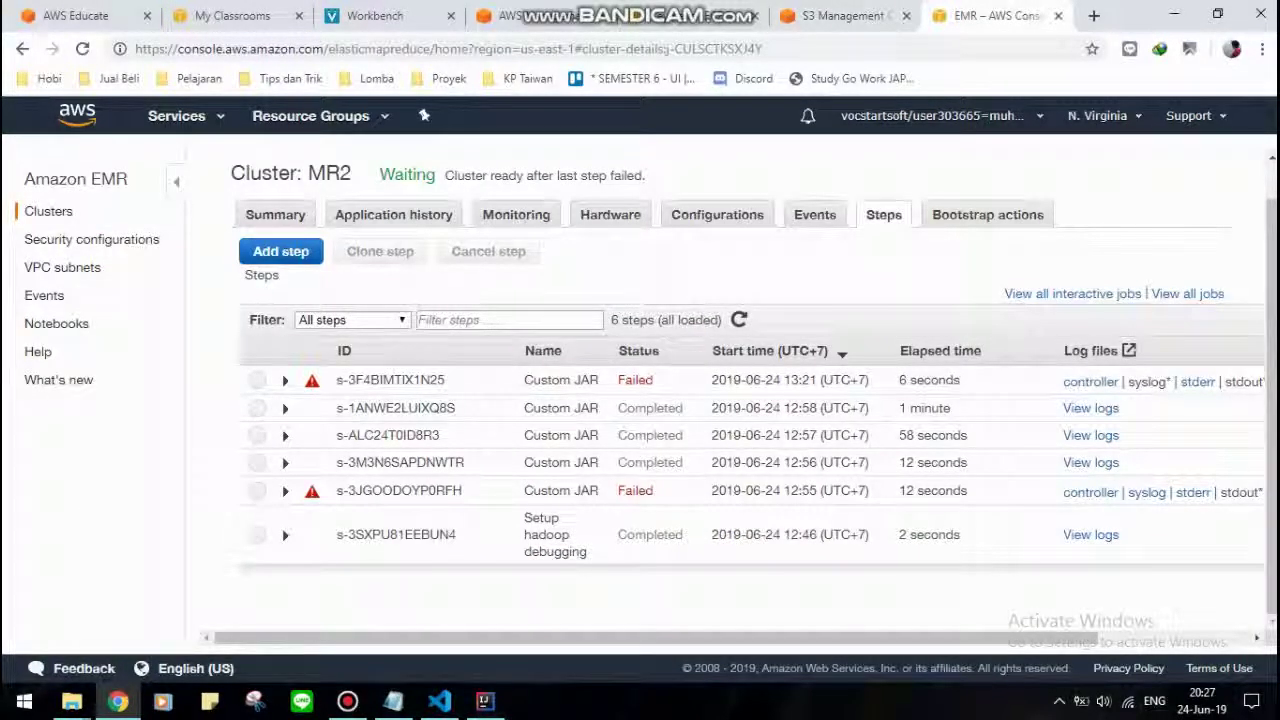
click(280, 251)
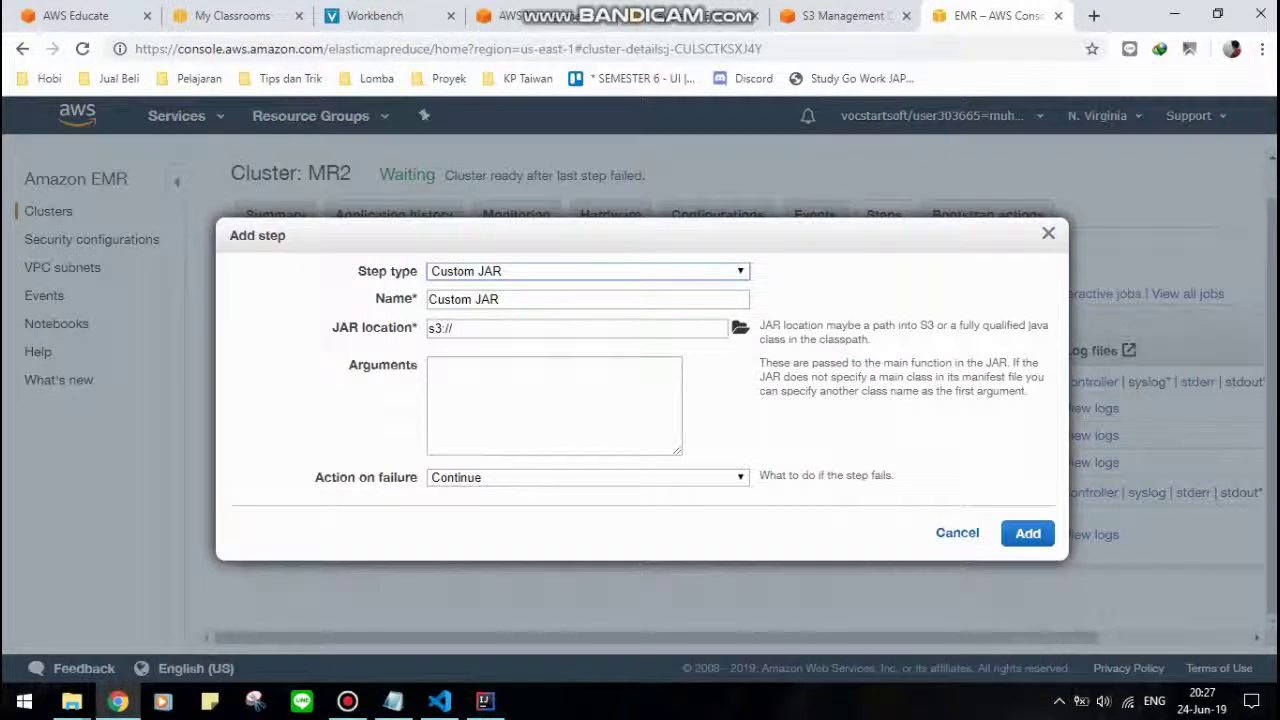
key(Tab)
text(W)
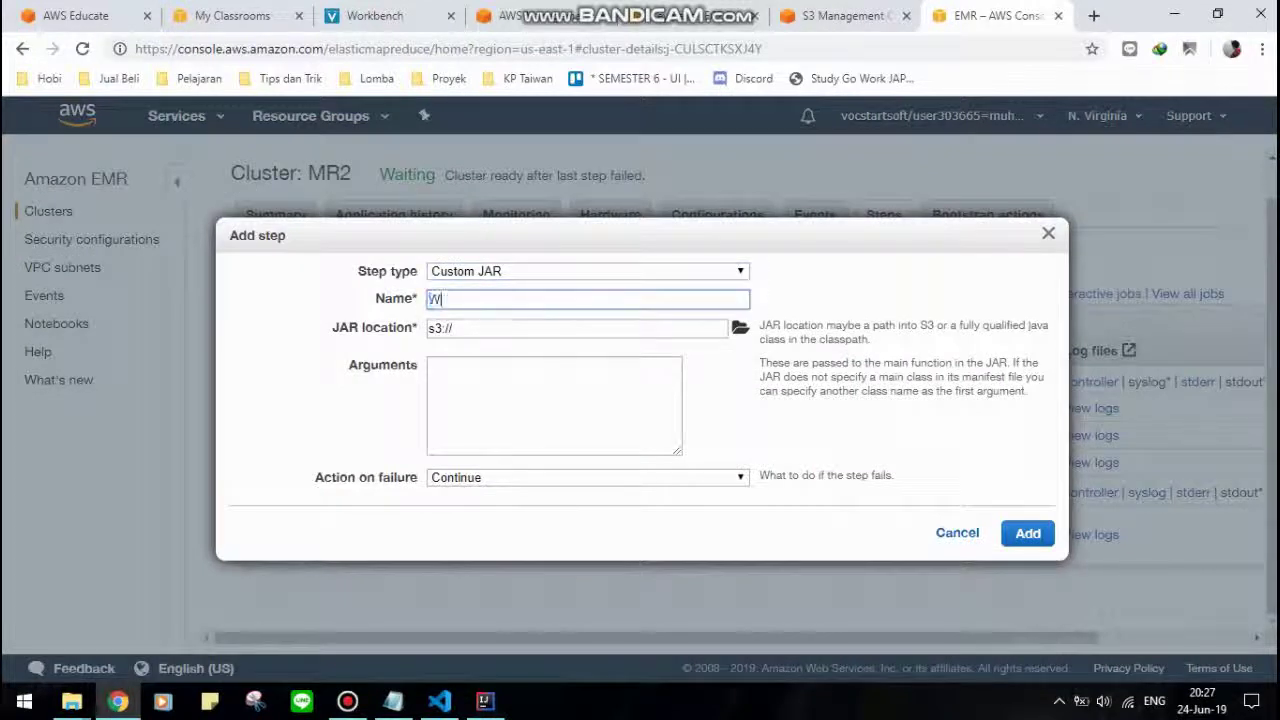
text(ir)
text(ordCount)
Step: Set the step's JAR location to bigdata-mrwordcount.jar in the test2 folder of the MapReduce bucket
click(740, 327)
click(820, 15)
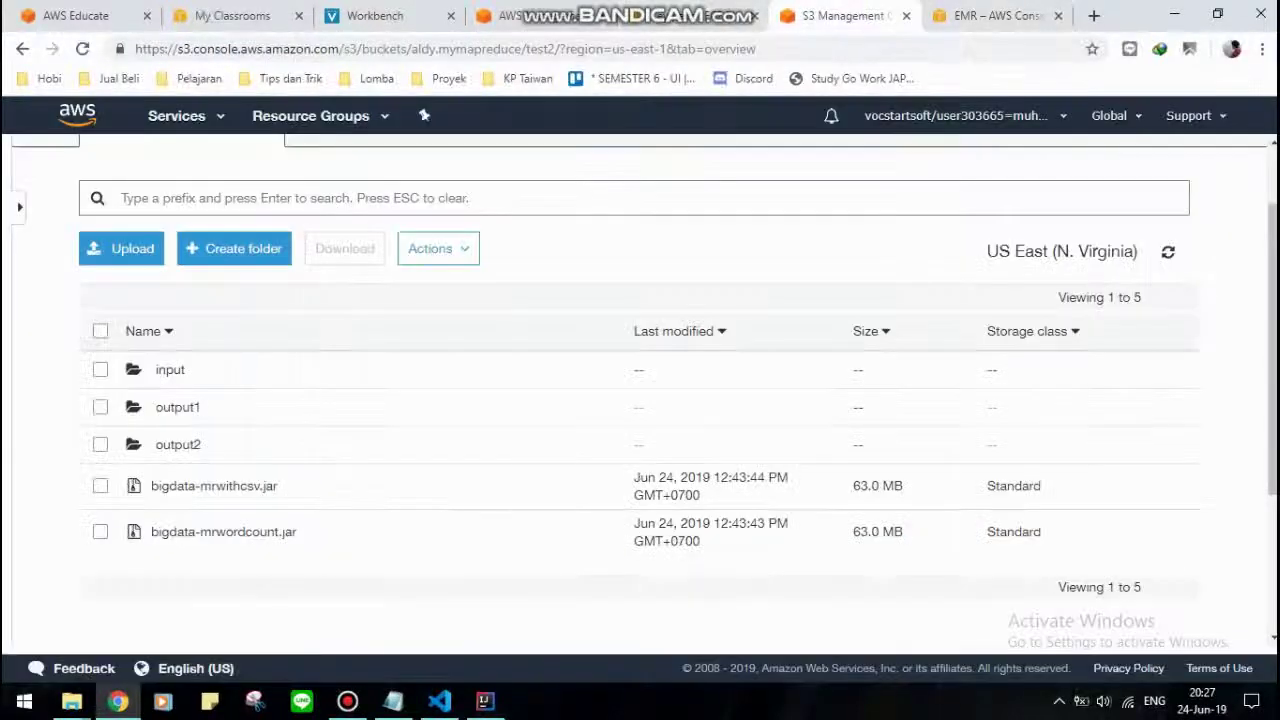
scroll(260, 168, up, 1)
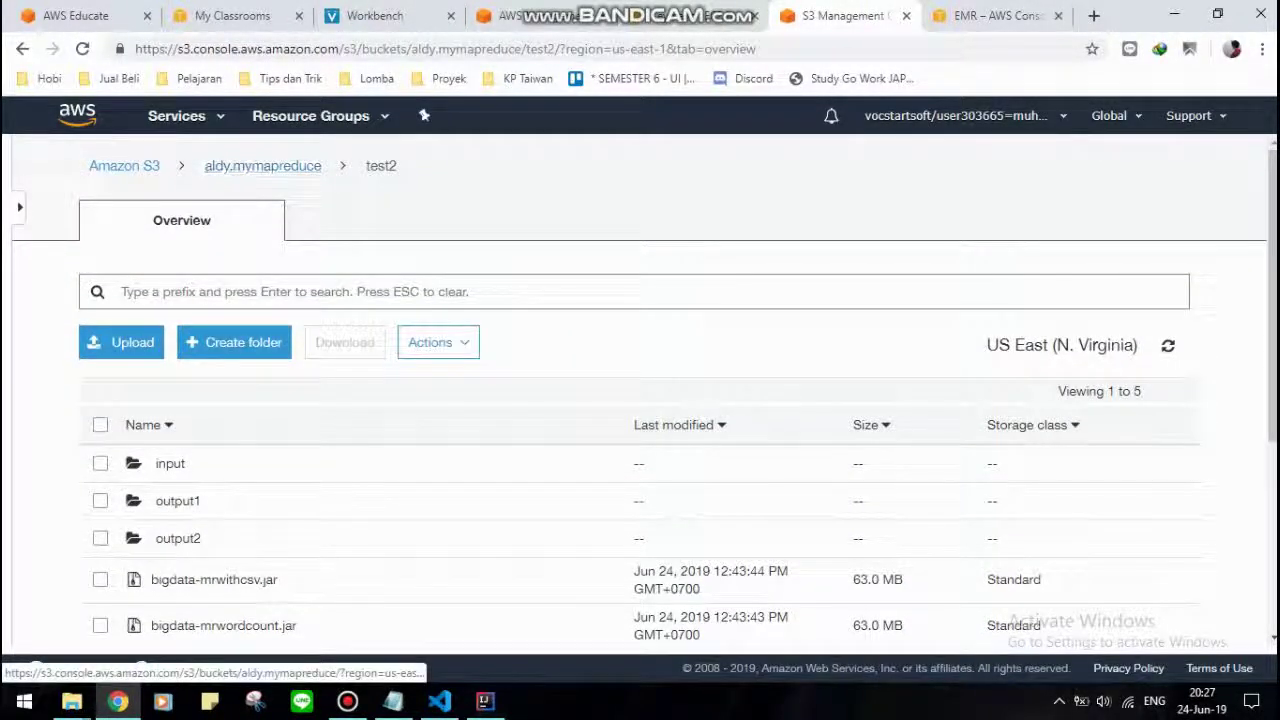
click(995, 15)
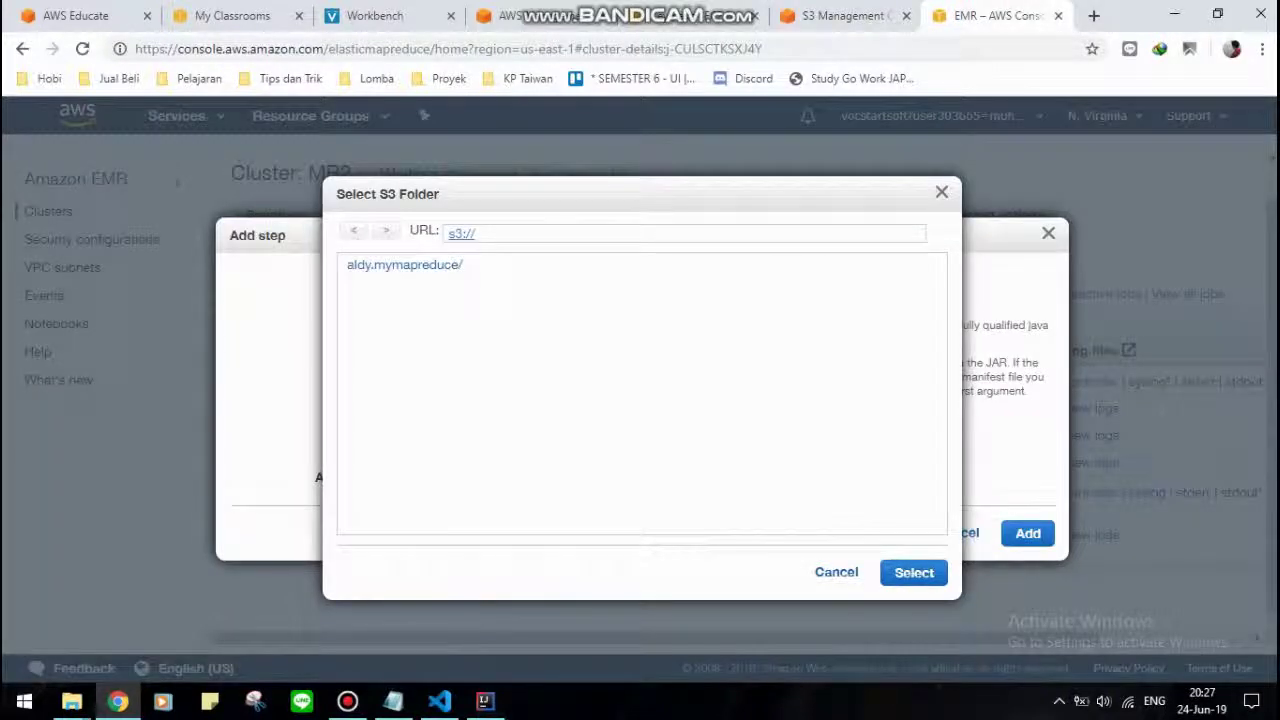
click(404, 265)
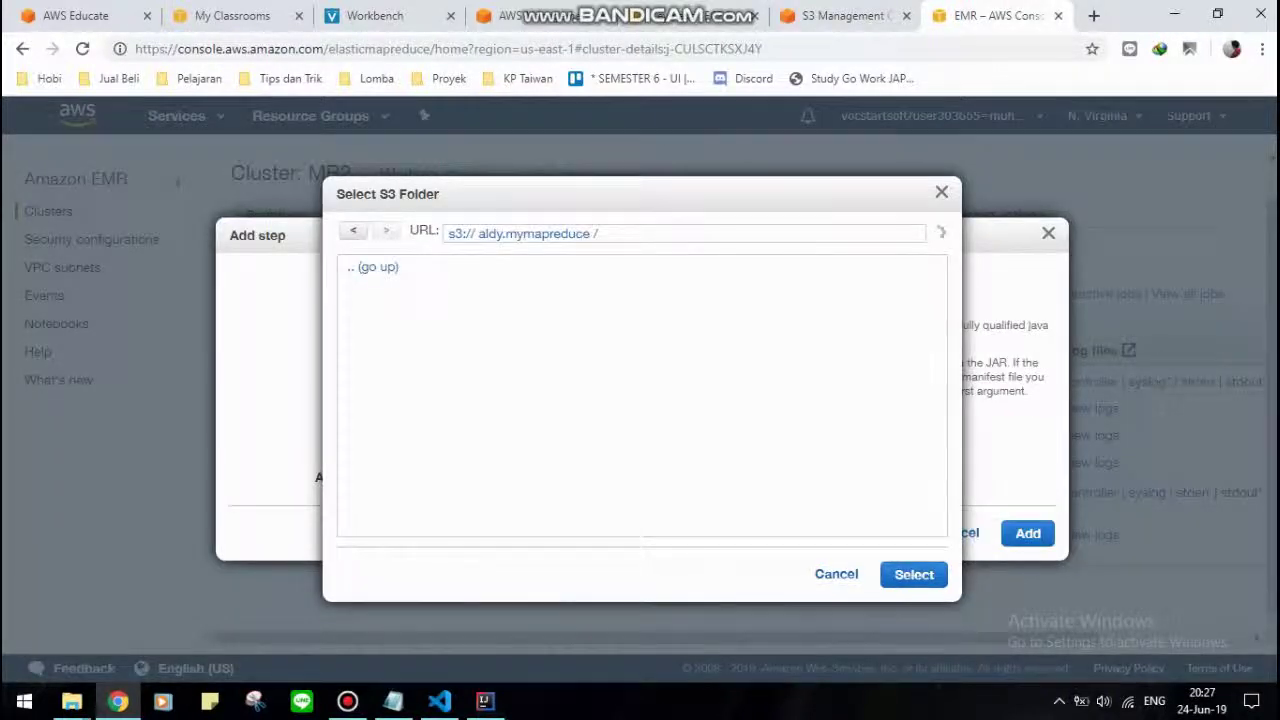
click(363, 382)
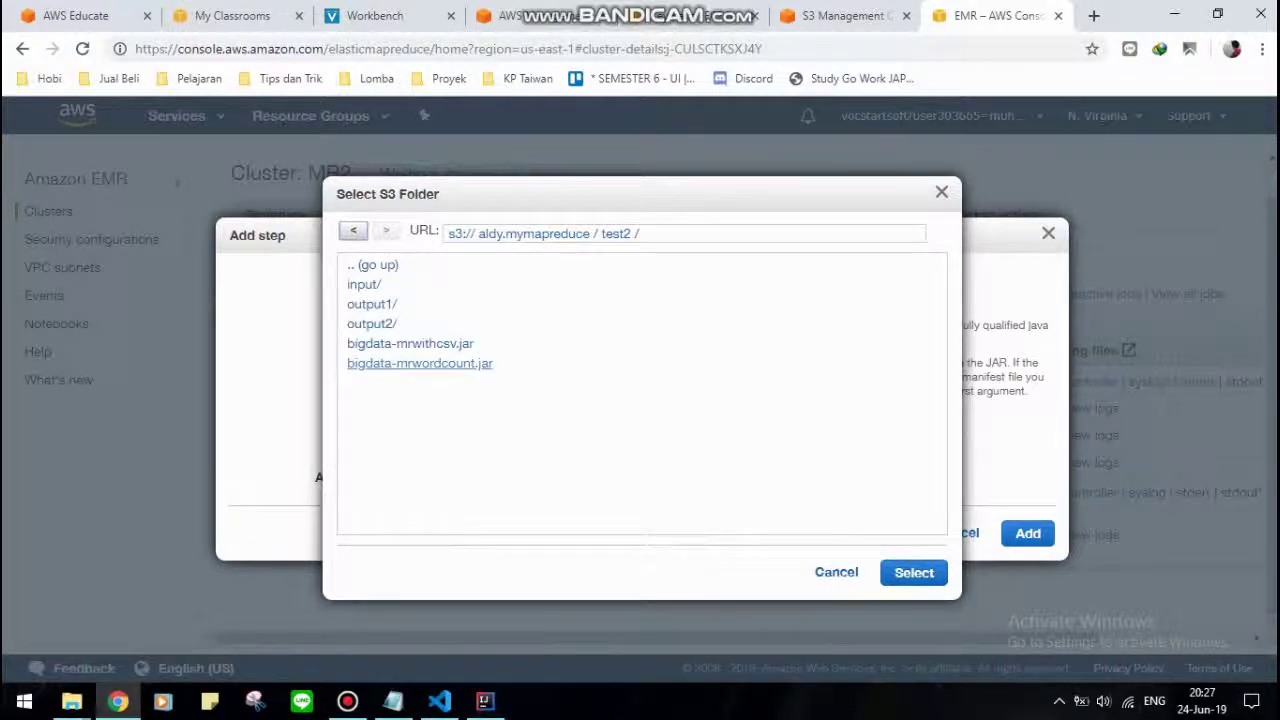
click(420, 363)
click(913, 574)
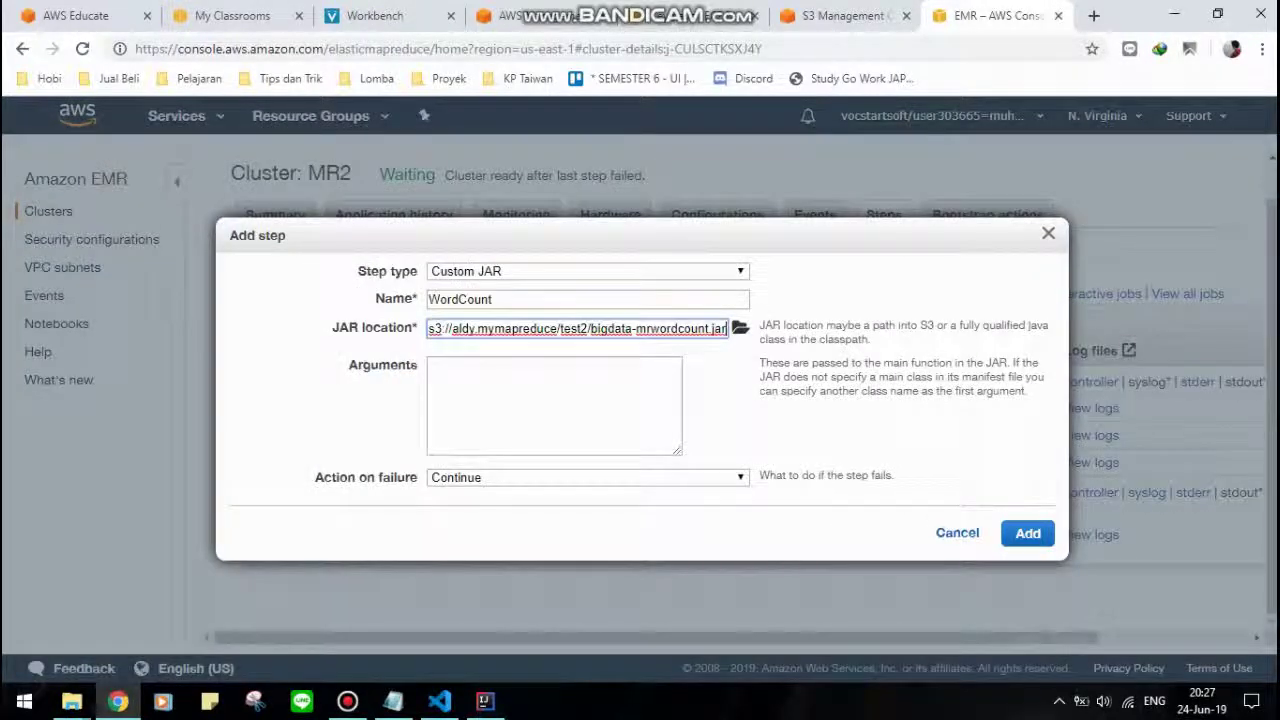
Step: Check the program arguments of the WordCount main run configuration in IntelliJ IDEA and return to the EMR step form in Chrome
click(554, 405)
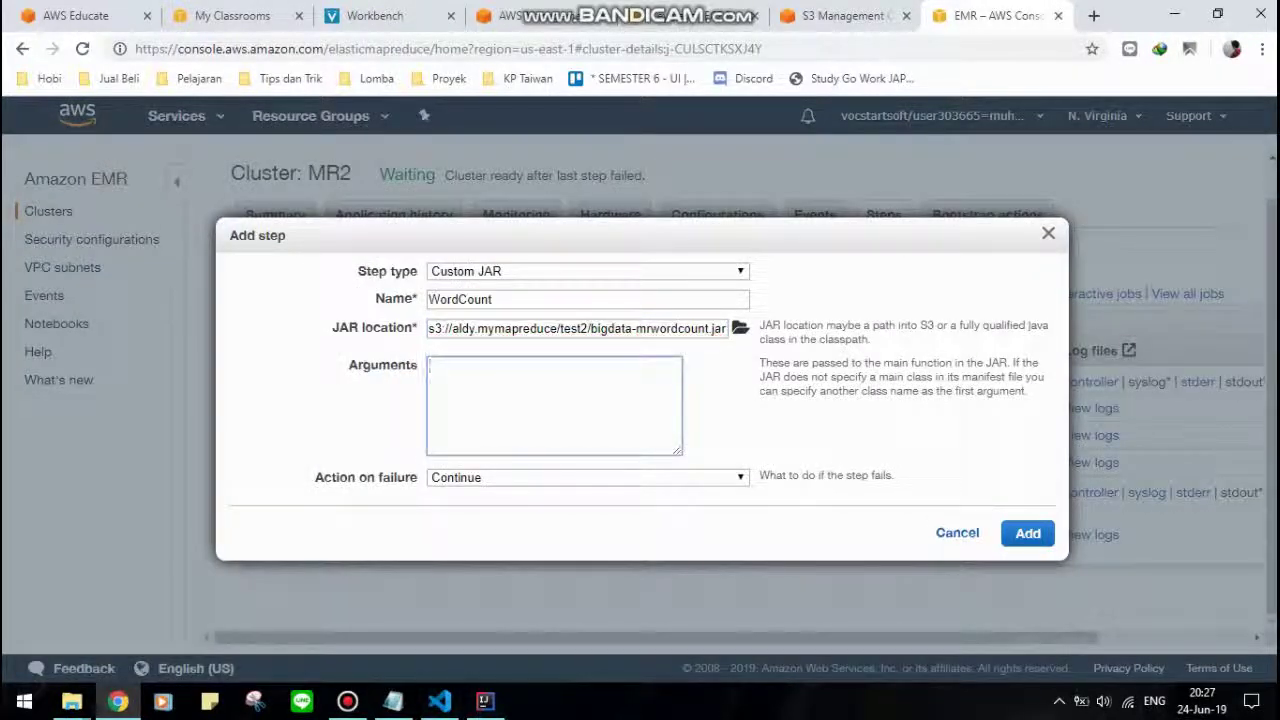
click(485, 700)
click(345, 31)
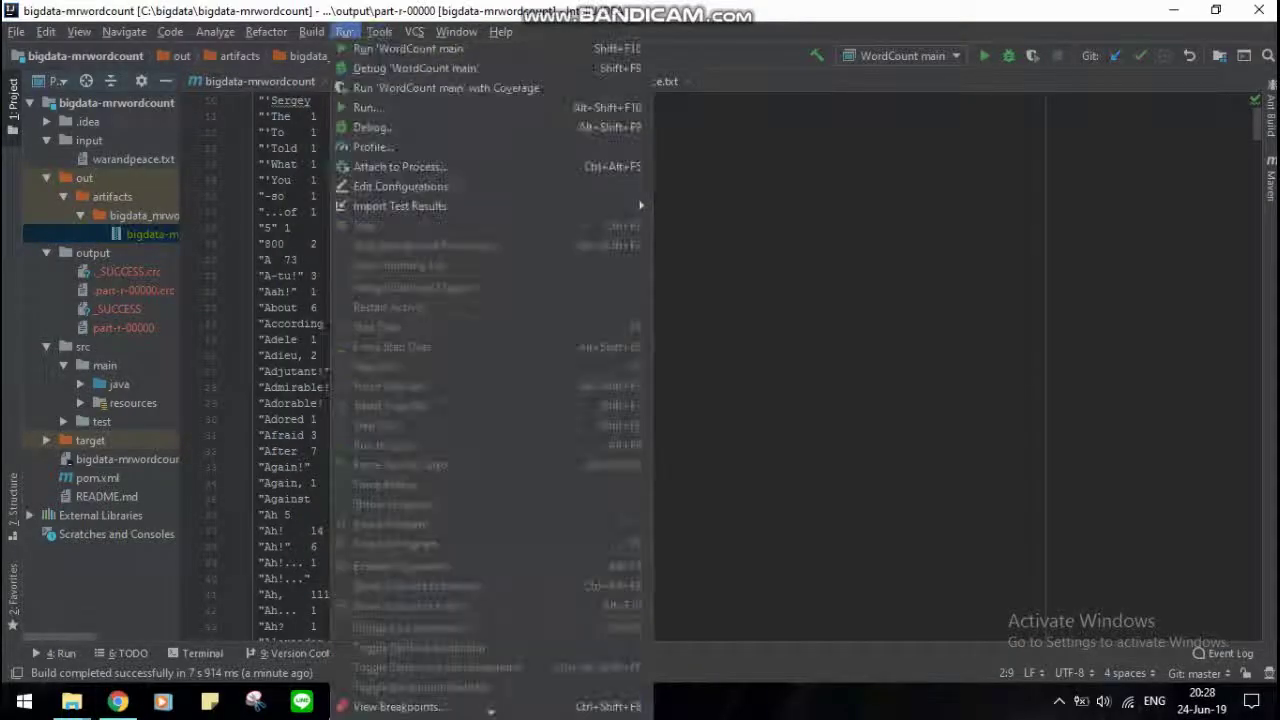
click(400, 180)
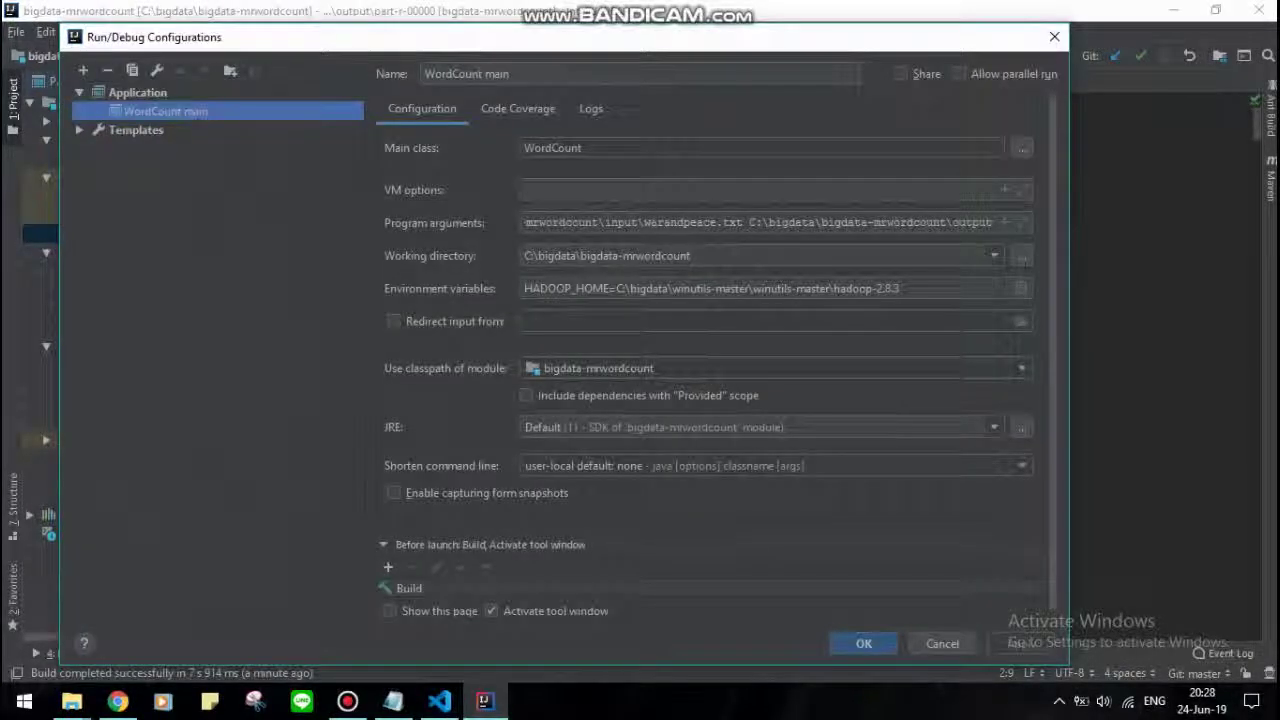
click(600, 222)
key(Home)
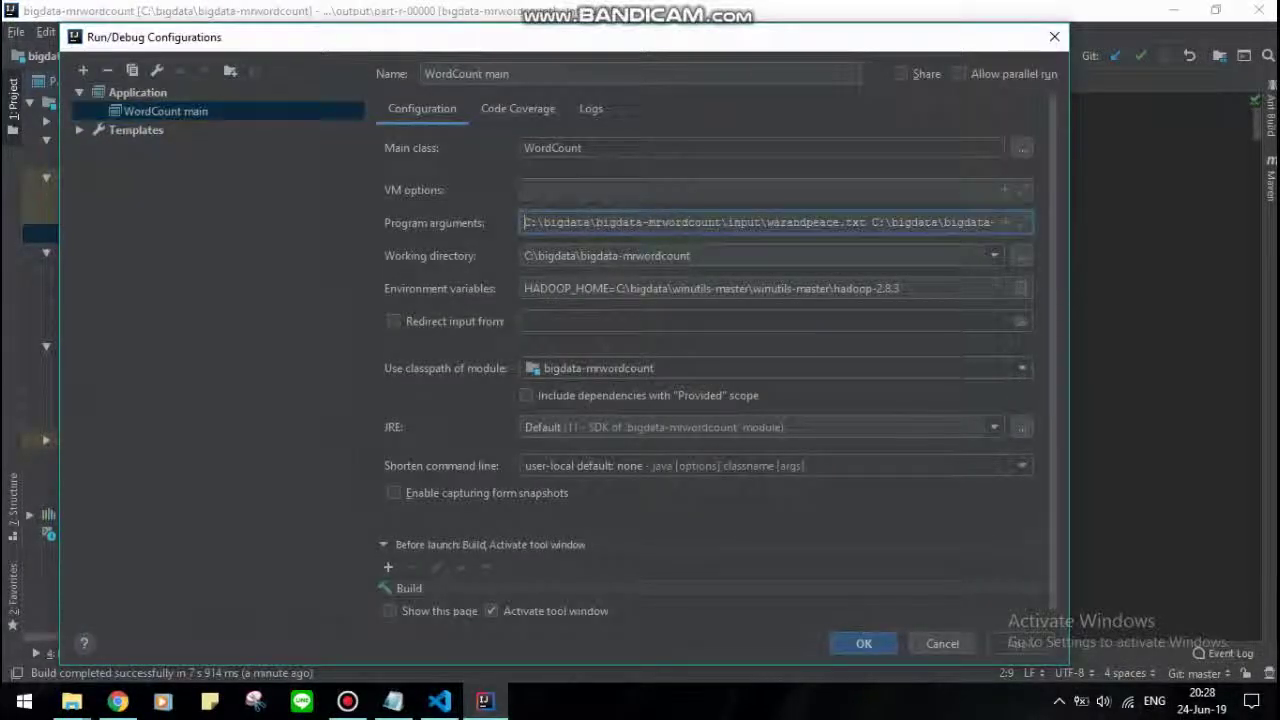
key(alt+Tab)
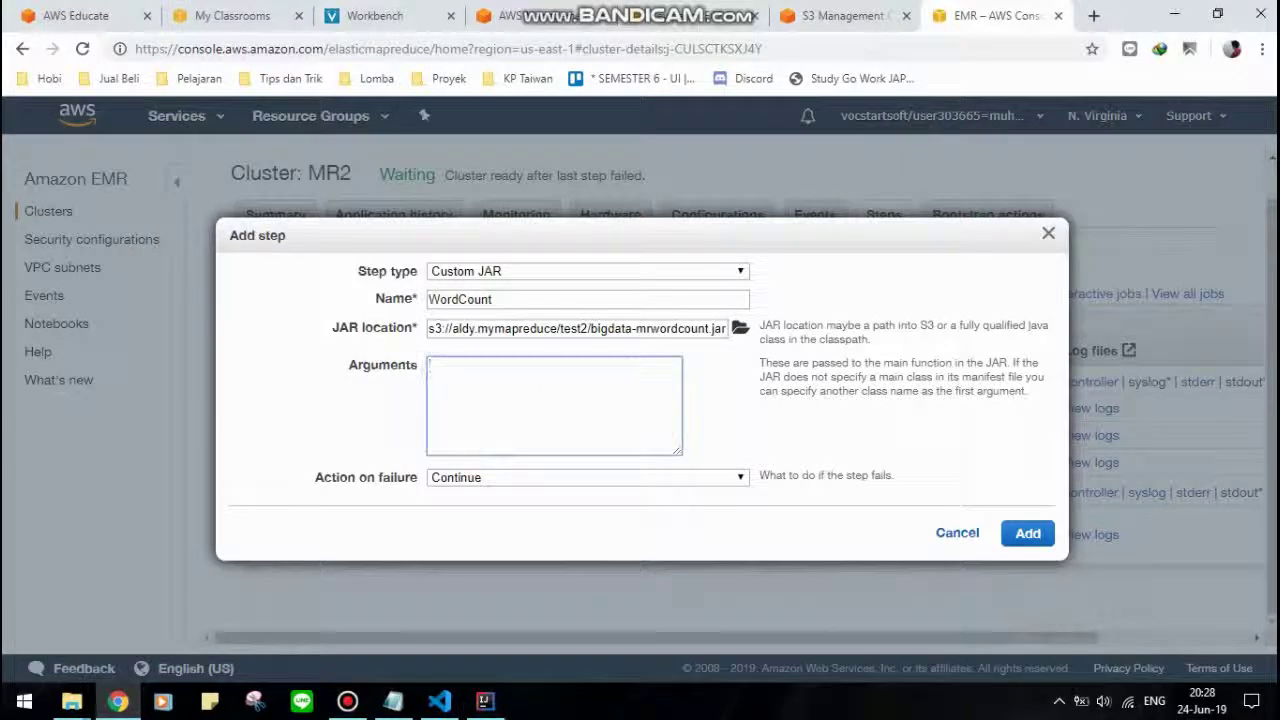
Step: Open the test2 input folder in the S3 console to check the input file, and return to the EMR step form
drag(589, 328, 428, 328)
click(725, 328)
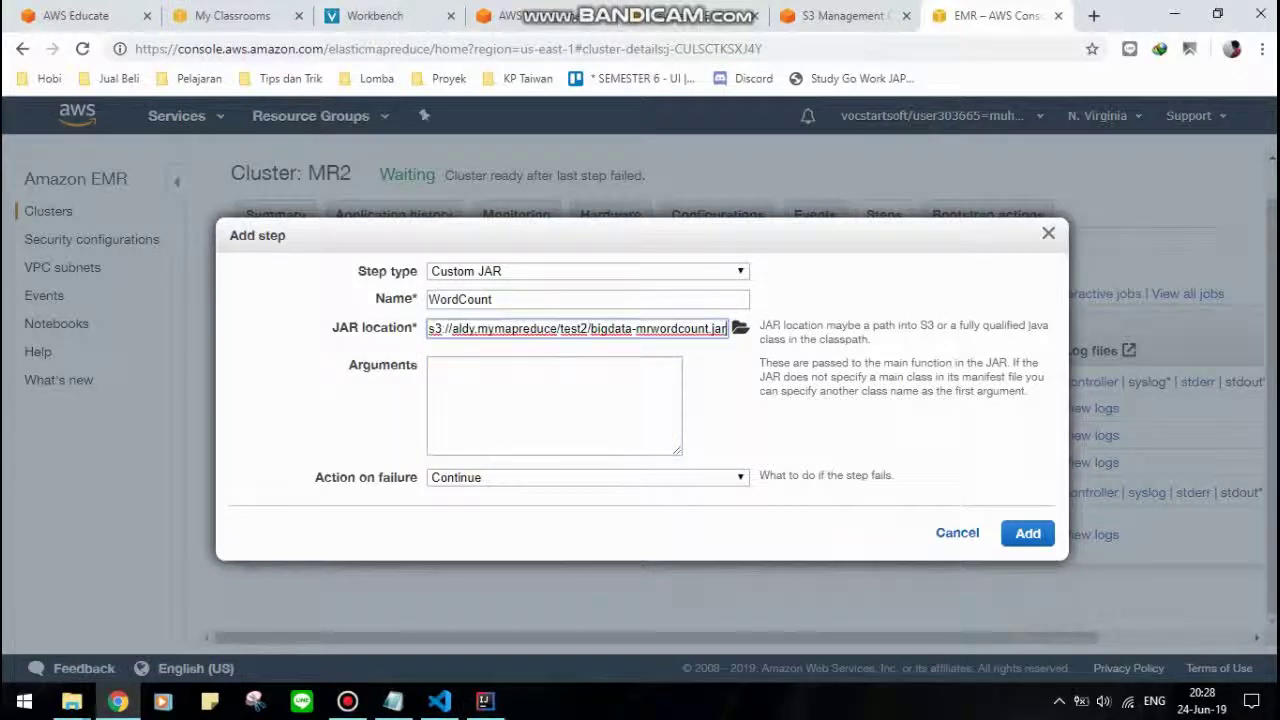
click(843, 15)
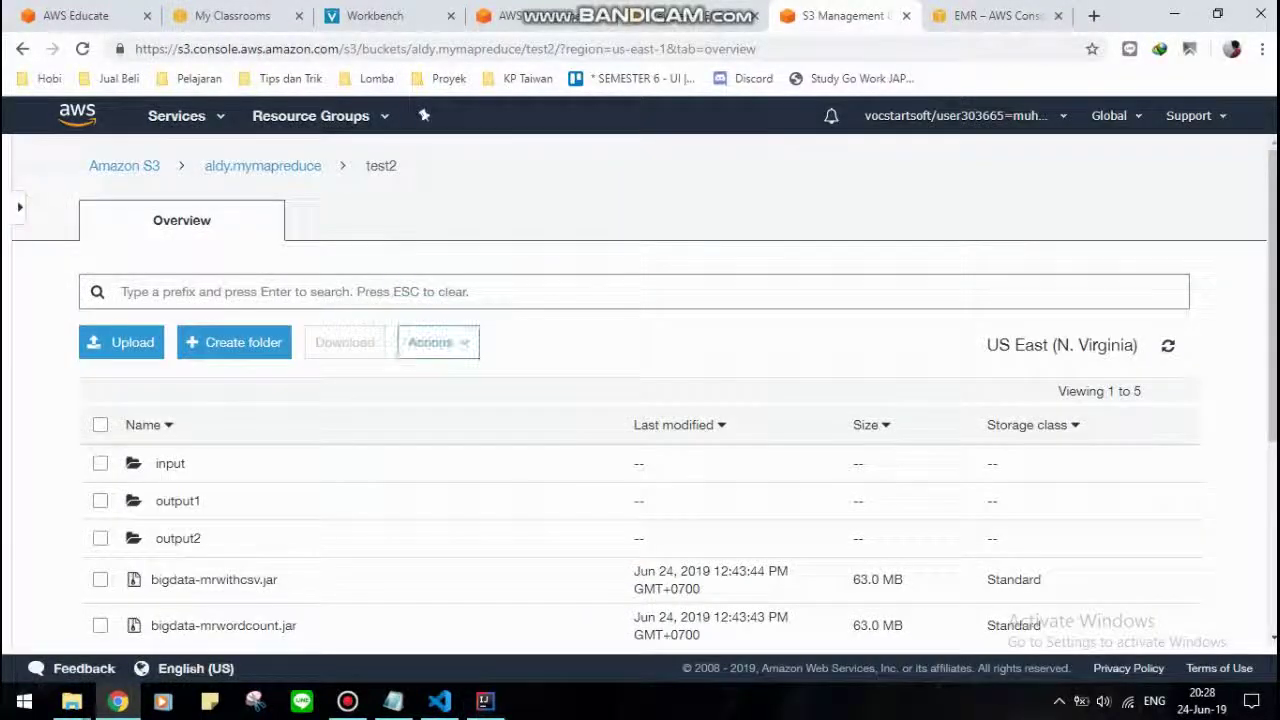
scroll(190, 410, down, 1)
click(170, 369)
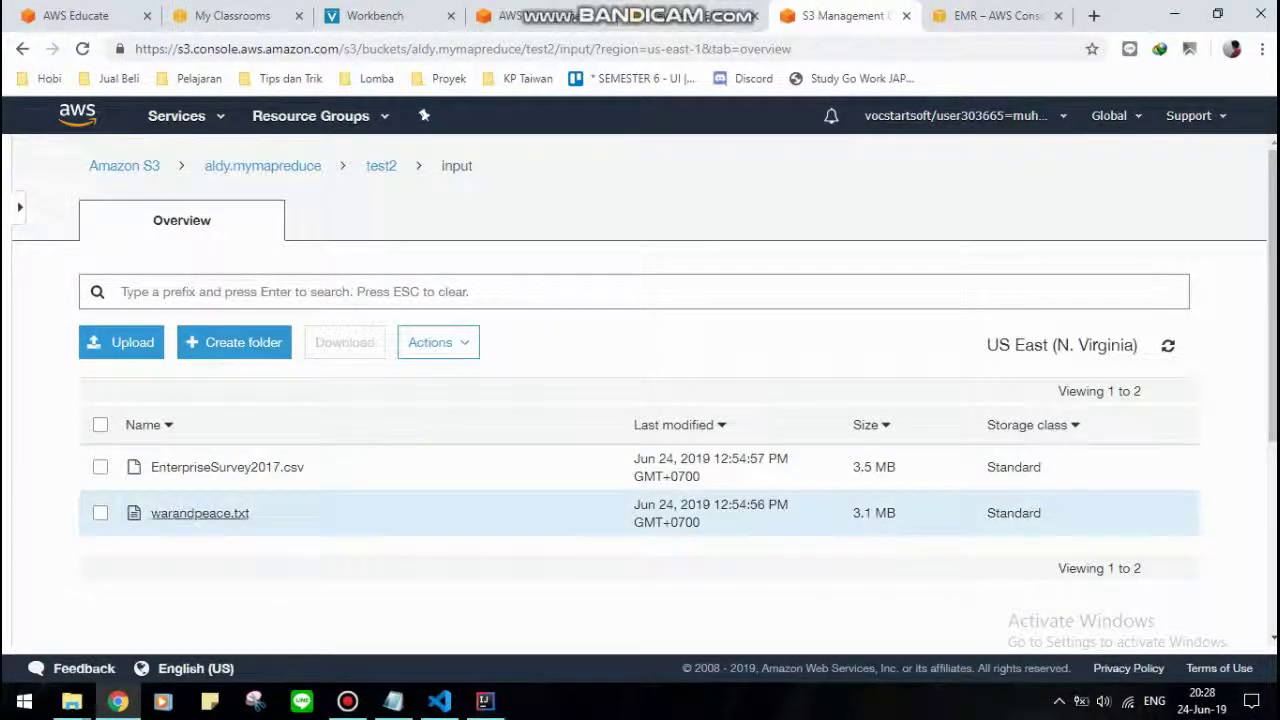
key(ctrl+Tab)
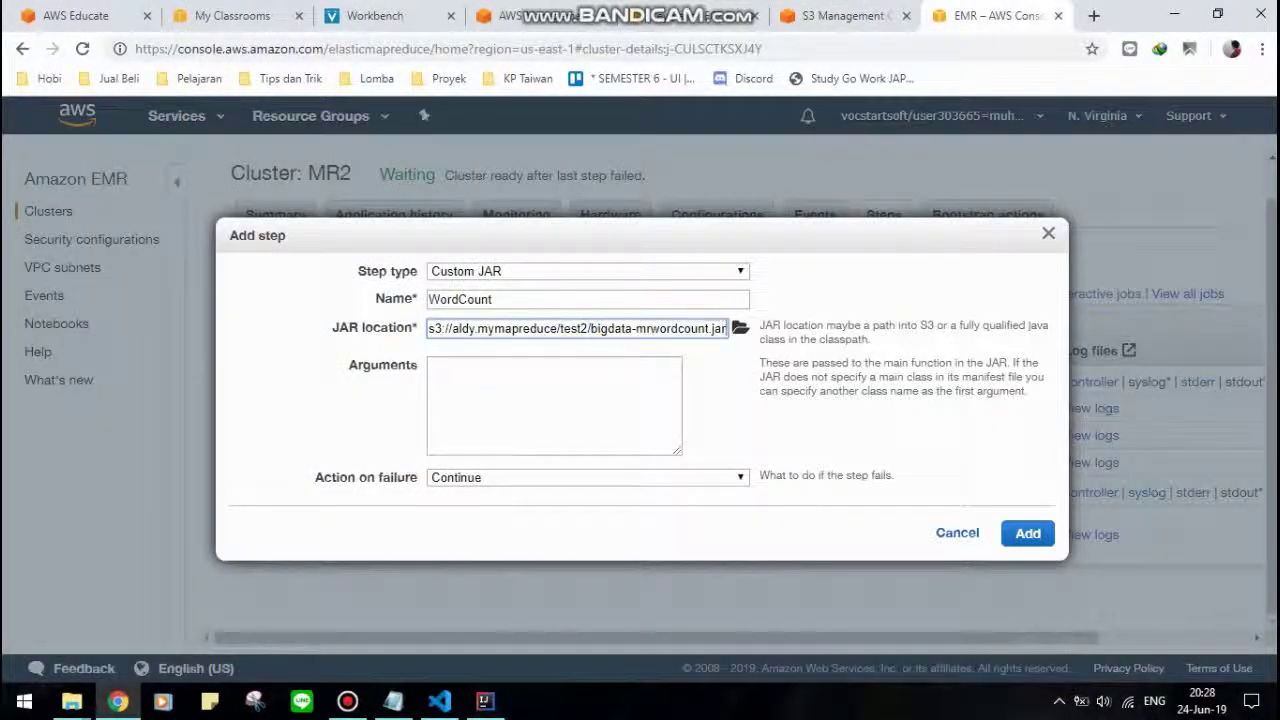
drag(591, 328, 428, 328)
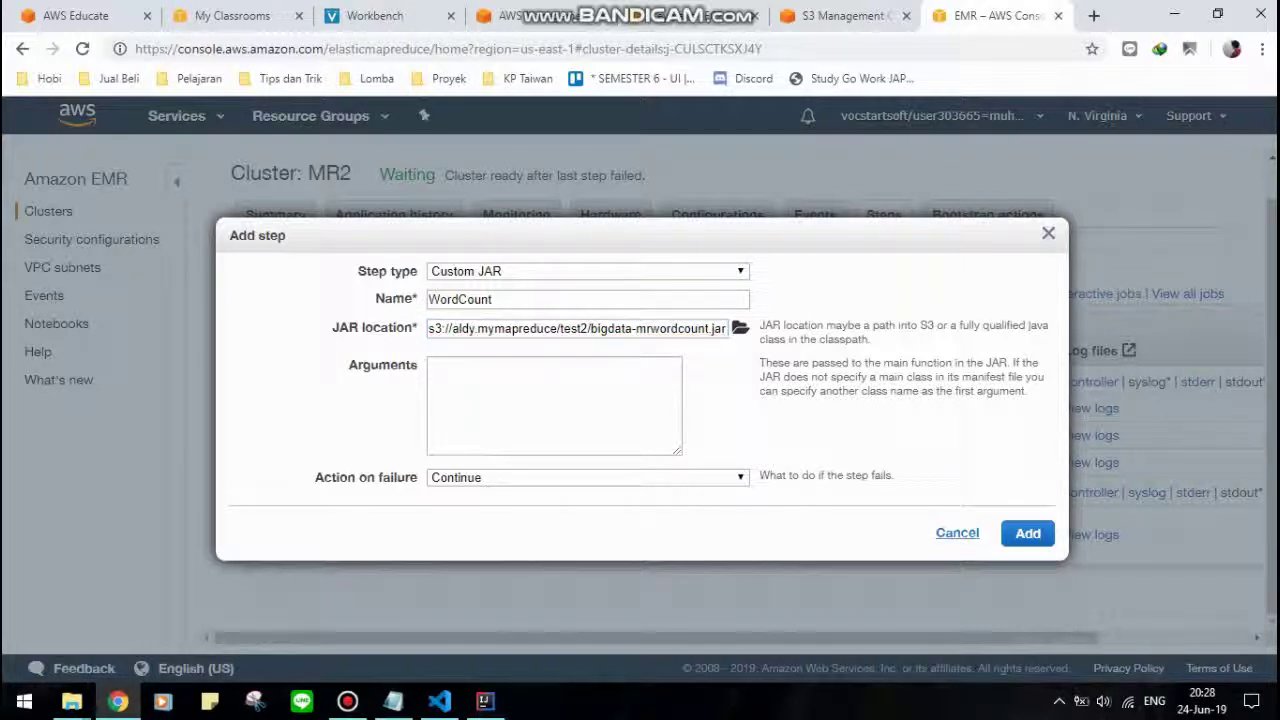
click(432, 367)
text(Hadoop MapReduce with IntelliJ part 1)
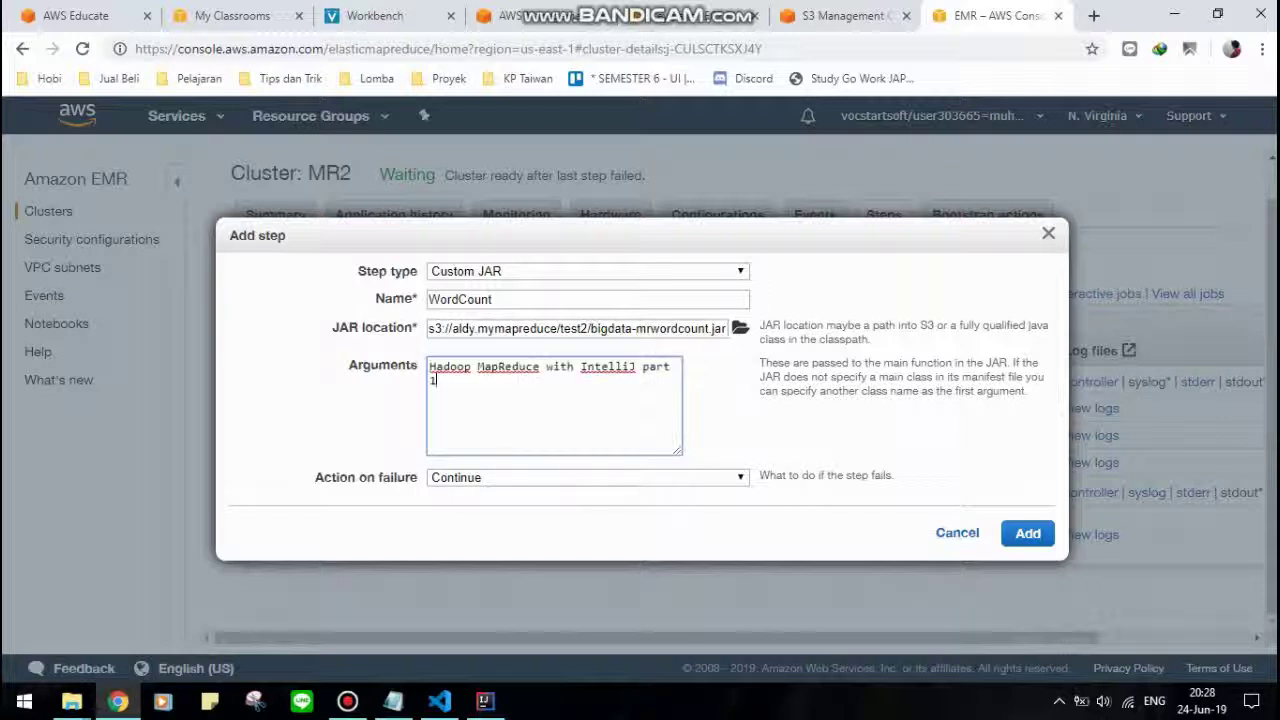
key(ctrl+z)
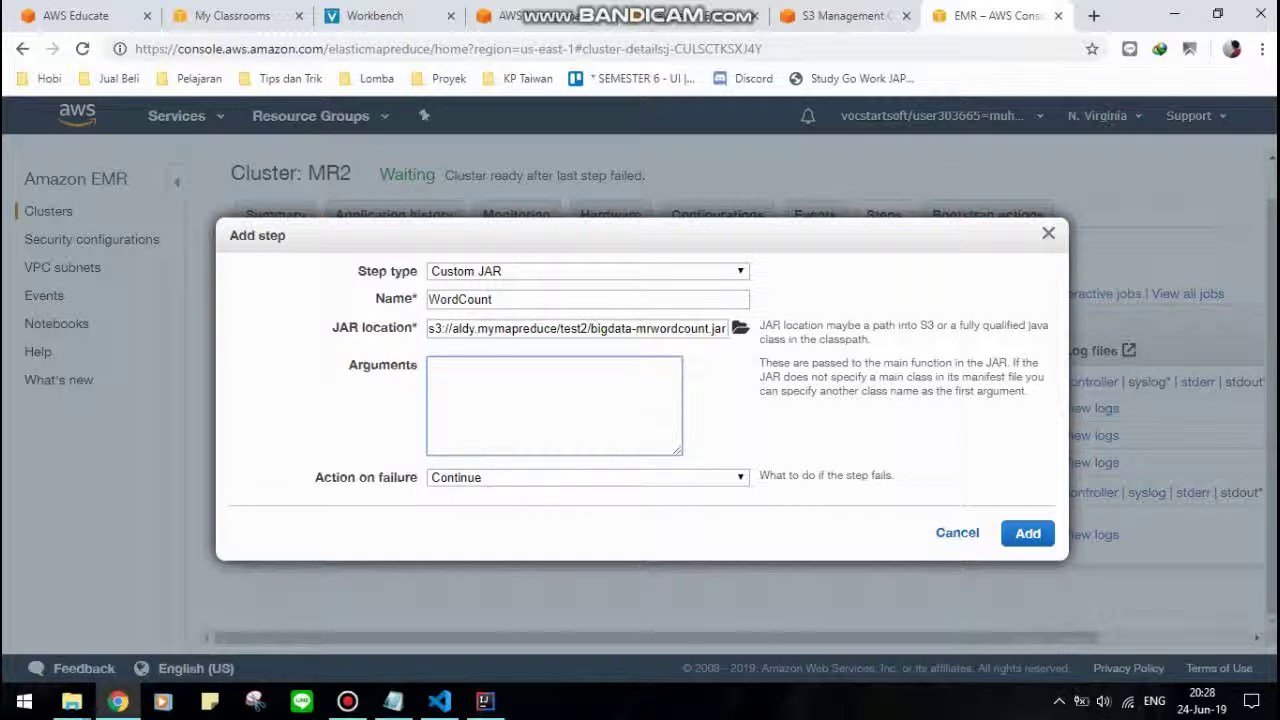
Step: Enter the bucket's S3 paths test2/input/warandpeace.txt and test2/output on separate lines as the step's arguments
drag(428, 328, 590, 328)
key(ctrl+c)
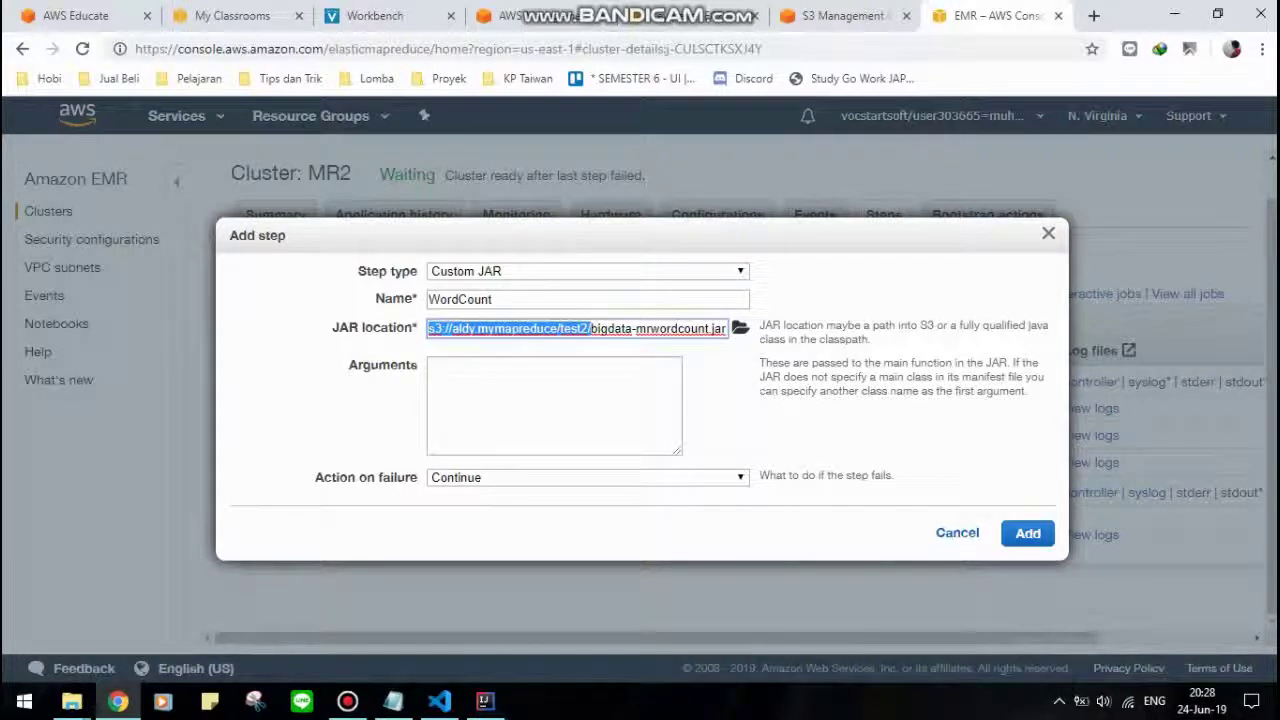
click(432, 367)
key(ctrl+v)
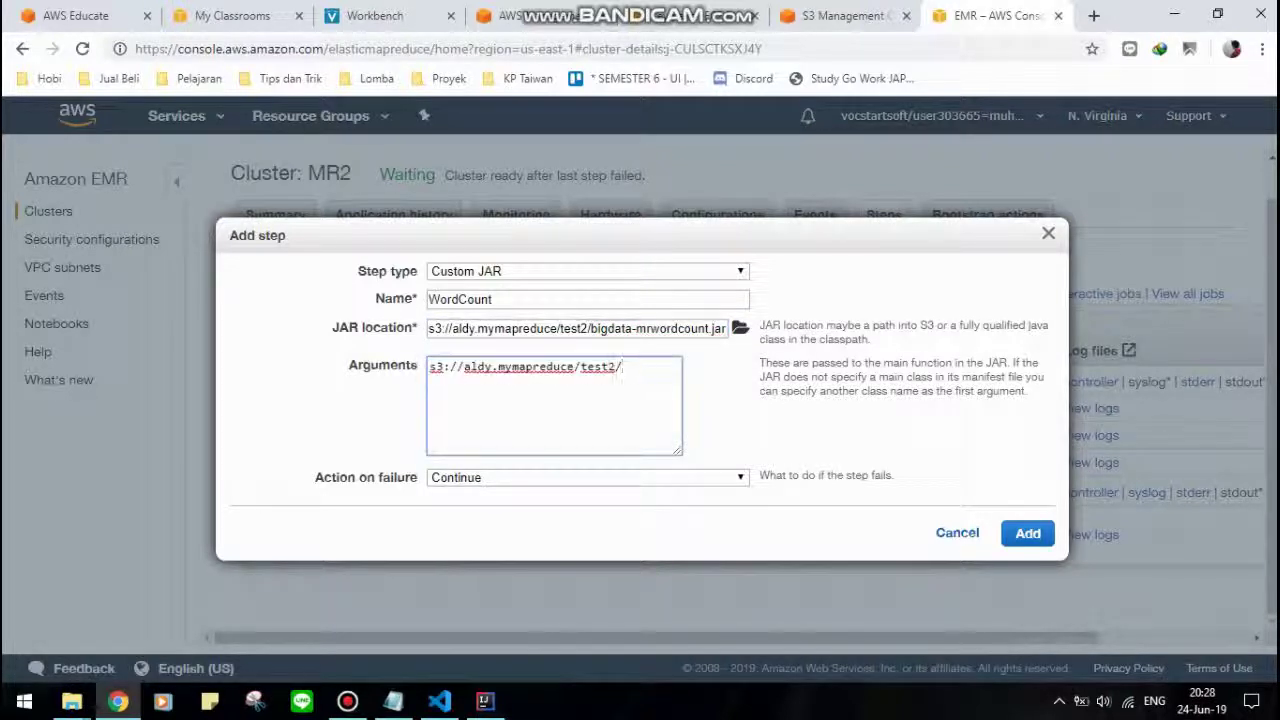
text(input/warandpeace.)
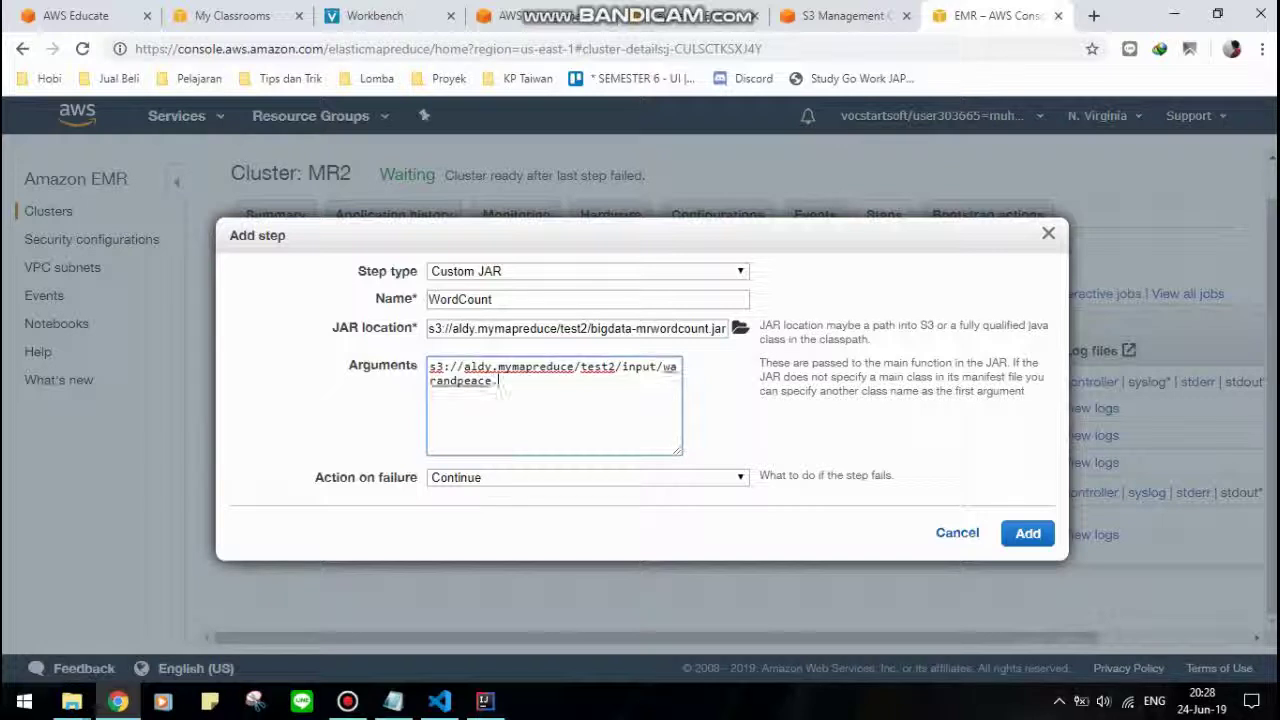
text(txt)
key(ctrl+v)
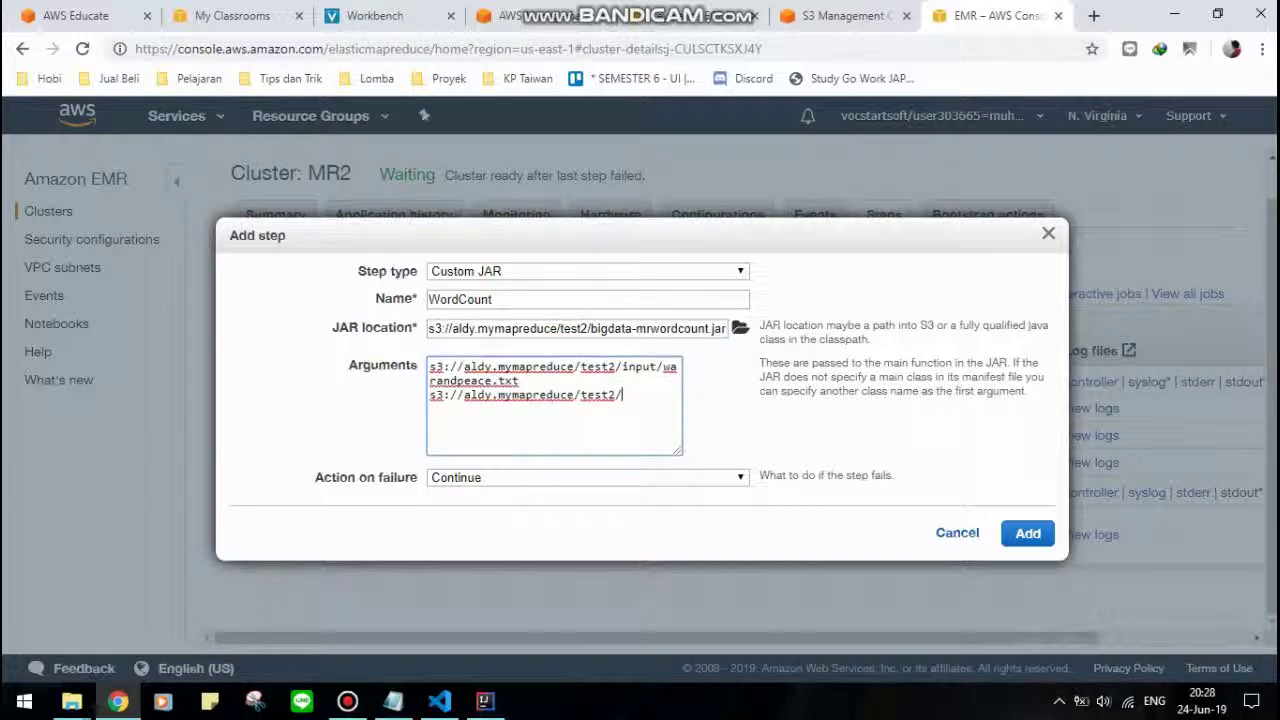
text(oupt)
text(tp)
text(ut)
Step: Check the existing output folders of test2 in S3, complete the output argument as output11 and add the step to the cluster
click(845, 15)
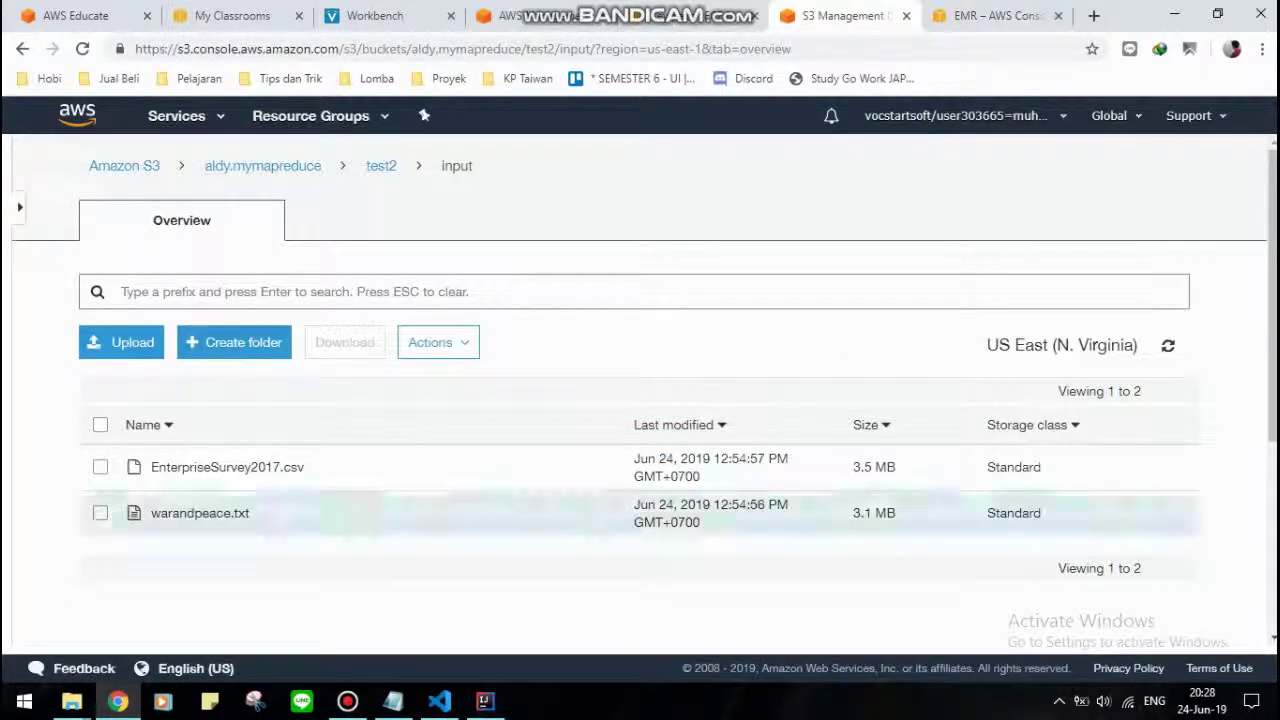
click(22, 48)
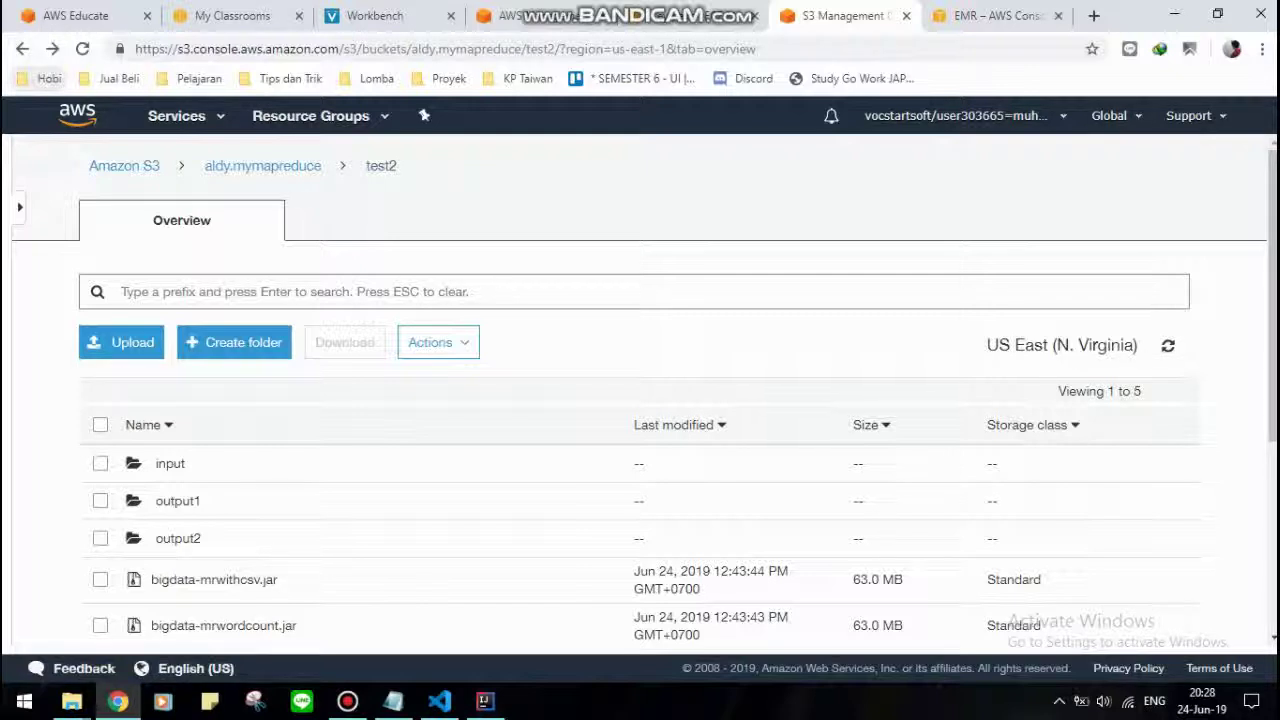
scroll(640, 470, down, 1)
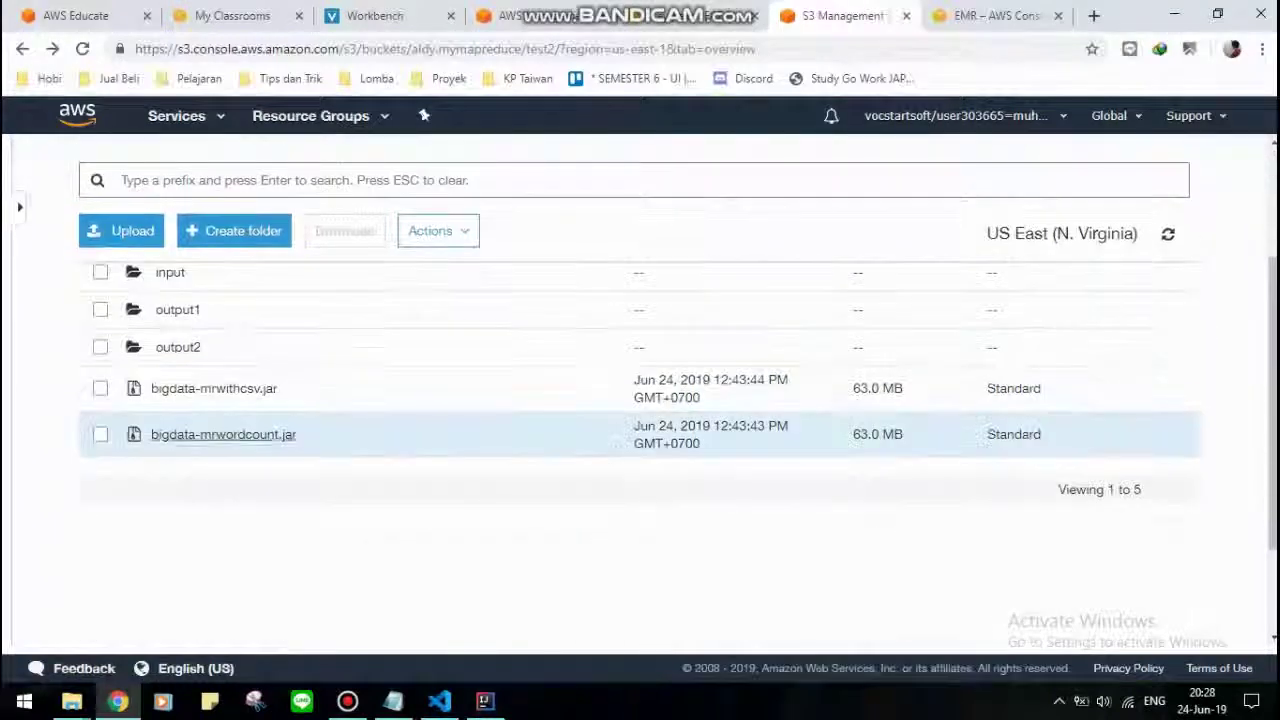
scroll(640, 470, up, 1)
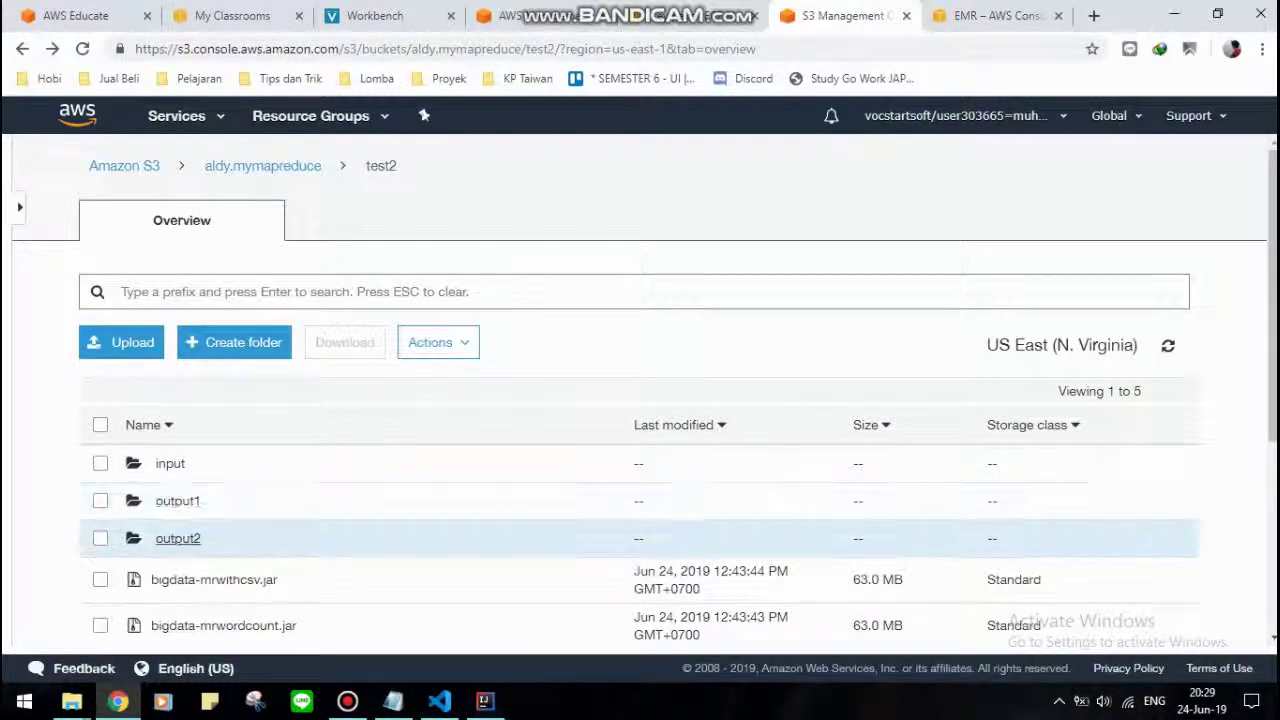
click(990, 15)
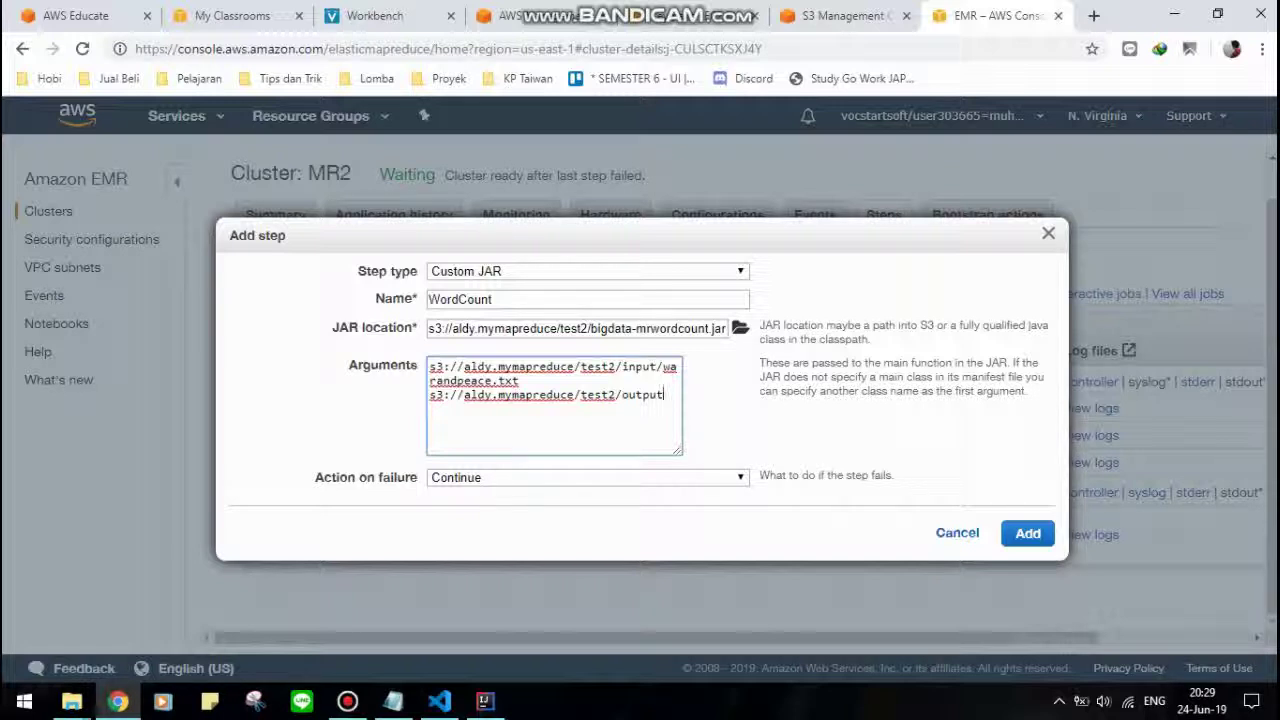
text(11)
click(1027, 533)
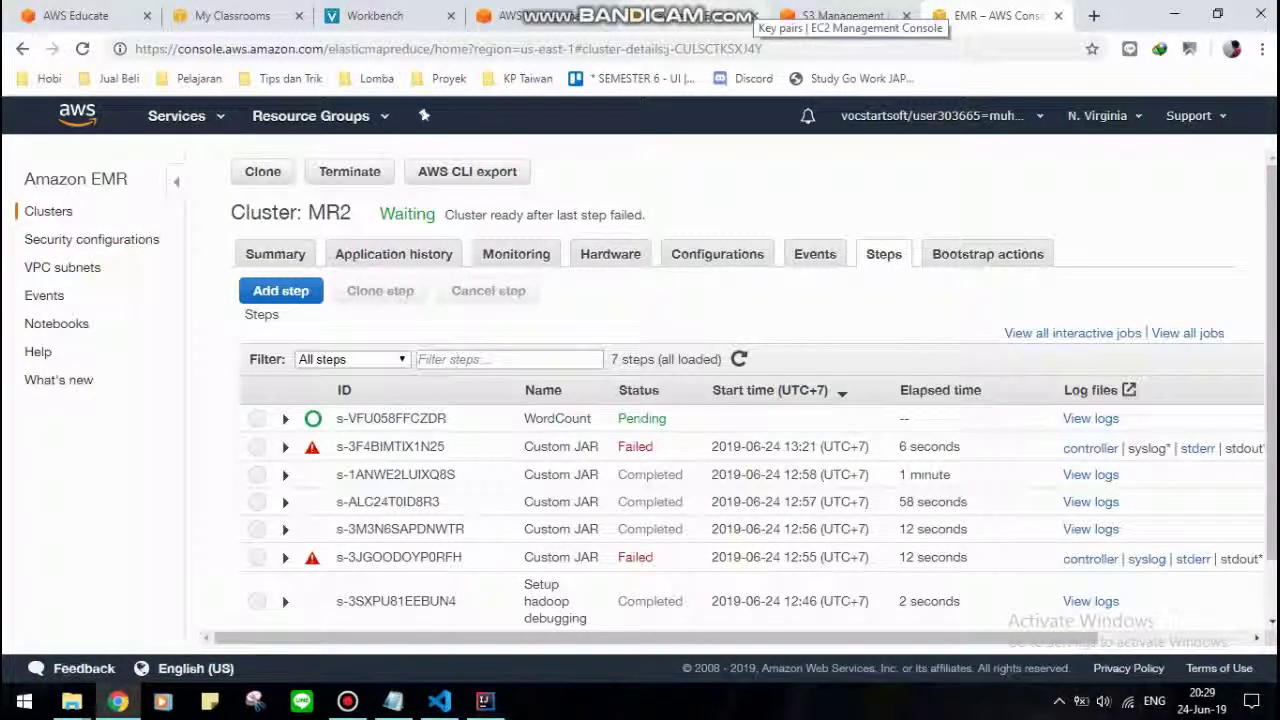
scroll(750, 420, down, 1)
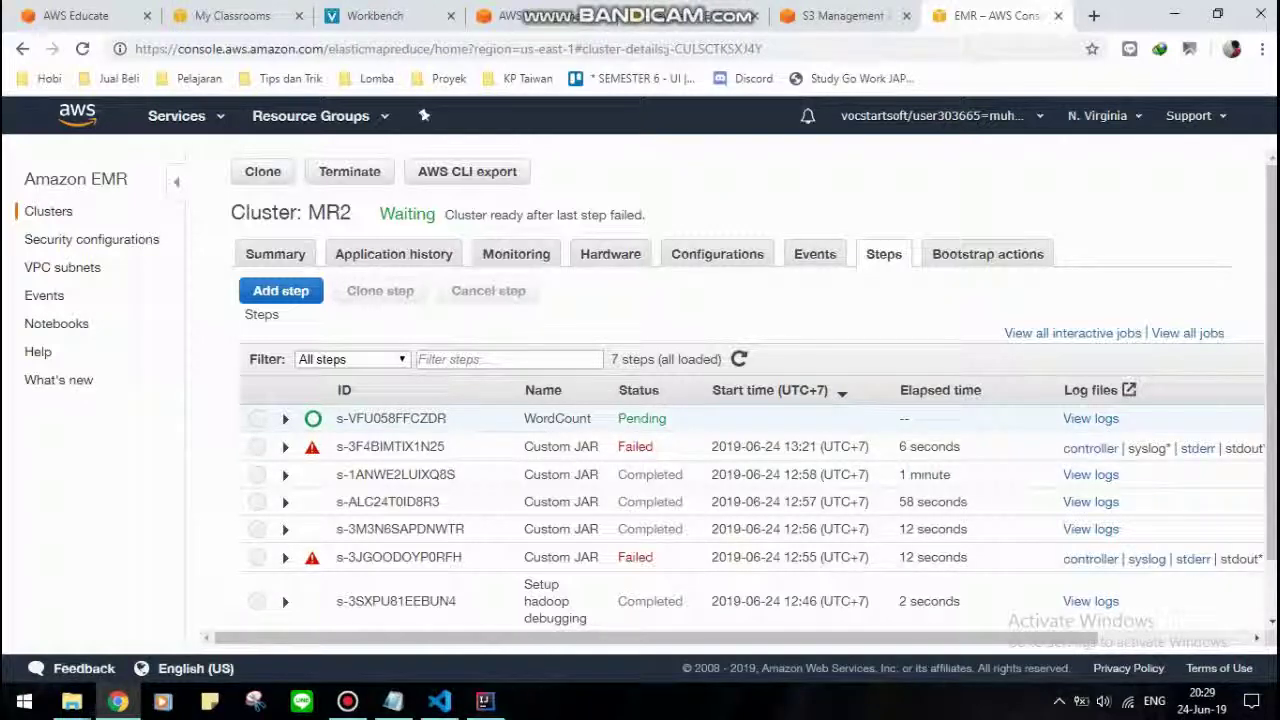
scroll(750, 450, down, 2)
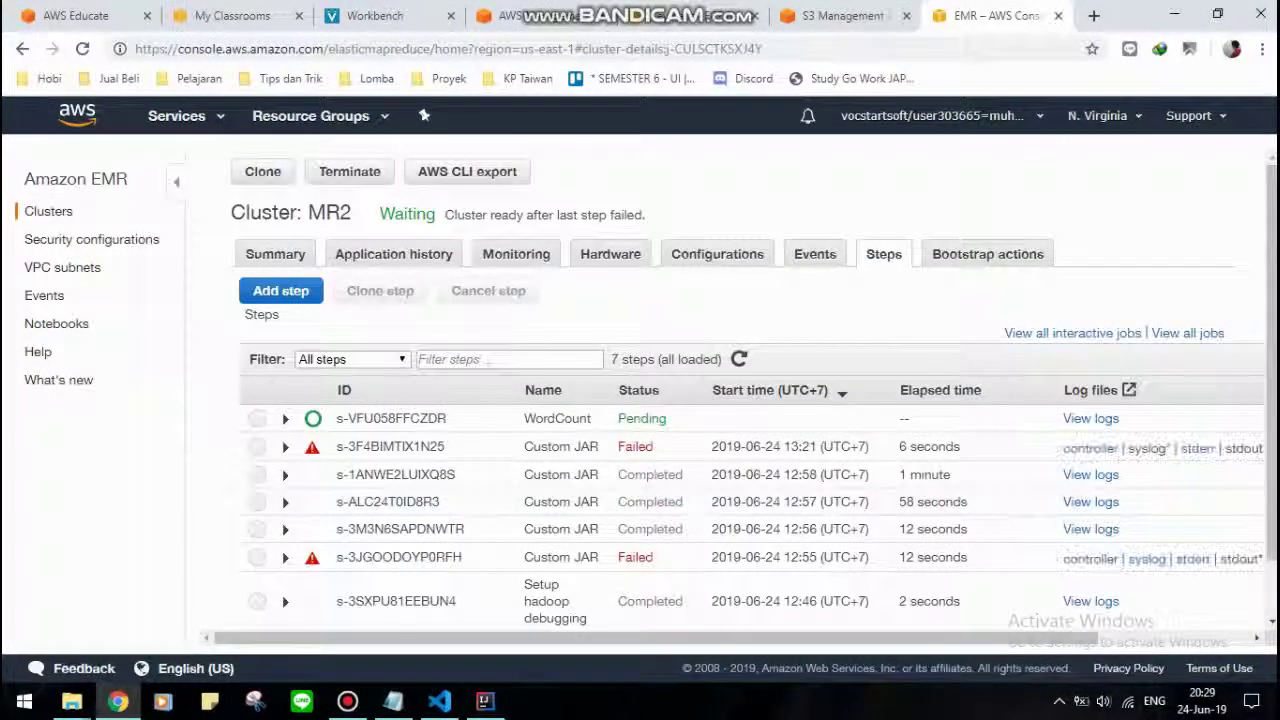
Step: Switch to IntelliJ IDEA and close the run configurations without changes
mouse_move(484, 700)
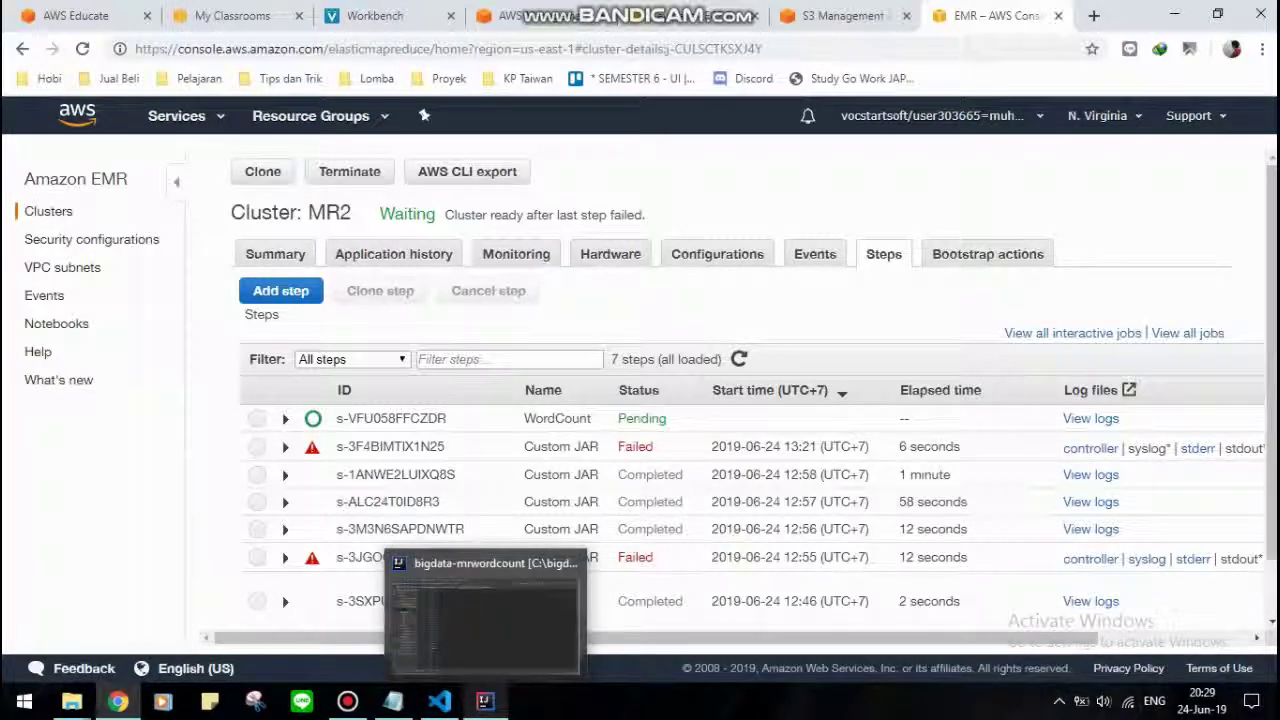
click(485, 700)
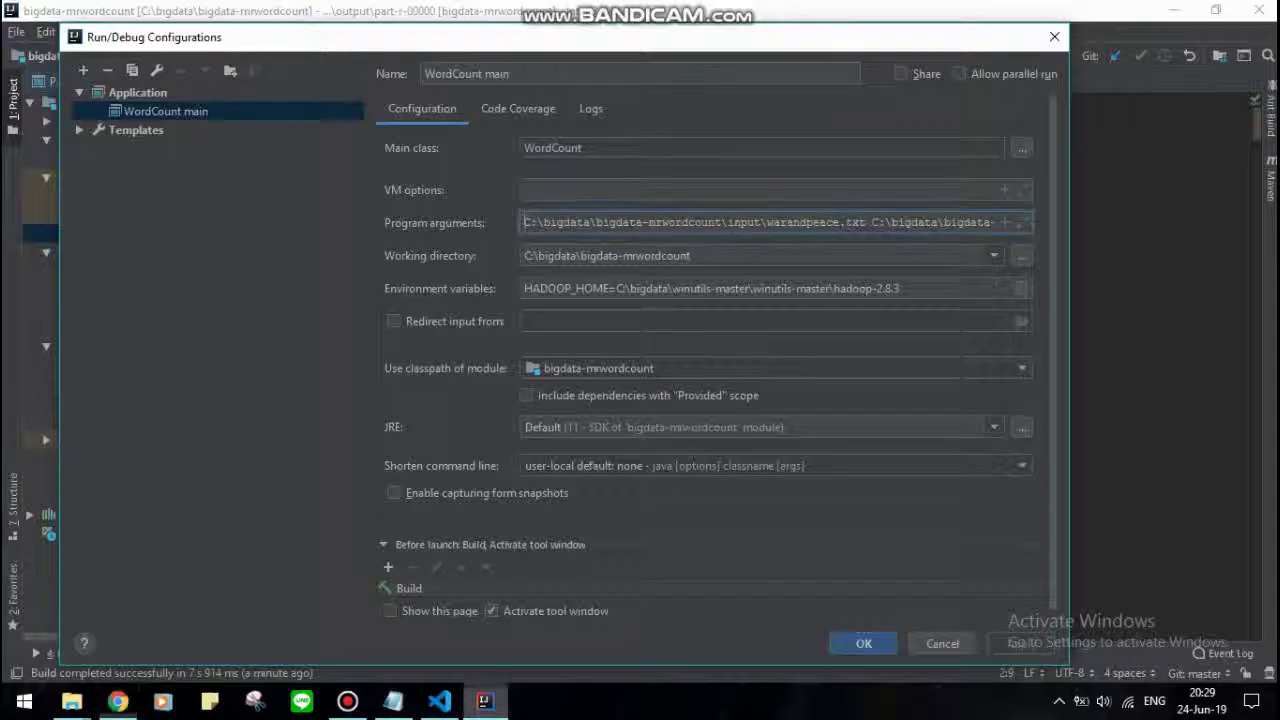
click(1054, 37)
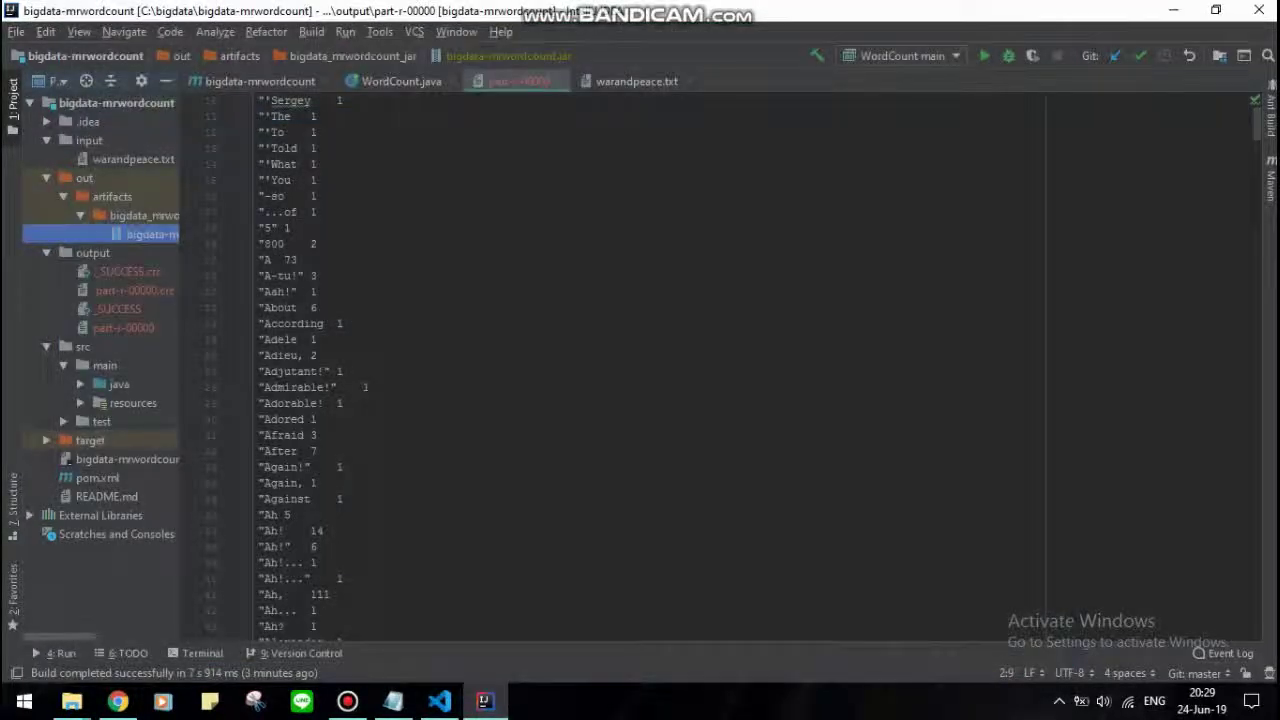
Step: Review the header and imports of WordCount.java and the Maven dependencies and build settings in pom.xml
click(401, 81)
scroll(641, 325, up, 10)
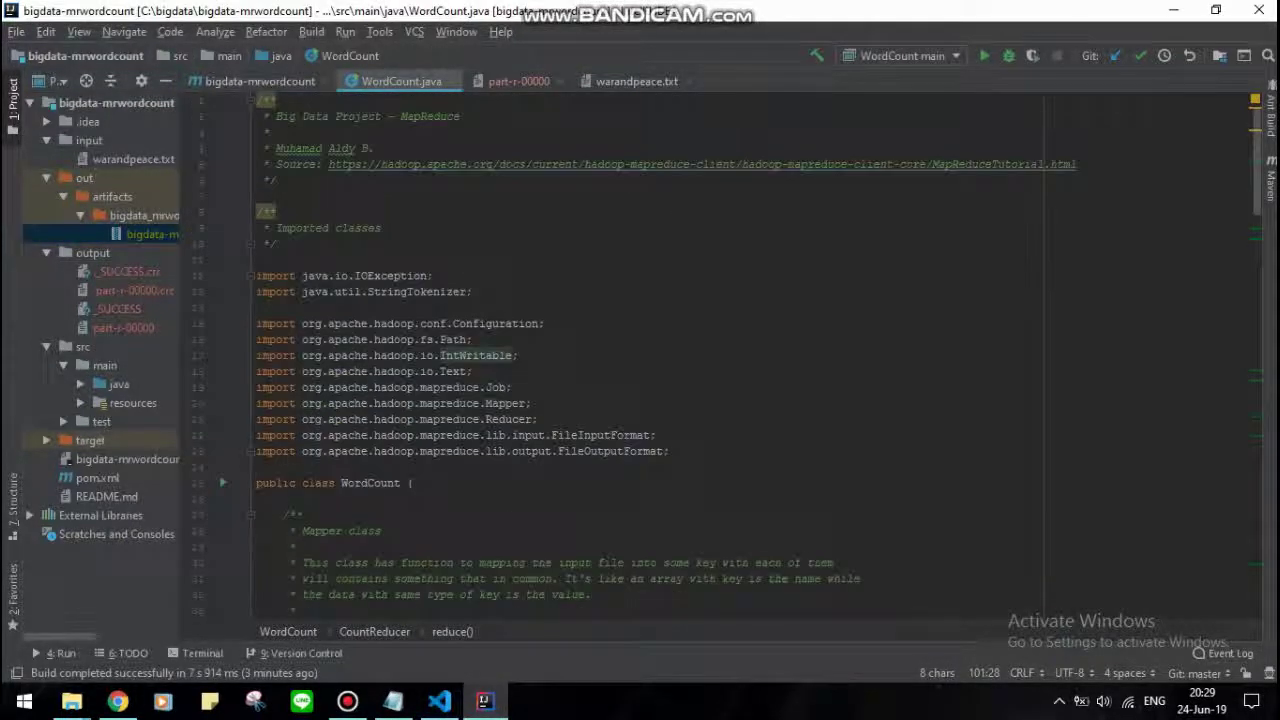
double_click(97, 477)
scroll(455, 355, down, 1)
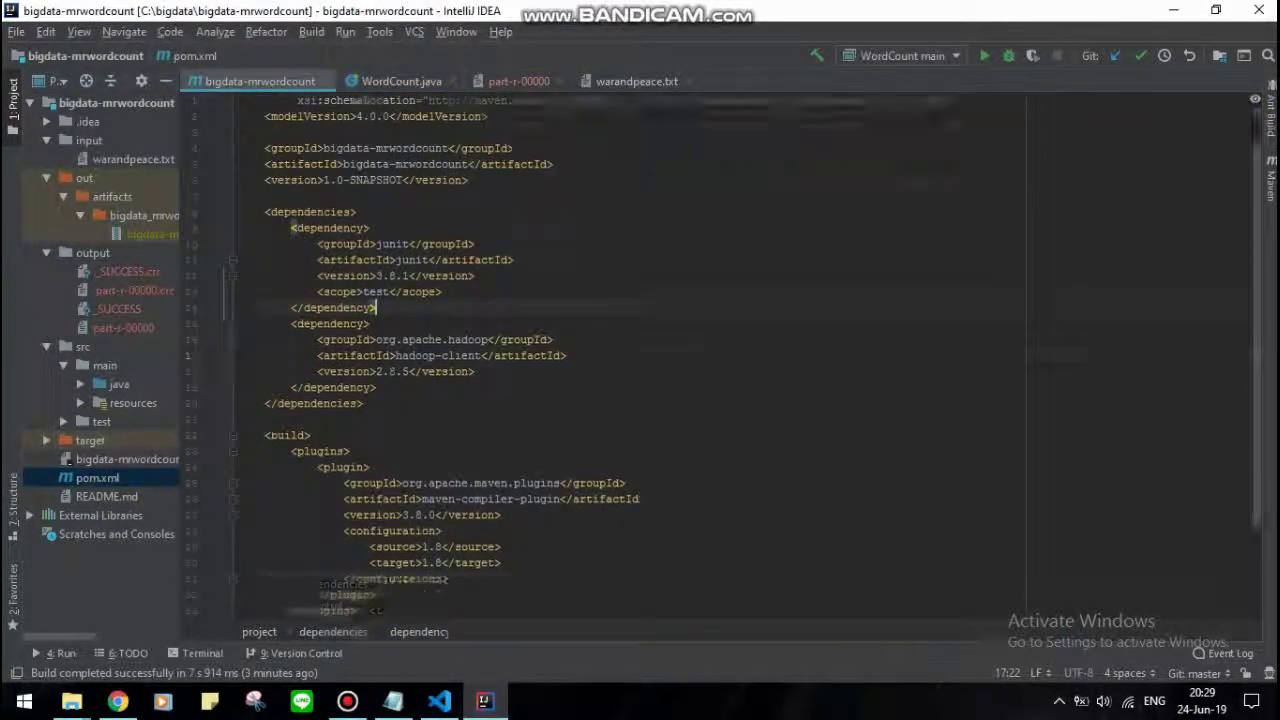
Step: Examine the dependencies and build plugin sections of pom.xml, highlighting each block
scroll(455, 355, up, 1)
drag(264, 259, 352, 499)
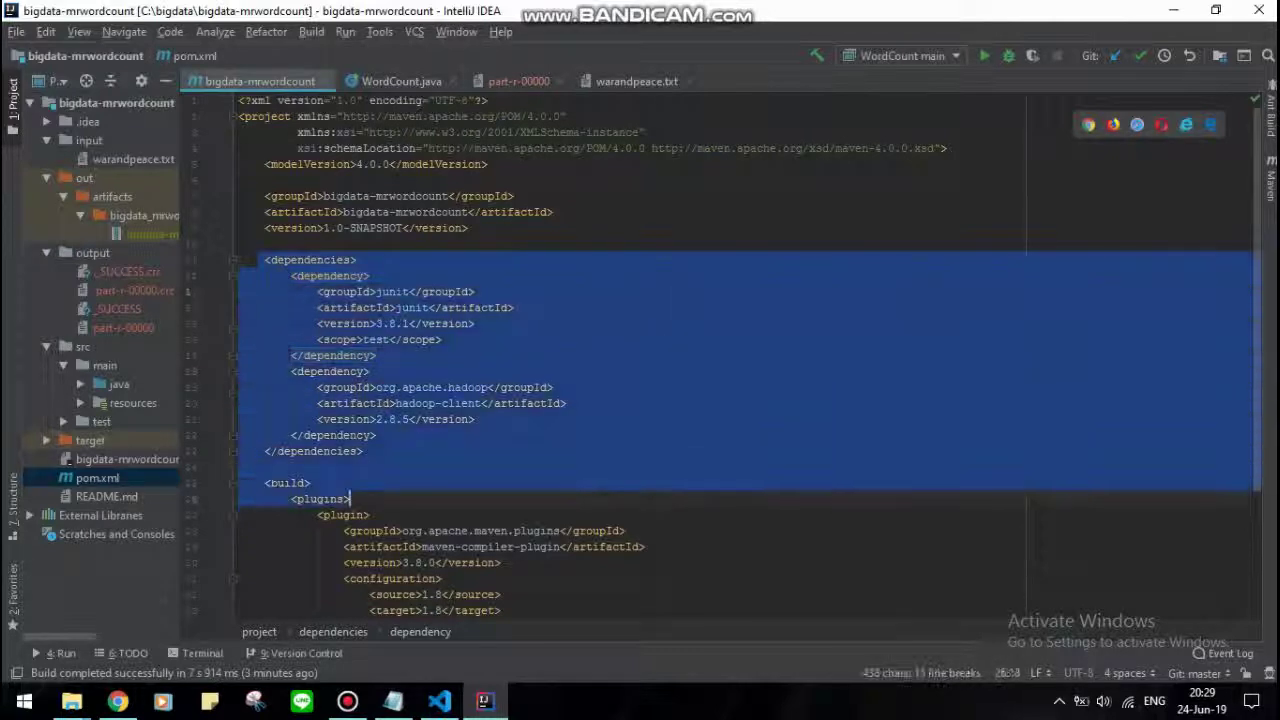
scroll(352, 499, down, 4)
click(317, 340)
drag(264, 309, 317, 500)
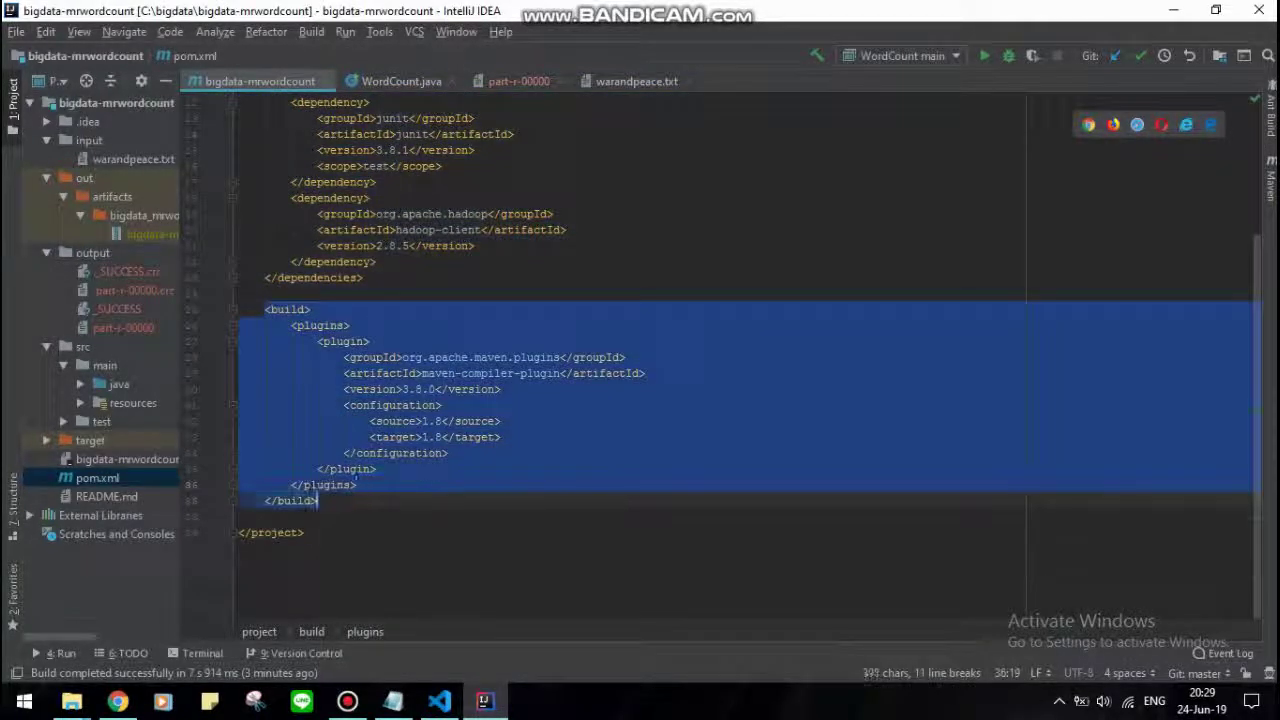
click(501, 437)
scroll(501, 437, up, 4)
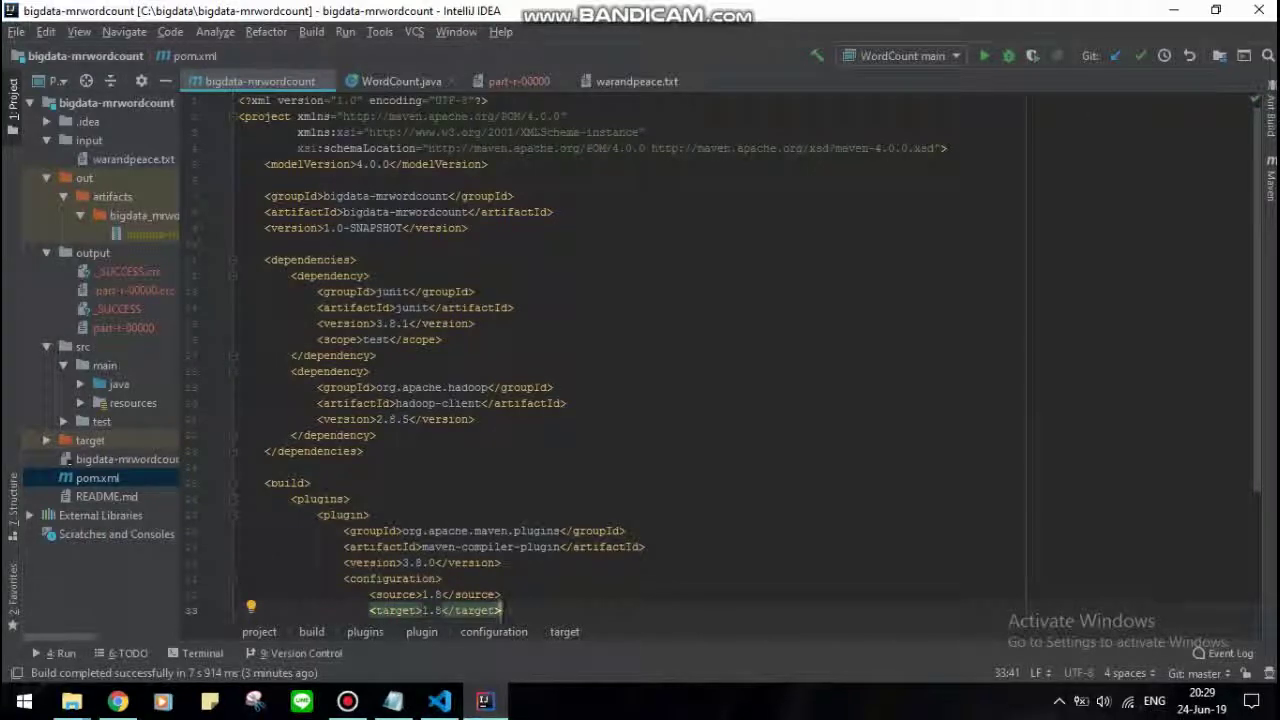
Step: Review WordCount.java through to the main method, then back over the CountReducer and TextMapper classes
key(alt+Right)
scroll(640, 360, down, 15)
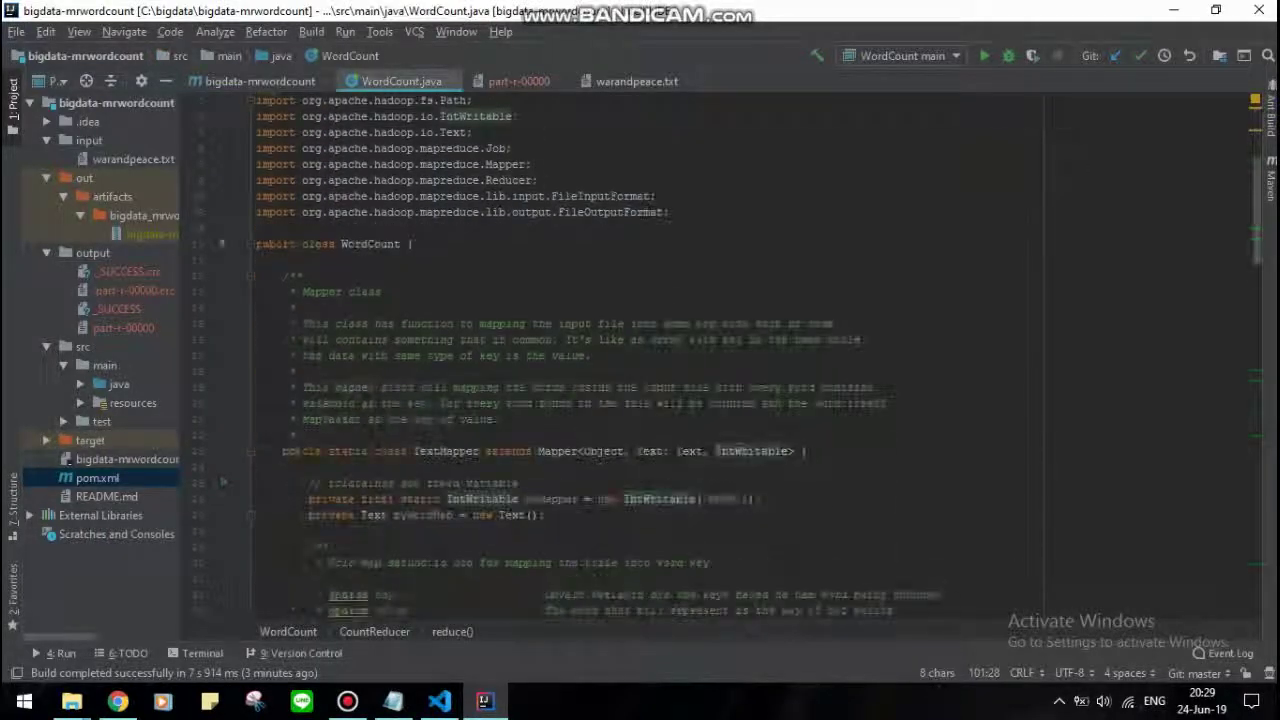
scroll(640, 360, down, 19)
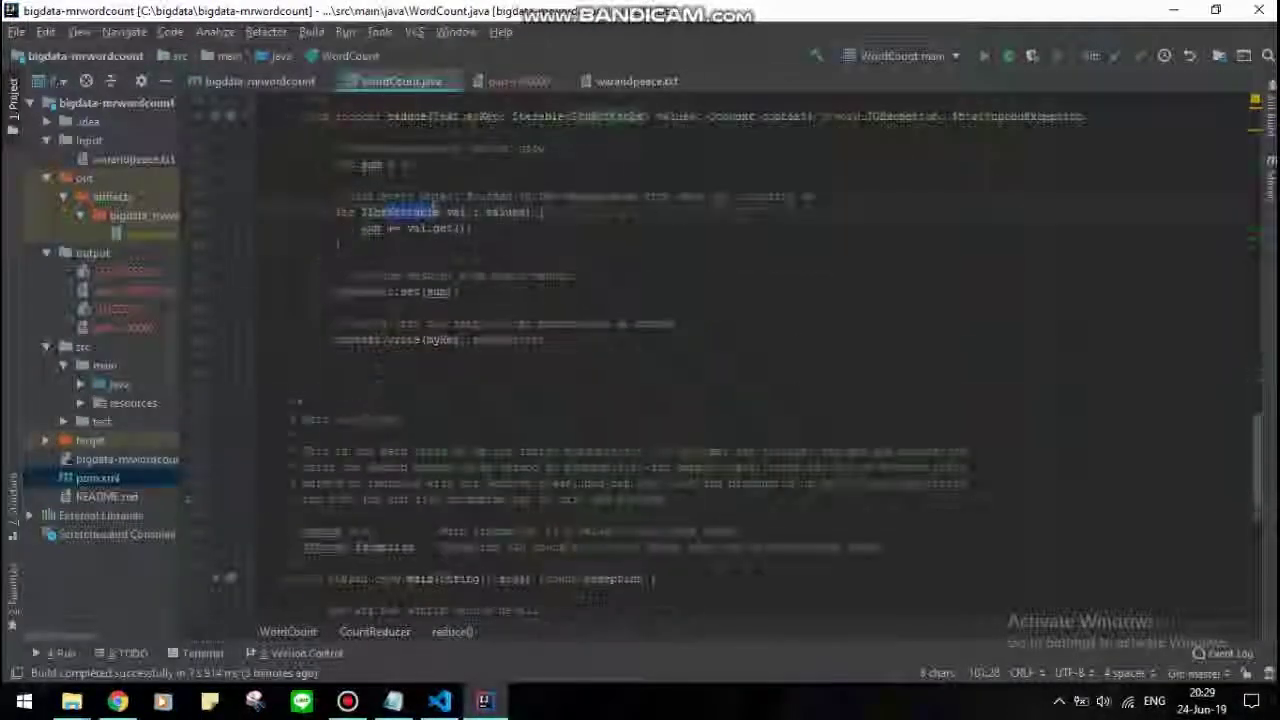
scroll(650, 370, down, 5)
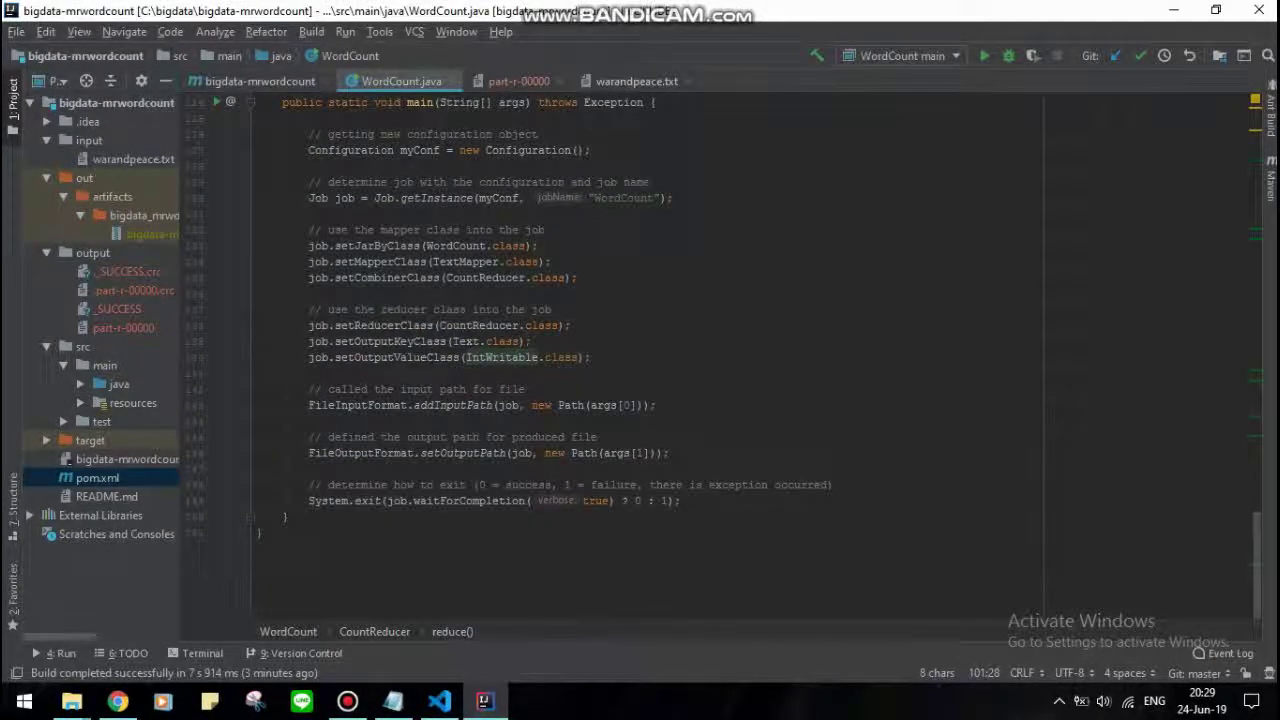
scroll(650, 370, up, 6)
scroll(650, 370, up, 14)
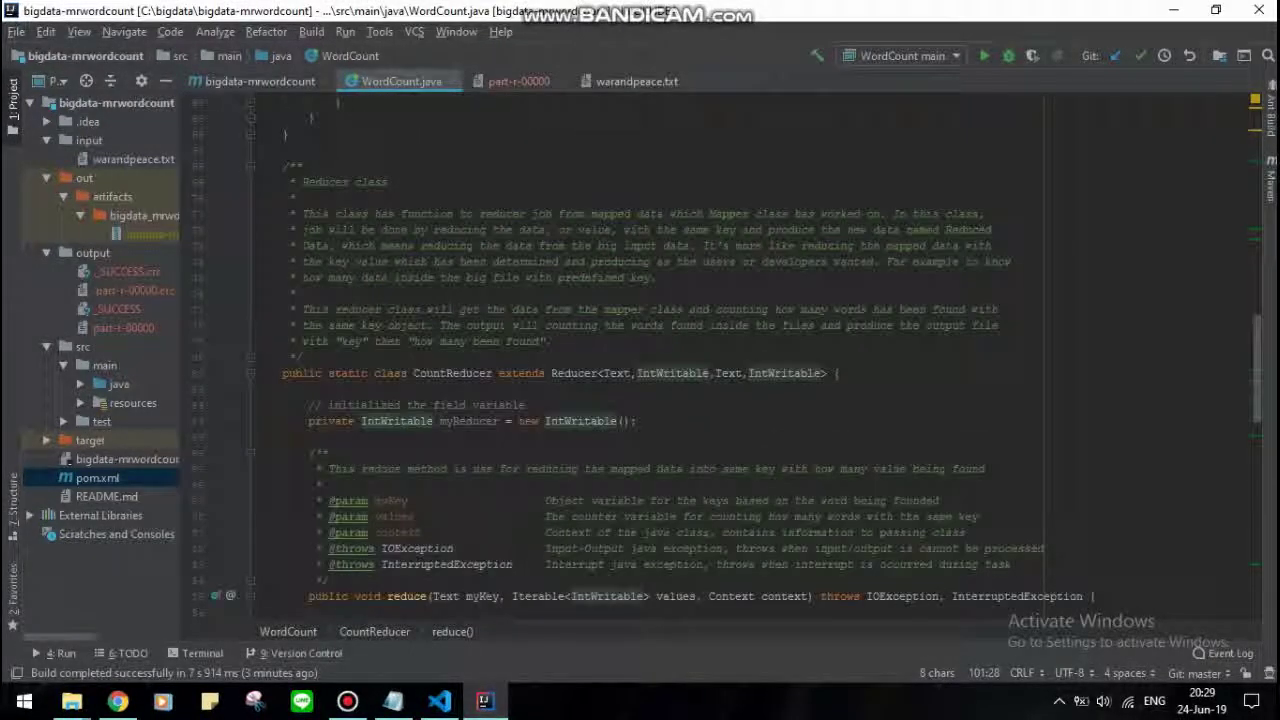
scroll(650, 370, up, 11)
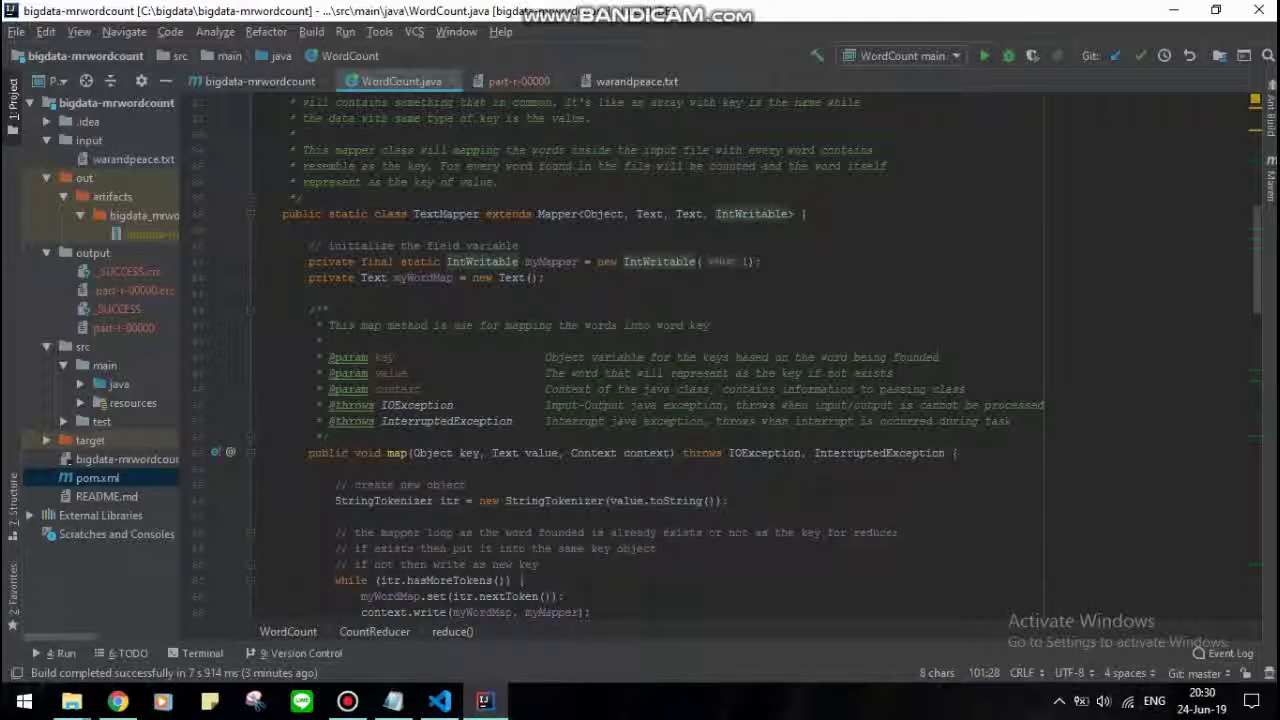
Step: Compare the input text in warandpeace.txt with the word counts in the part-r-00000 output file
click(636, 81)
scroll(650, 380, down, 4)
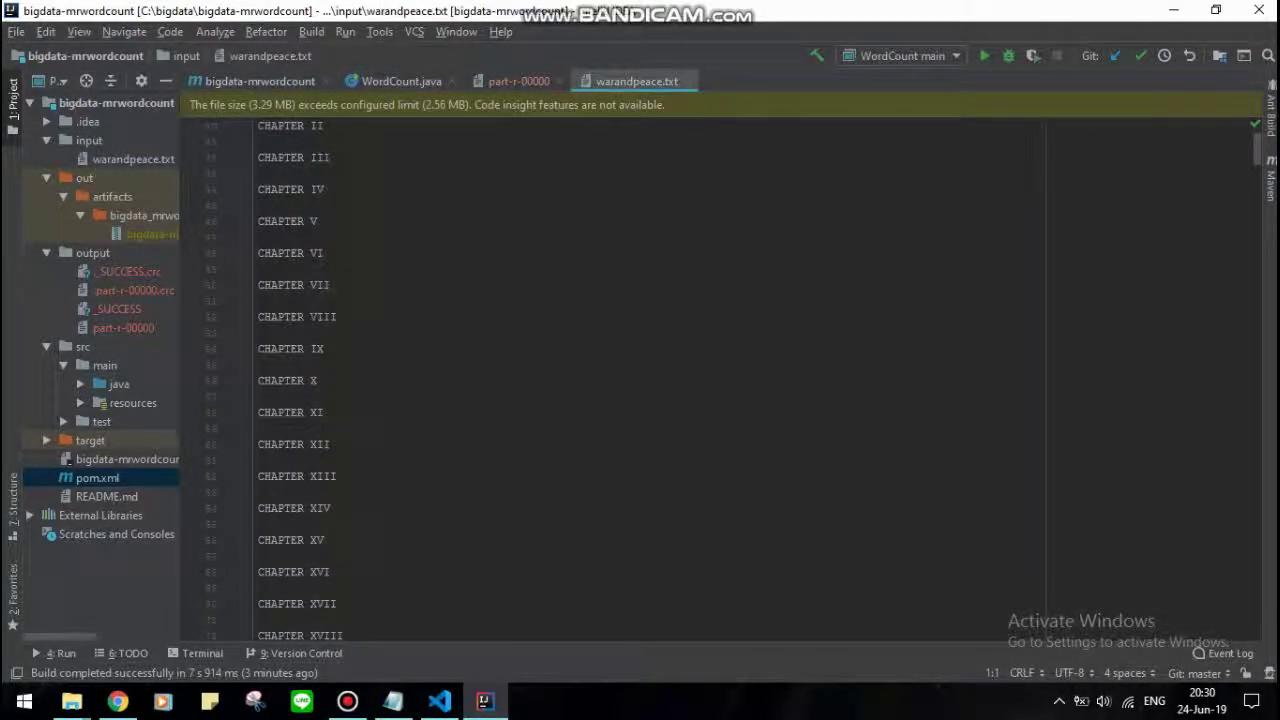
click(401, 81)
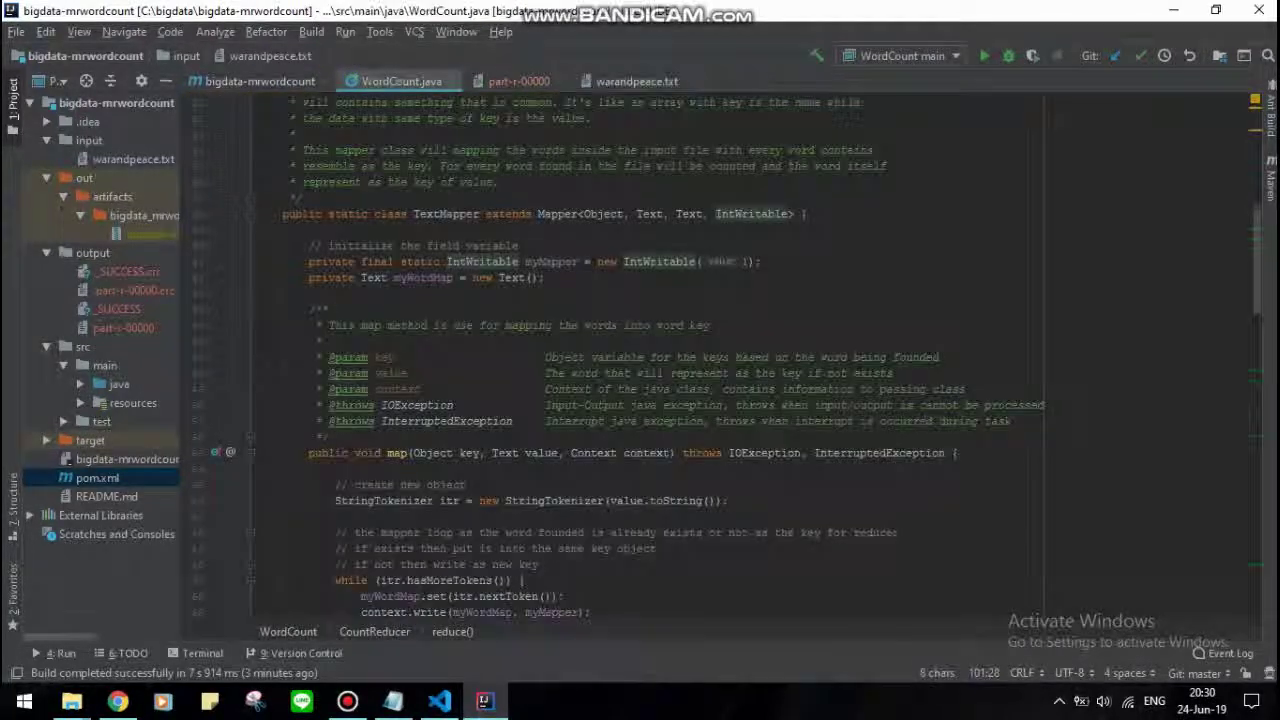
click(518, 81)
scroll(650, 370, down, 15)
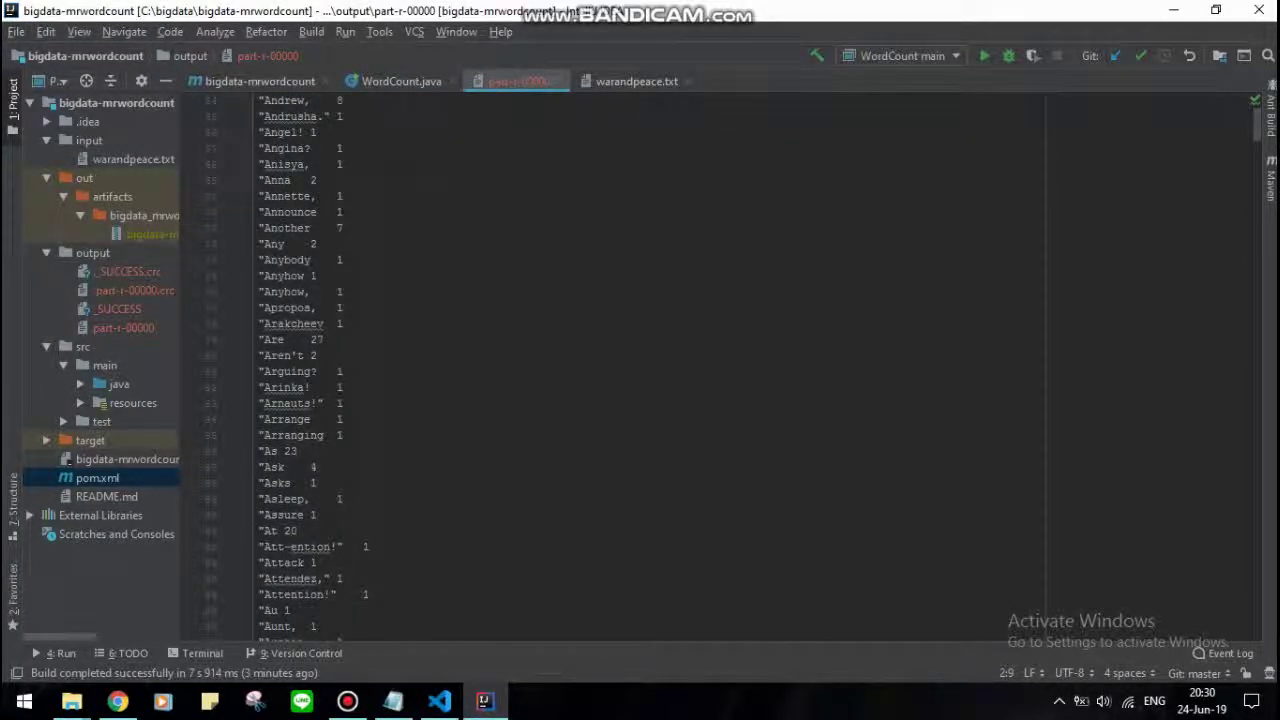
Step: Show warandpeace.txt in File Explorer and open the project's output folder to check the input and output file sizes
click(121, 159)
right_click(121, 159)
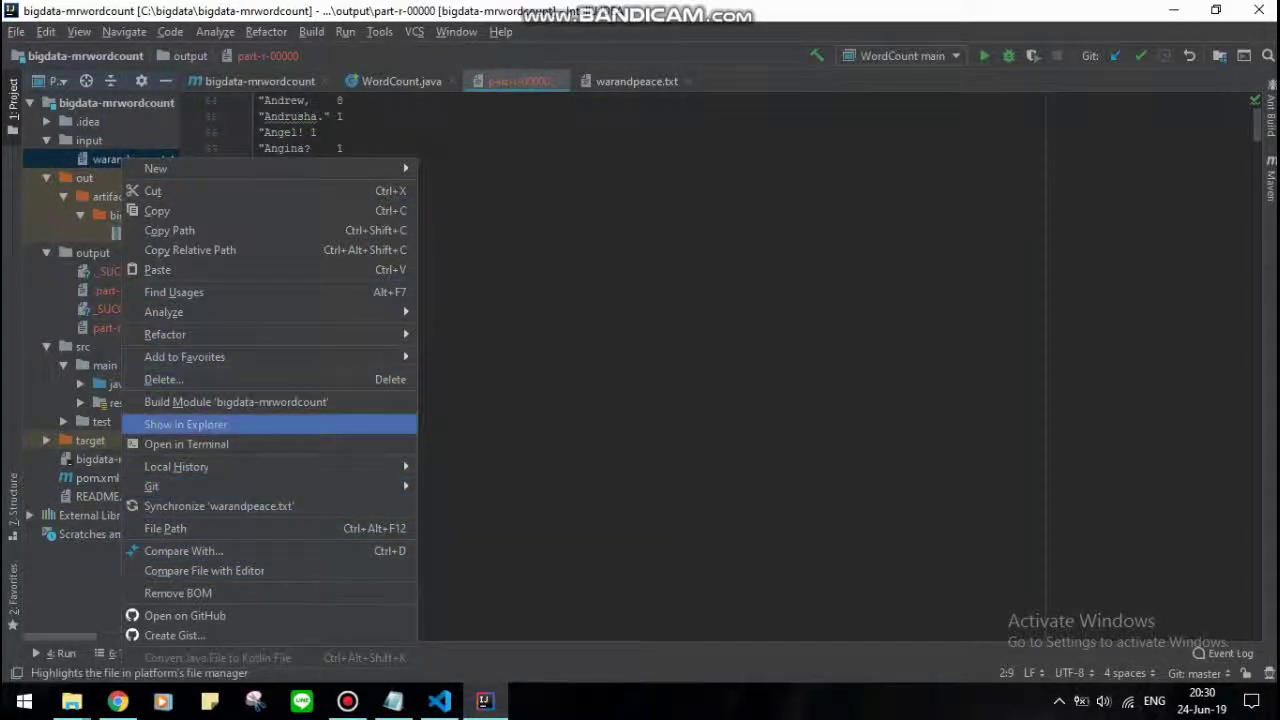
click(186, 424)
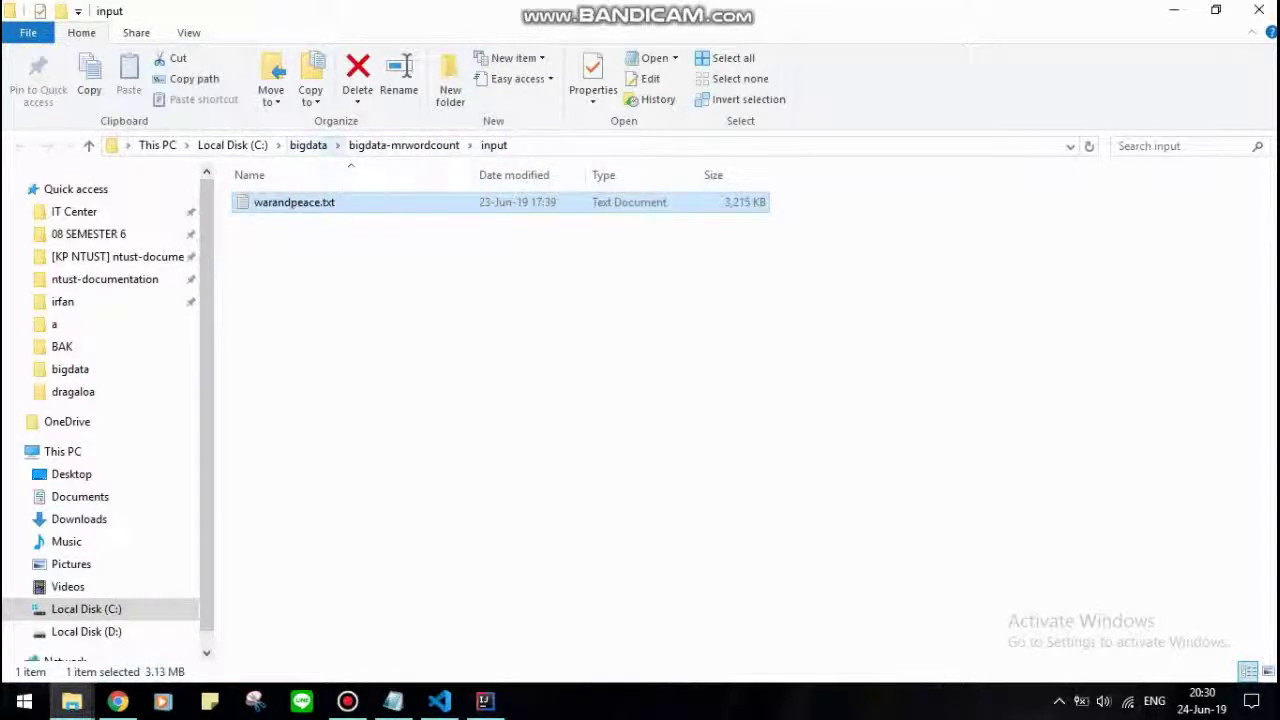
click(403, 145)
double_click(275, 280)
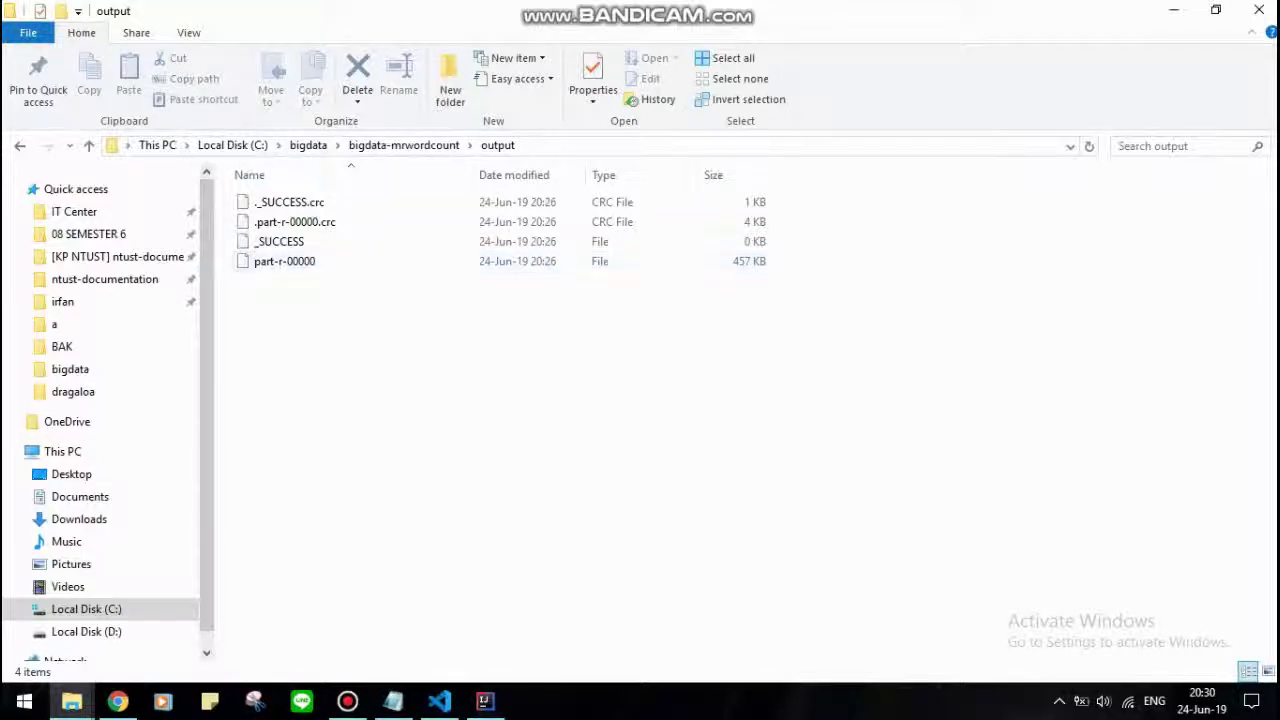
key(super)
text(al)
key(Return)
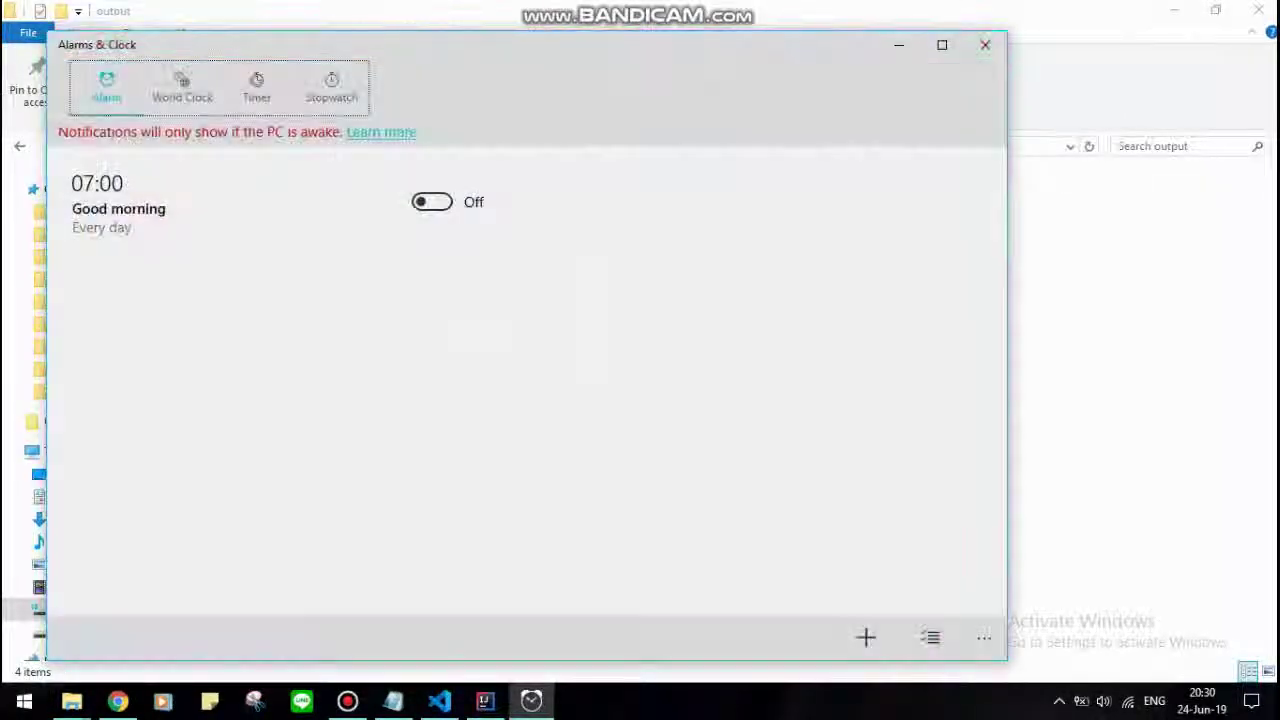
click(985, 44)
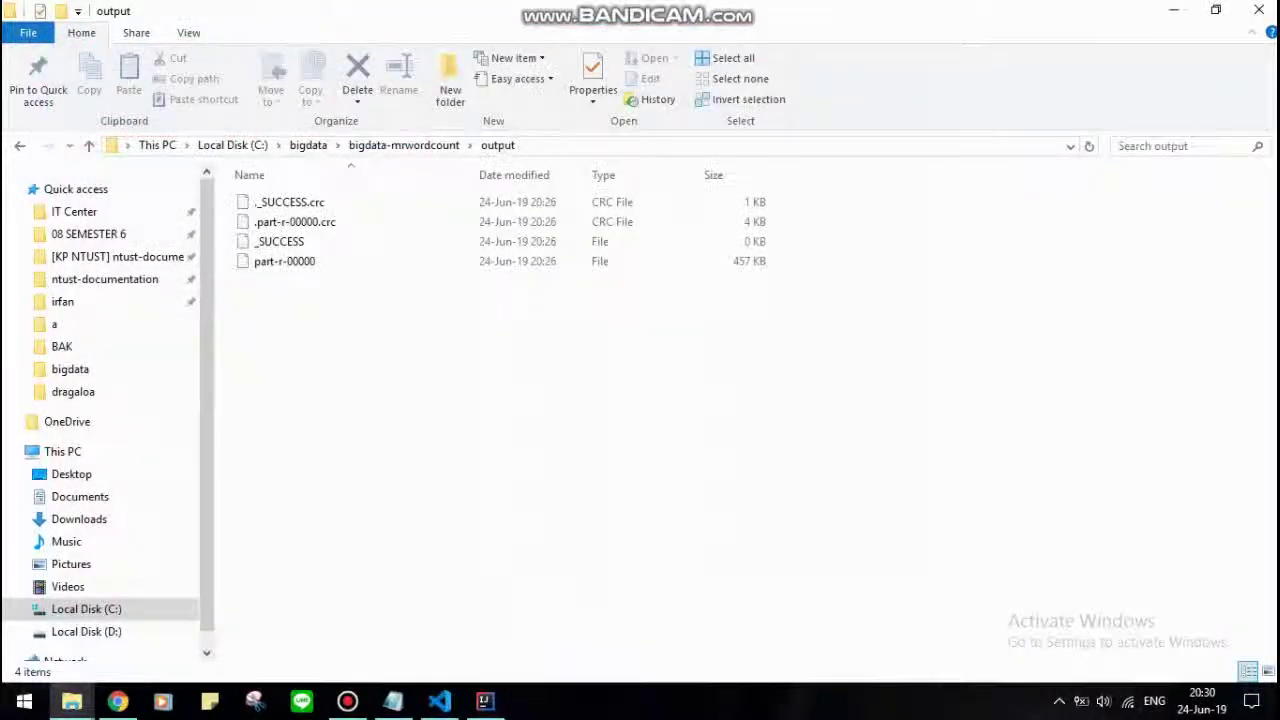
Step: Return to the project's input folder to view the size of warandpeace.txt
key(alt+Left)
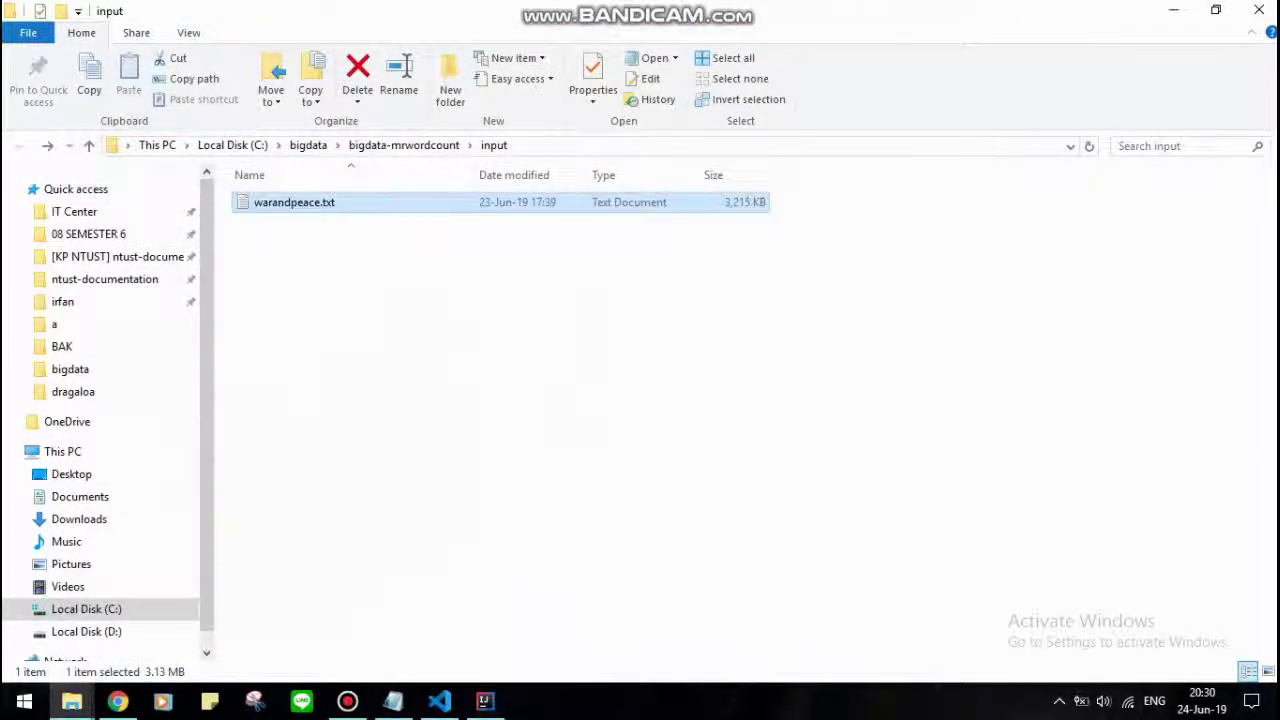
key(super)
text(cal)
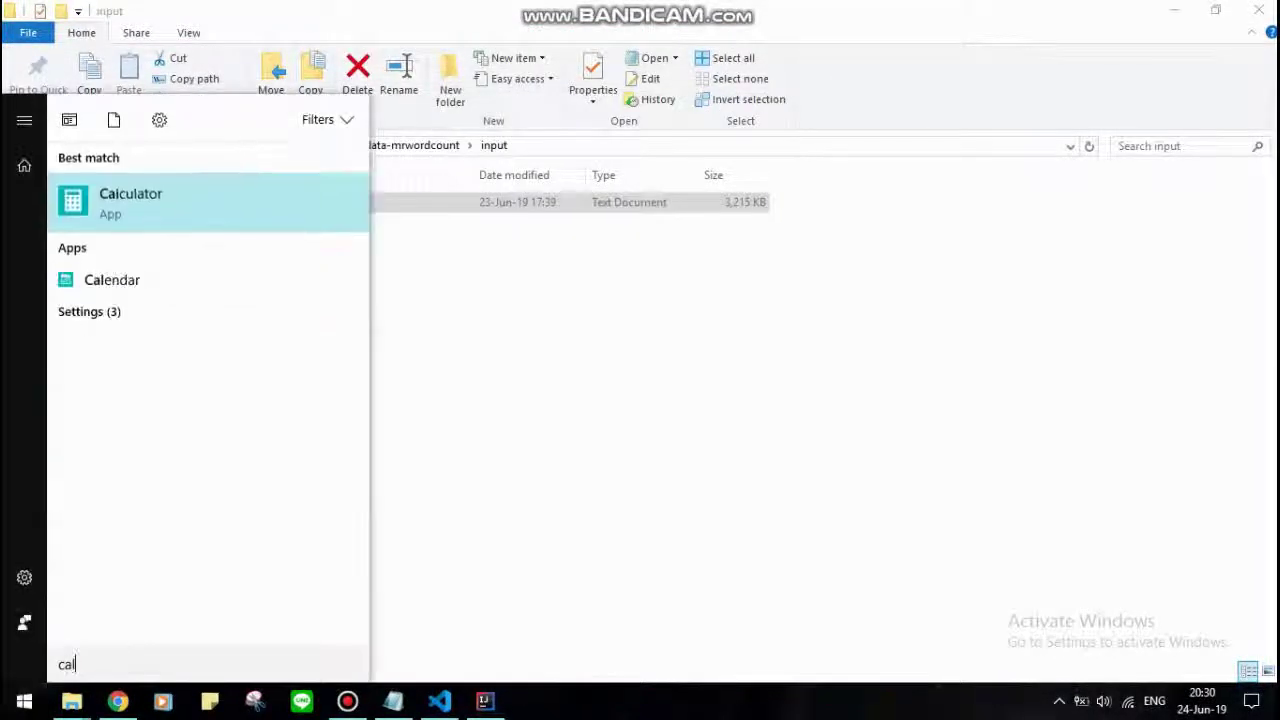
text(e)
key(Return)
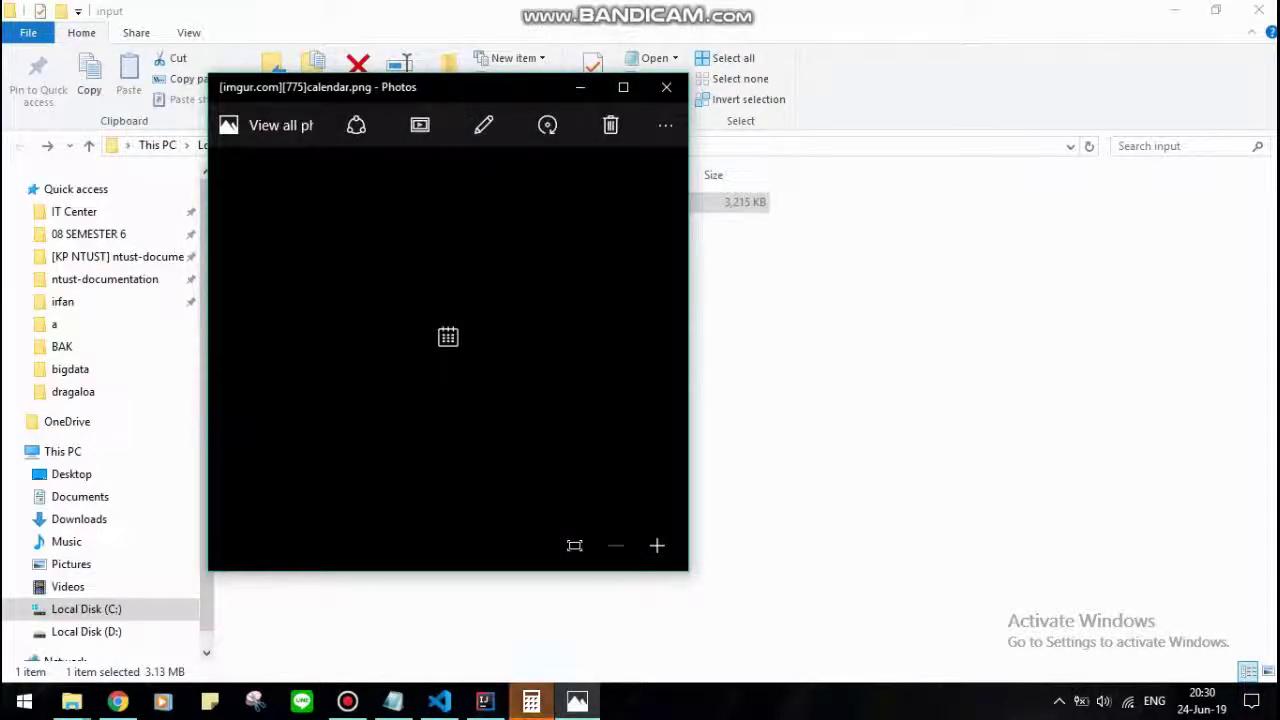
key(alt+F4)
Step: Open Calculator, divide 3000 by 400 to estimate the input-to-output size ratio, and close it
key(super)
text(cal)
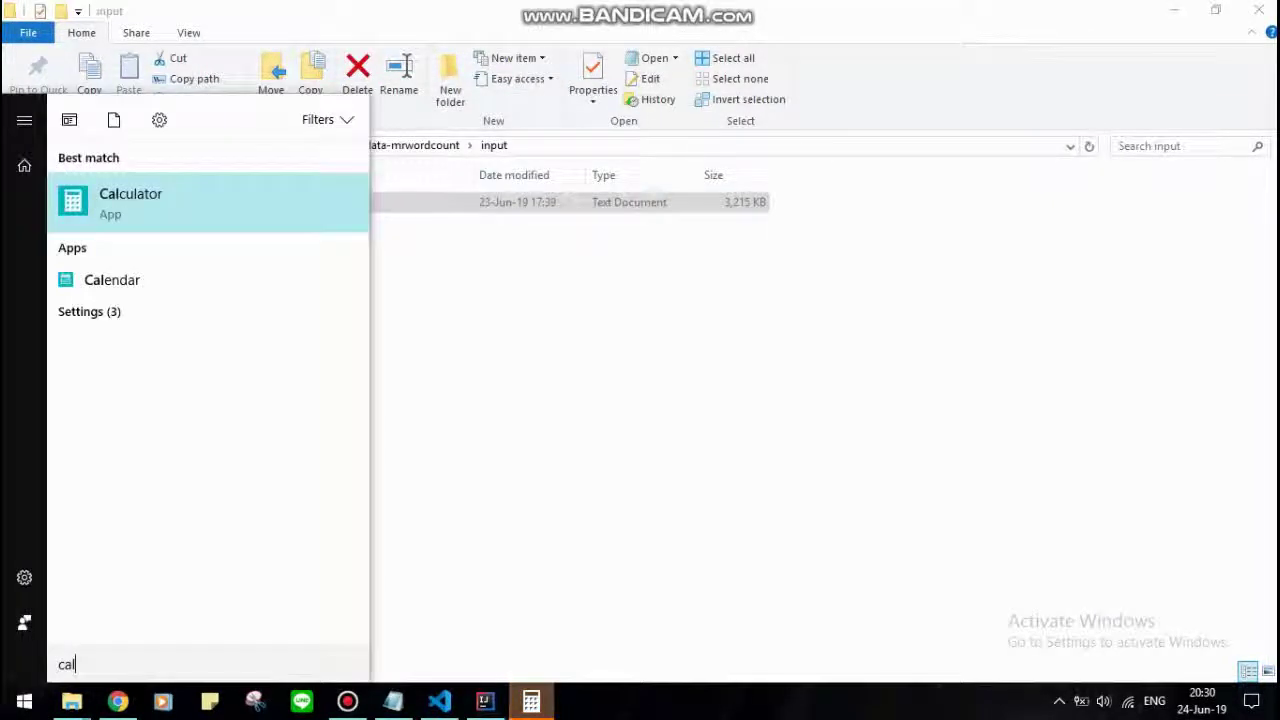
key(Return)
text(3000)
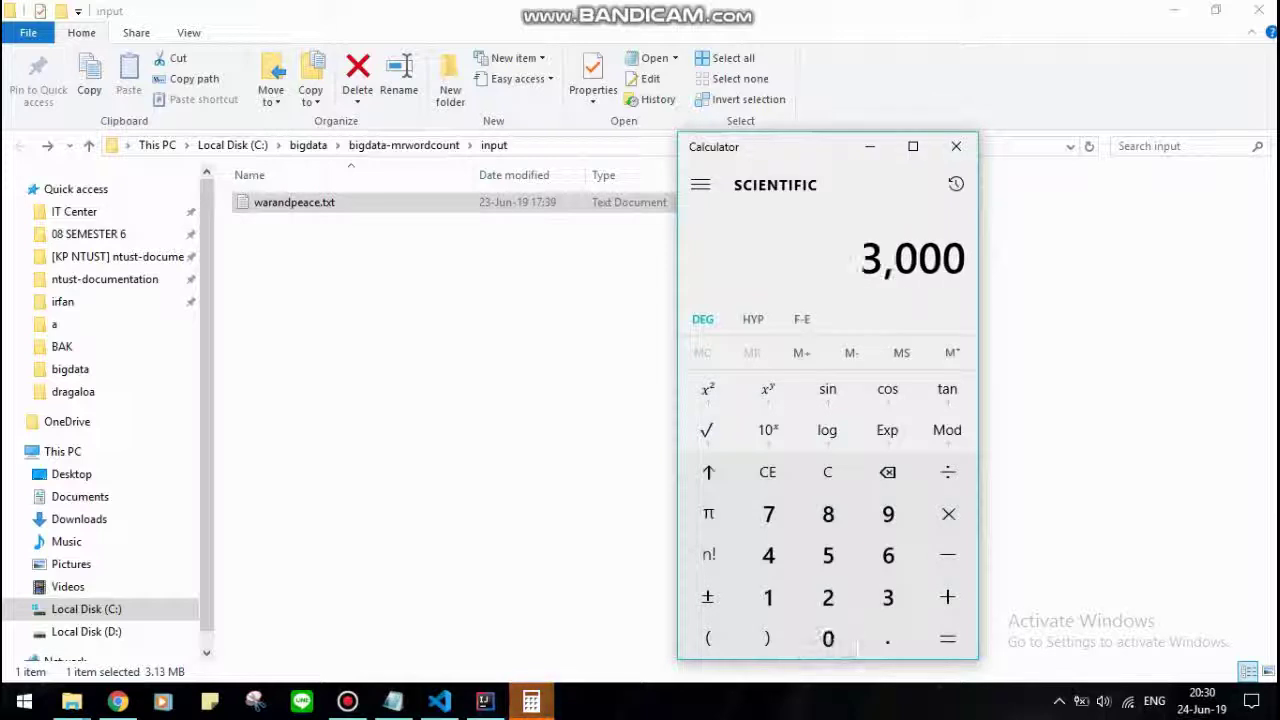
text(/)
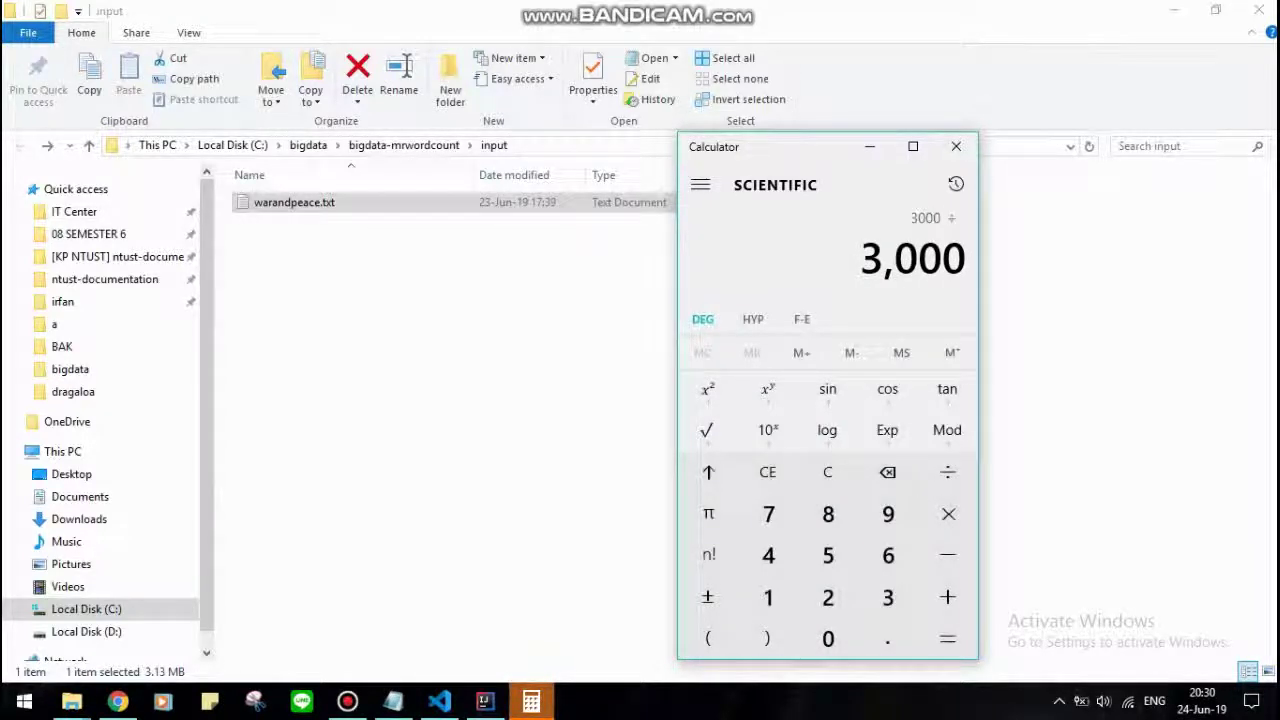
text(400)
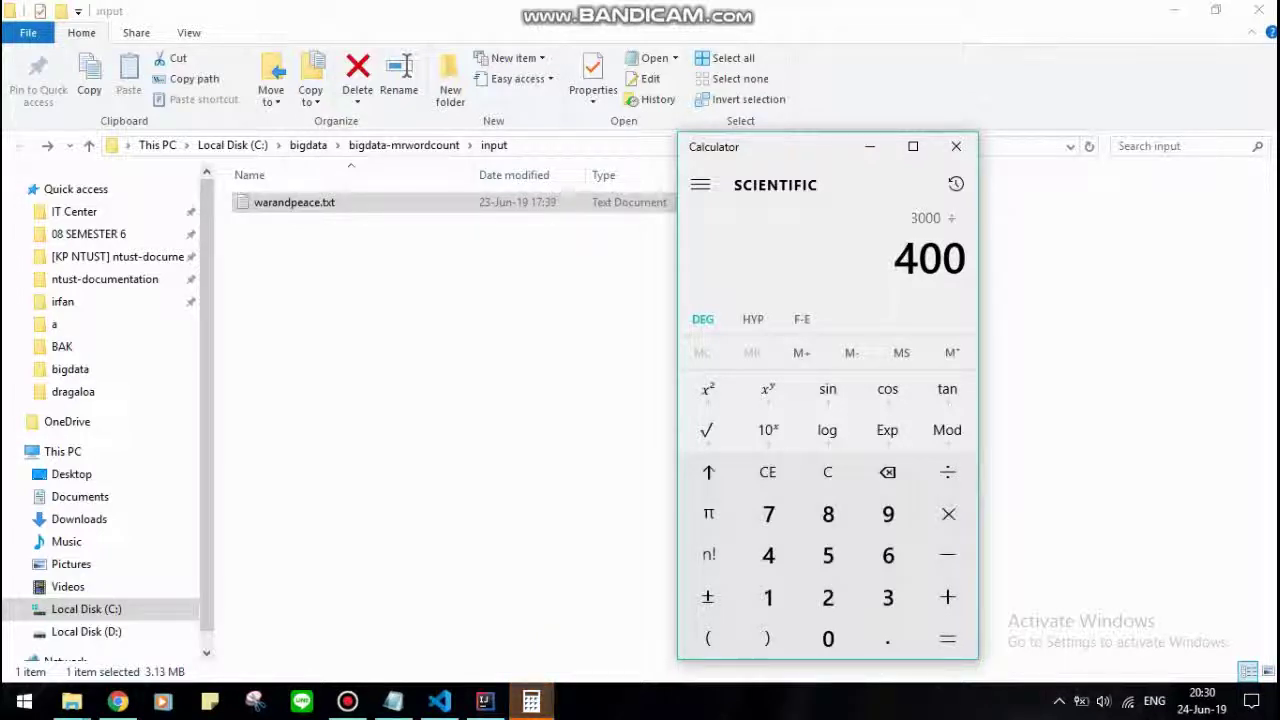
key(Return)
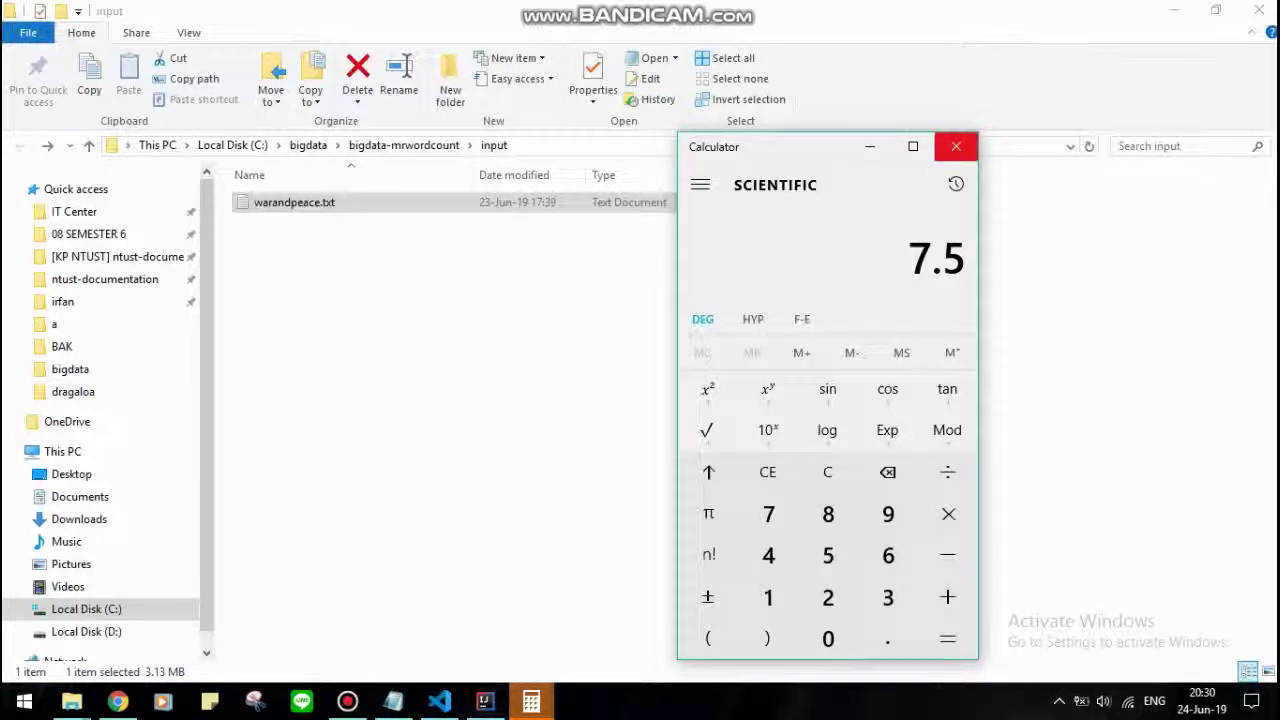
click(956, 146)
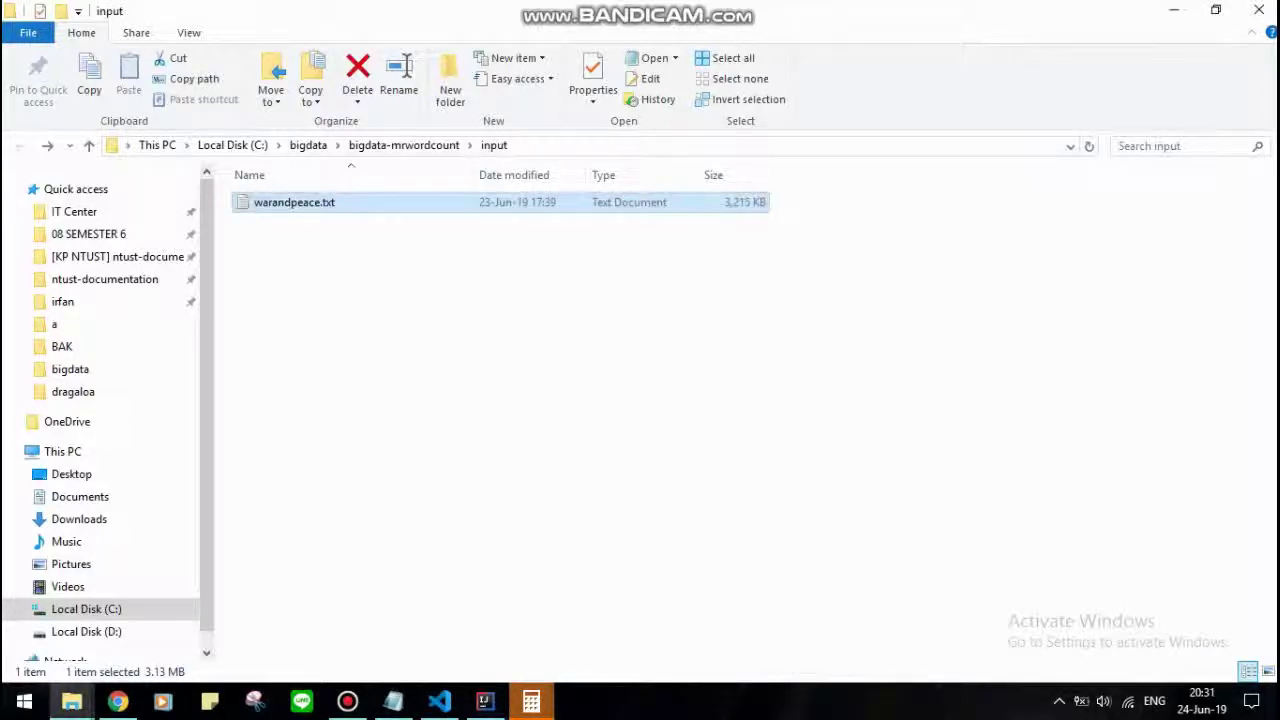
Step: Switch to Chrome and open the output1 folder of test2 in S3 to examine its part files and sizes
click(118, 701)
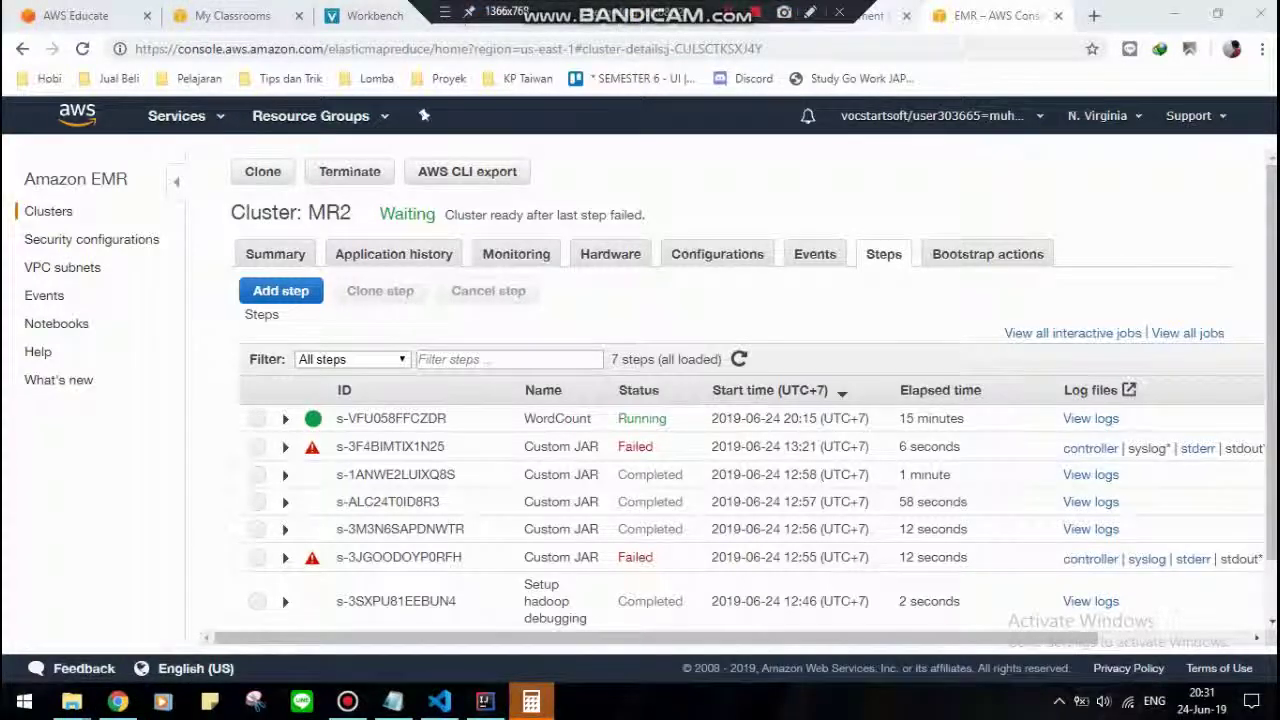
click(845, 15)
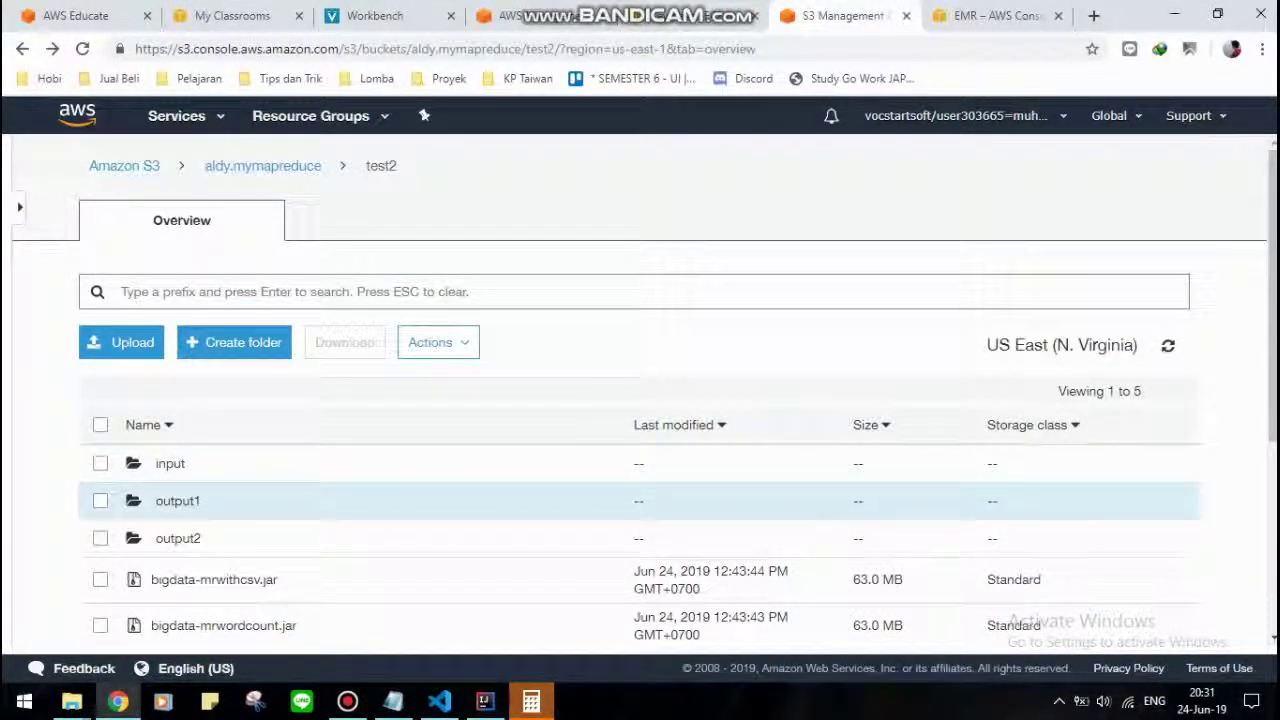
click(177, 501)
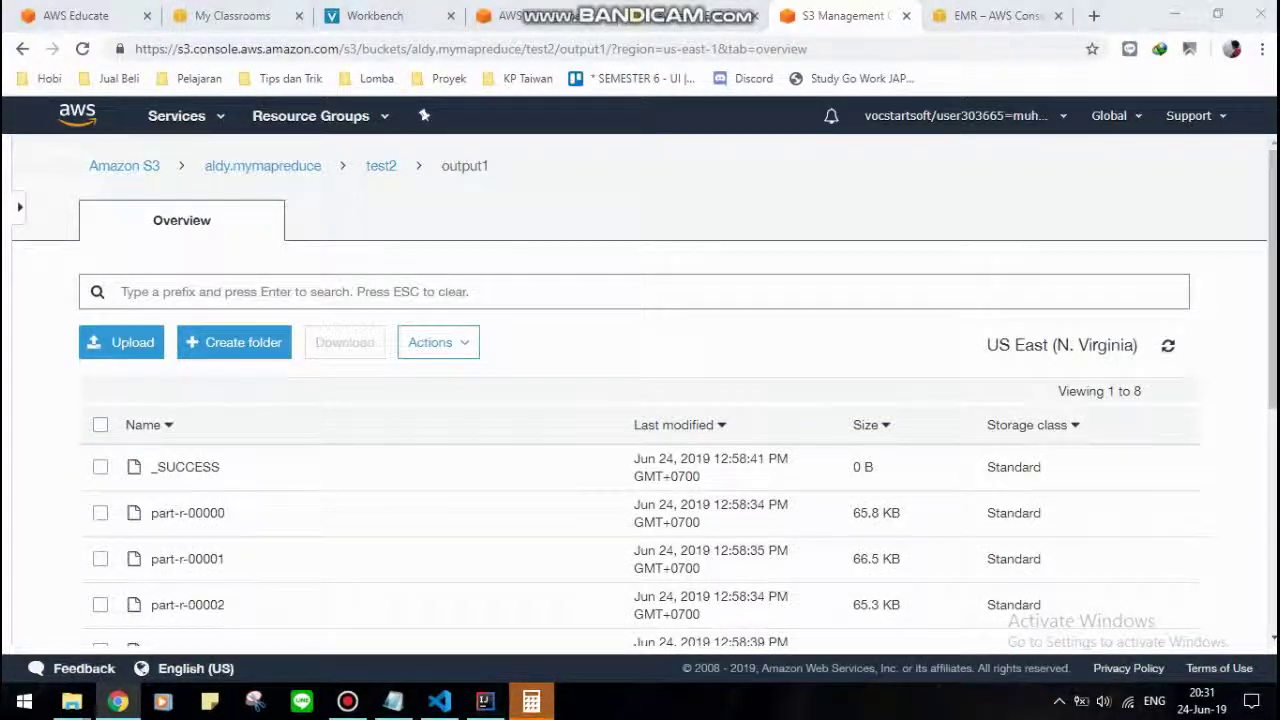
right_click(531, 700)
click(470, 660)
scroll(640, 420, down, 3)
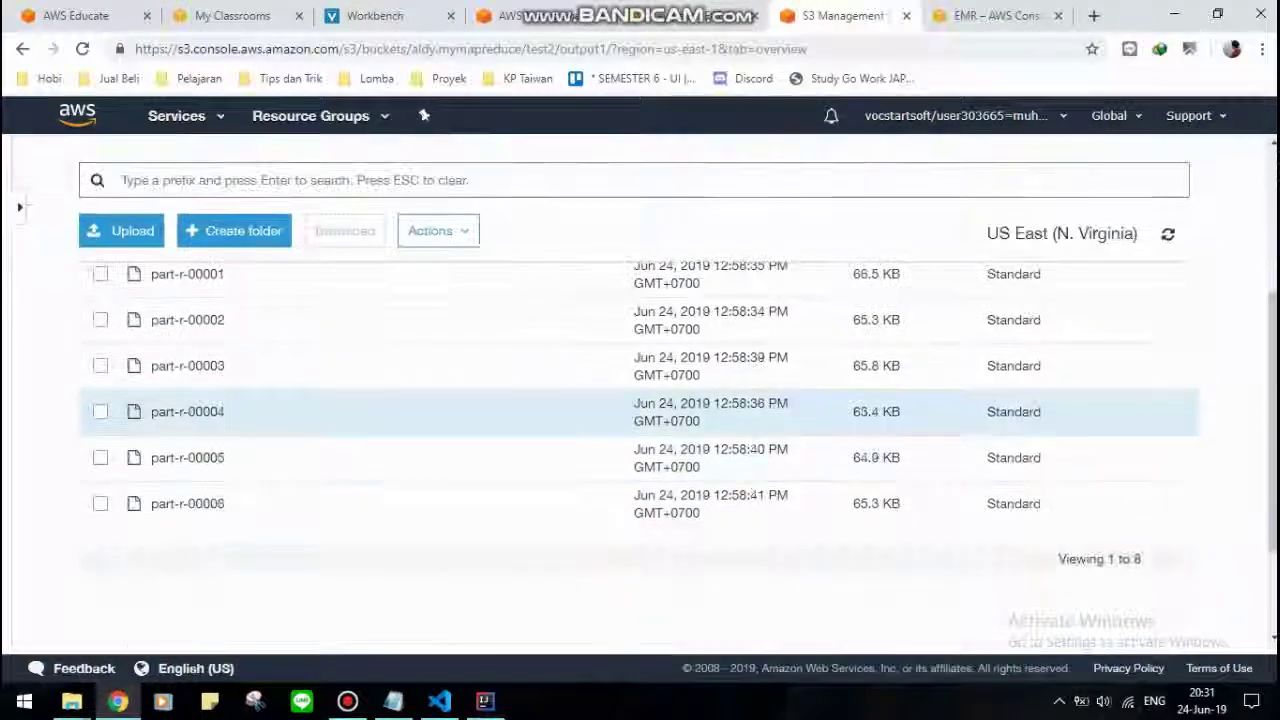
scroll(640, 420, up, 2)
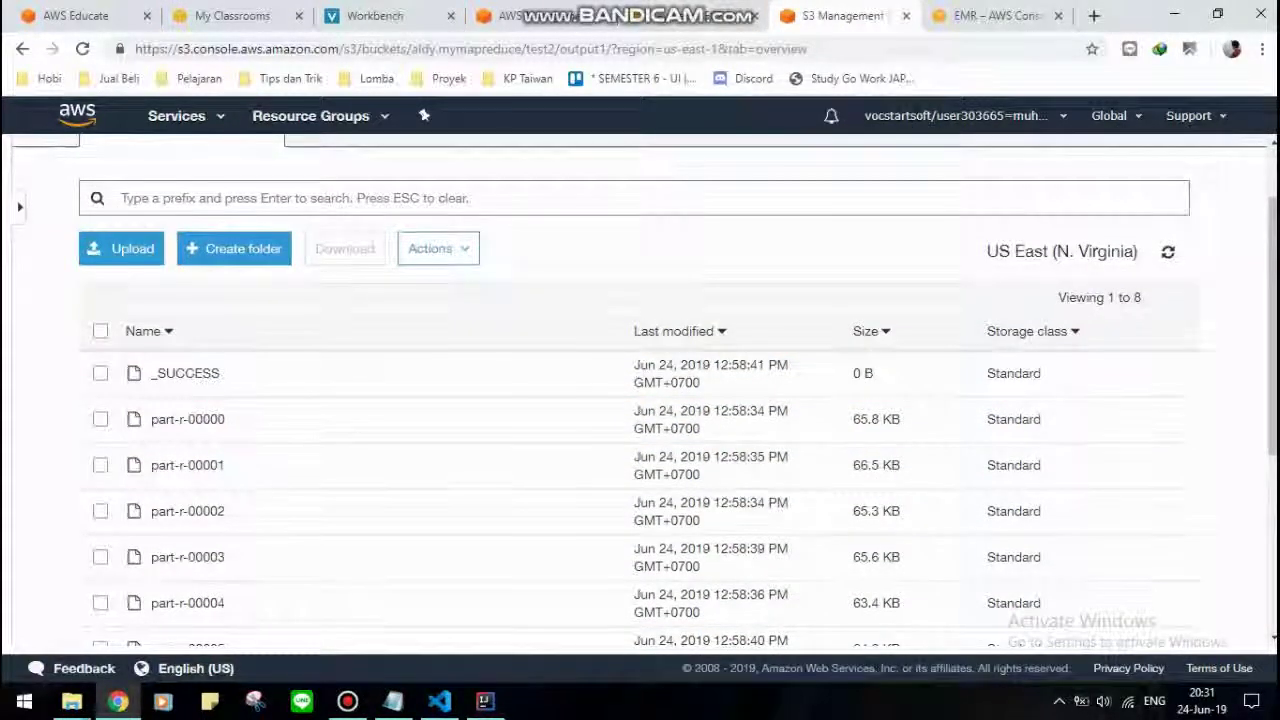
scroll(640, 467, down, 1)
scroll(640, 467, up, 2)
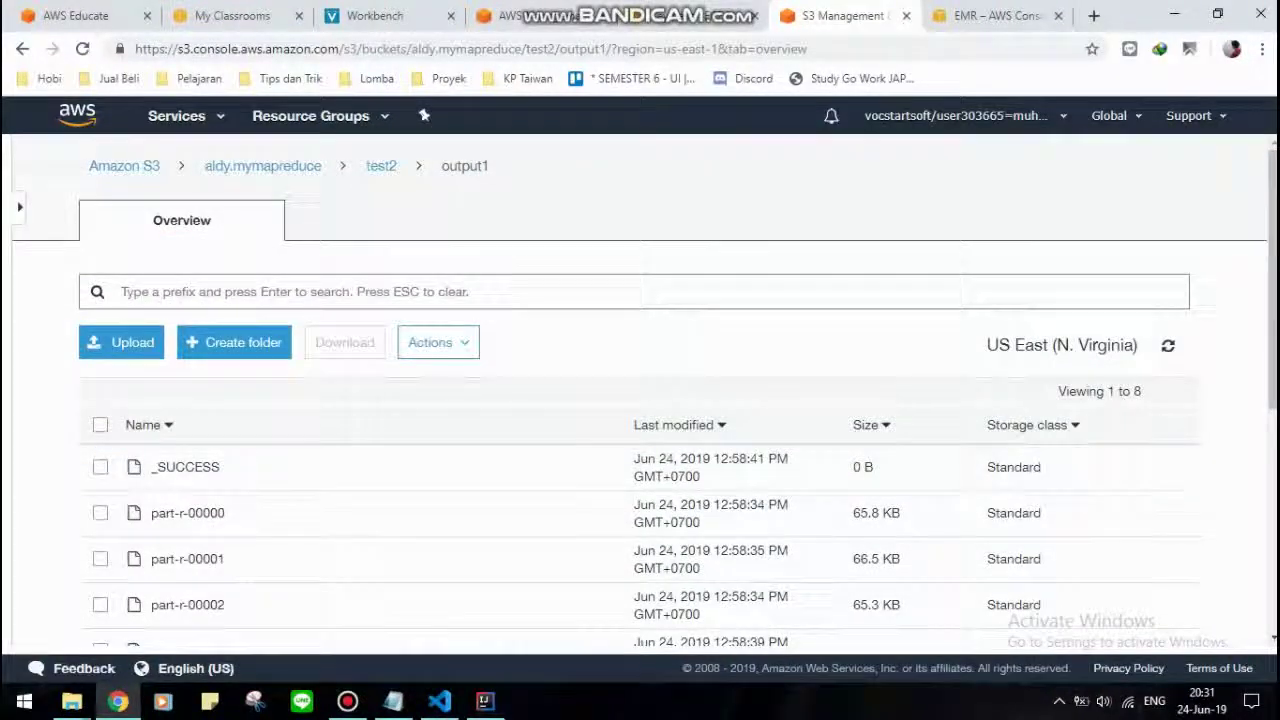
Step: Select all files in the output1 folder and look through the available actions without applying any
click(100, 424)
click(438, 342)
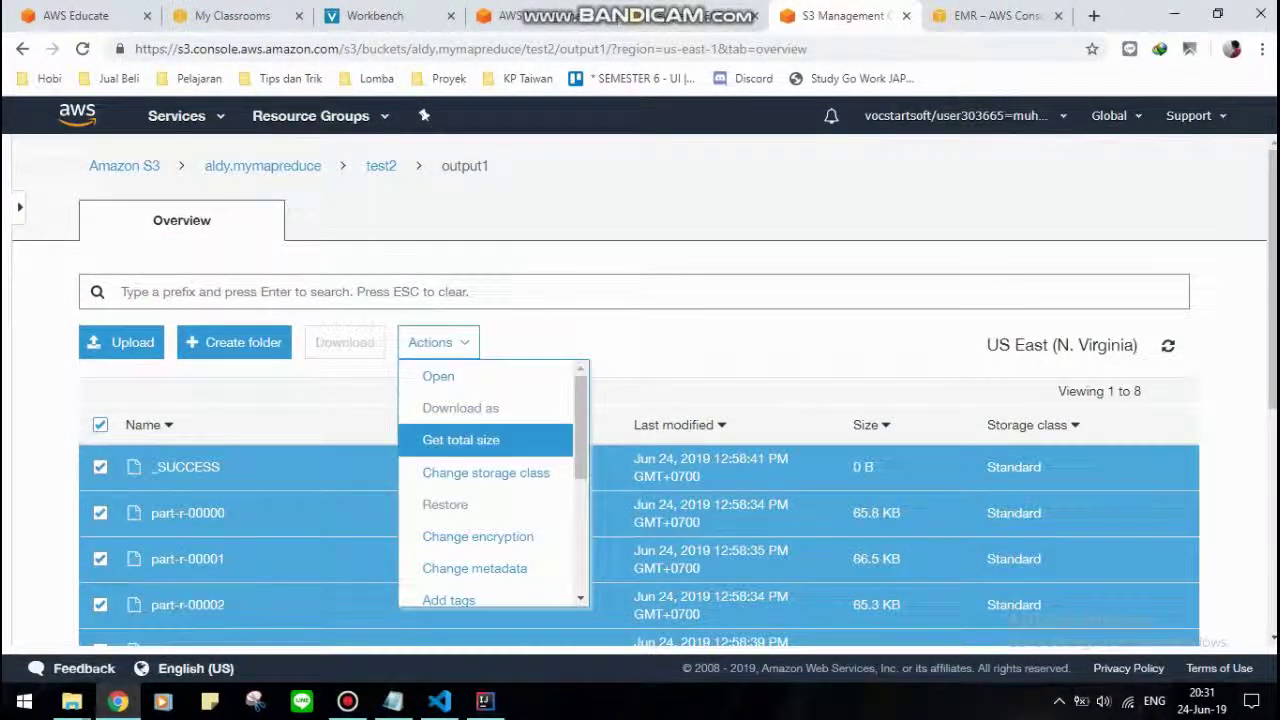
scroll(640, 400, down, 1)
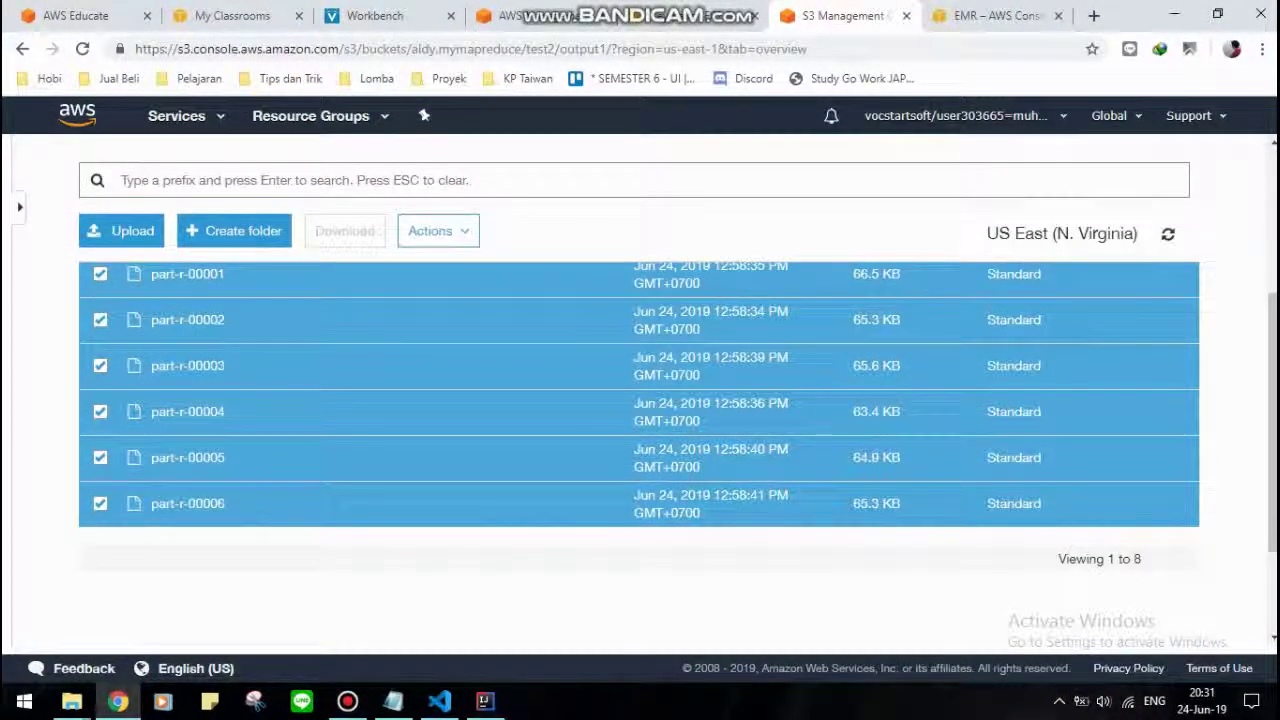
scroll(640, 400, up, 1)
click(438, 342)
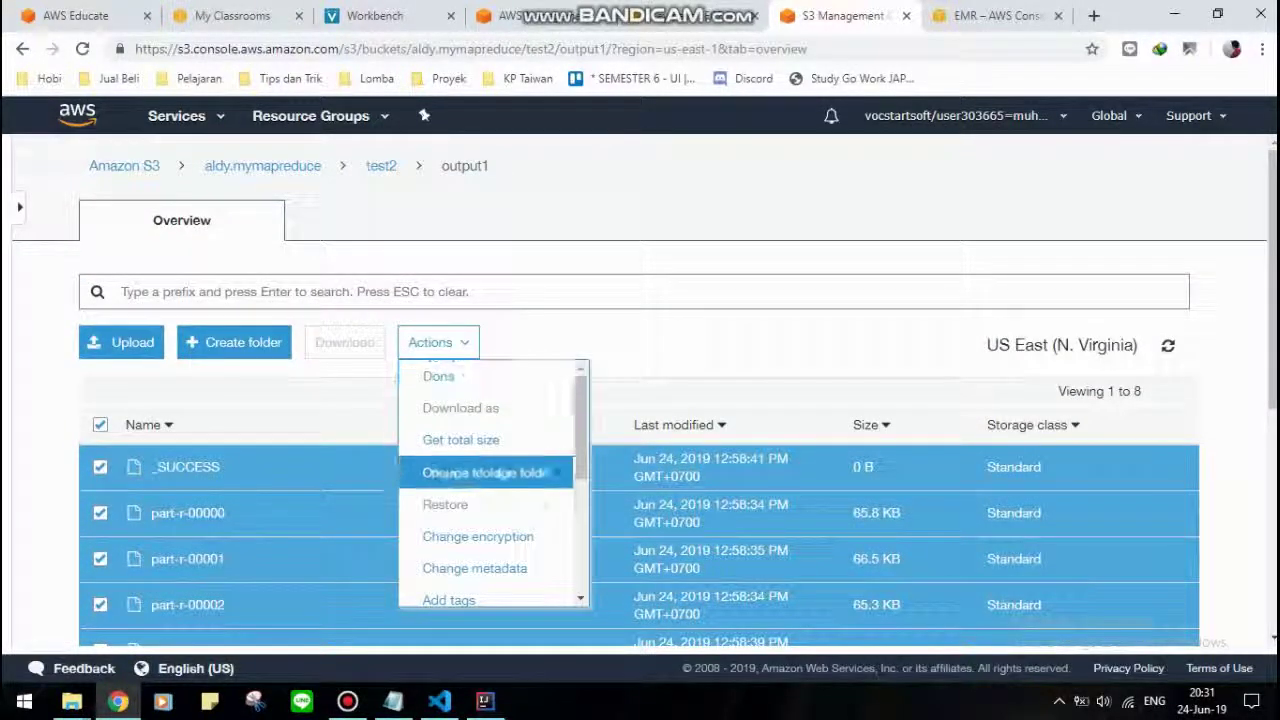
scroll(486, 474, down, 3)
key(Escape)
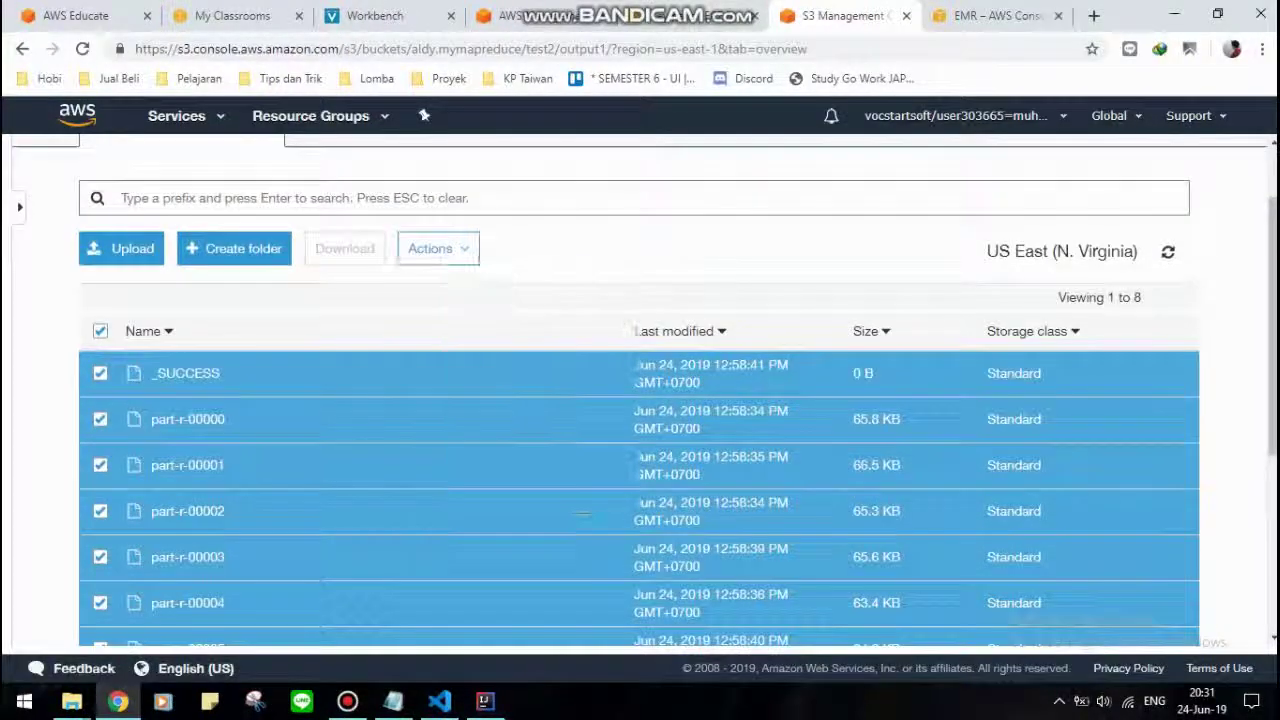
Step: Clear the selection of all files and open the details page of part-r-00000 in the output1 folder
click(100, 331)
click(100, 419)
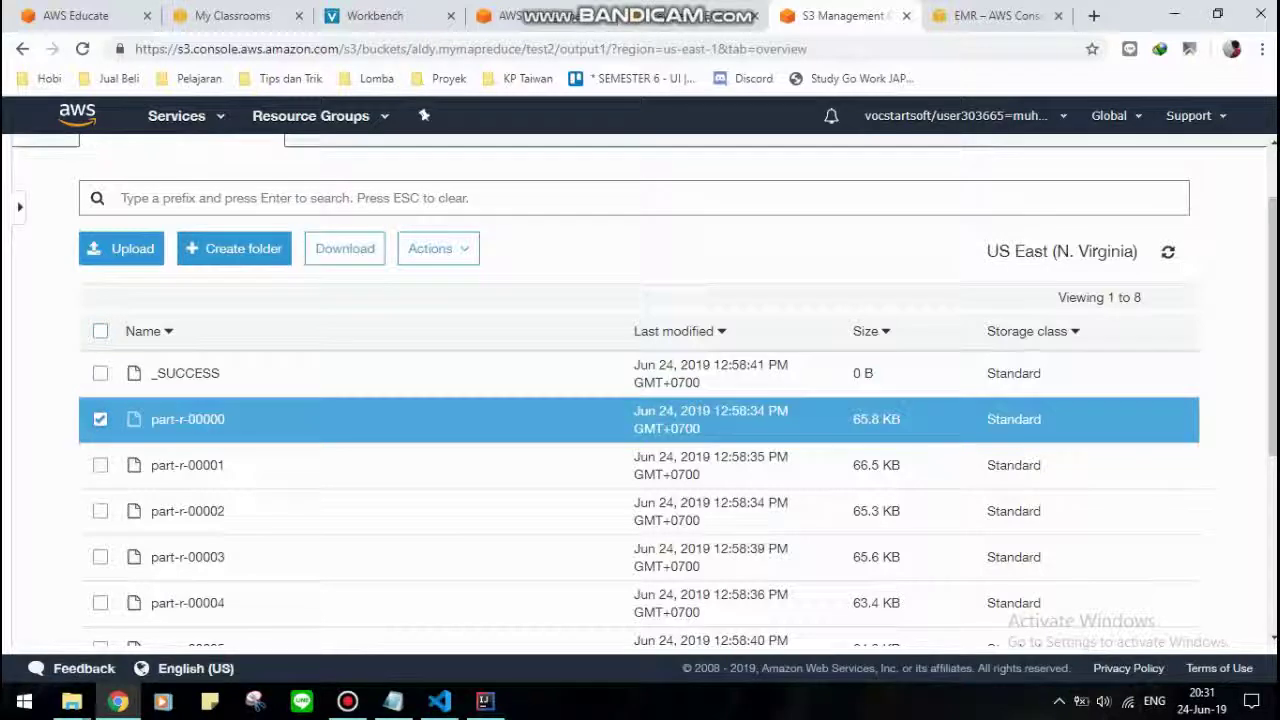
click(438, 248)
click(187, 419)
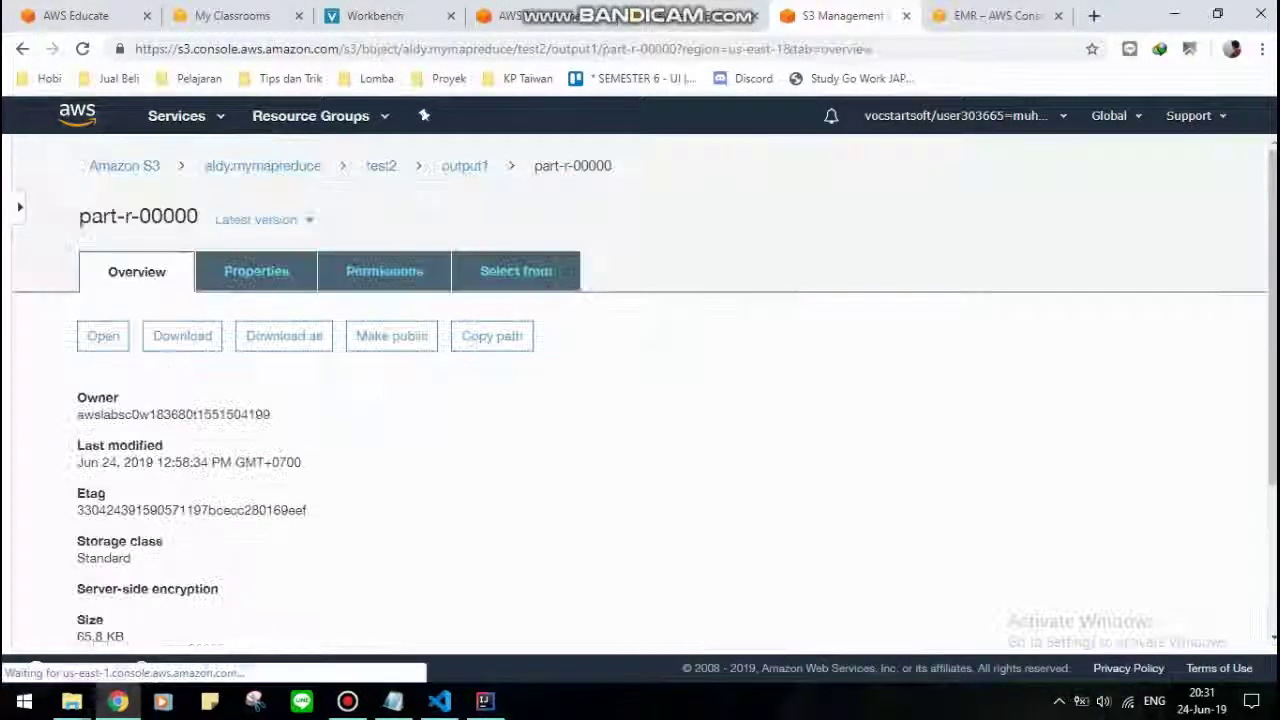
scroll(640, 400, down, 1)
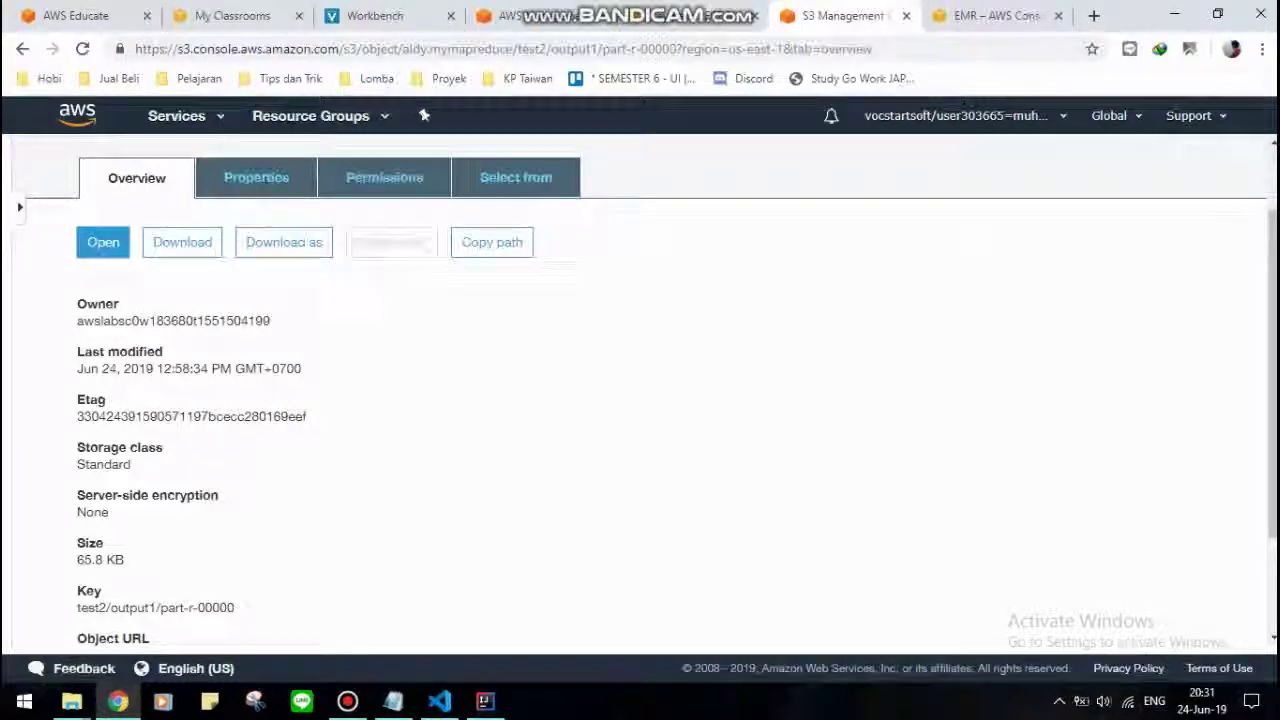
Step: Download the output1 part-r-00000 file and open the downloaded copy in Notepad
click(103, 242)
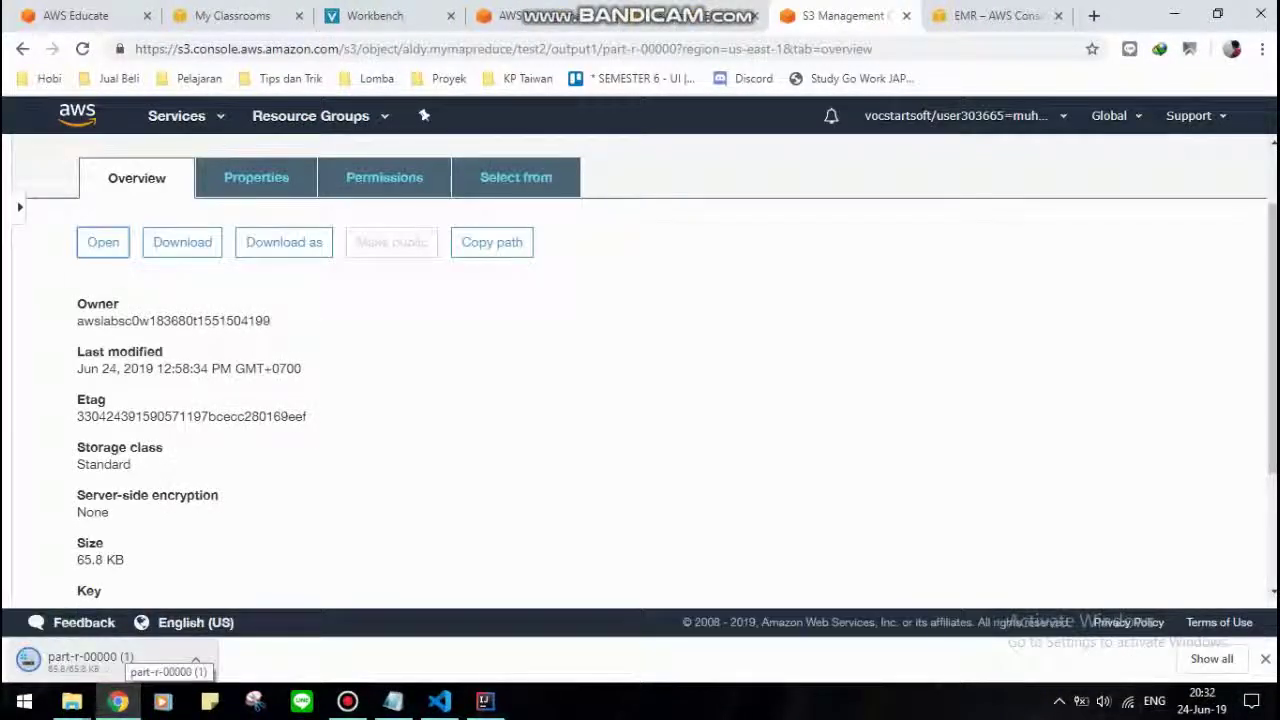
click(116, 652)
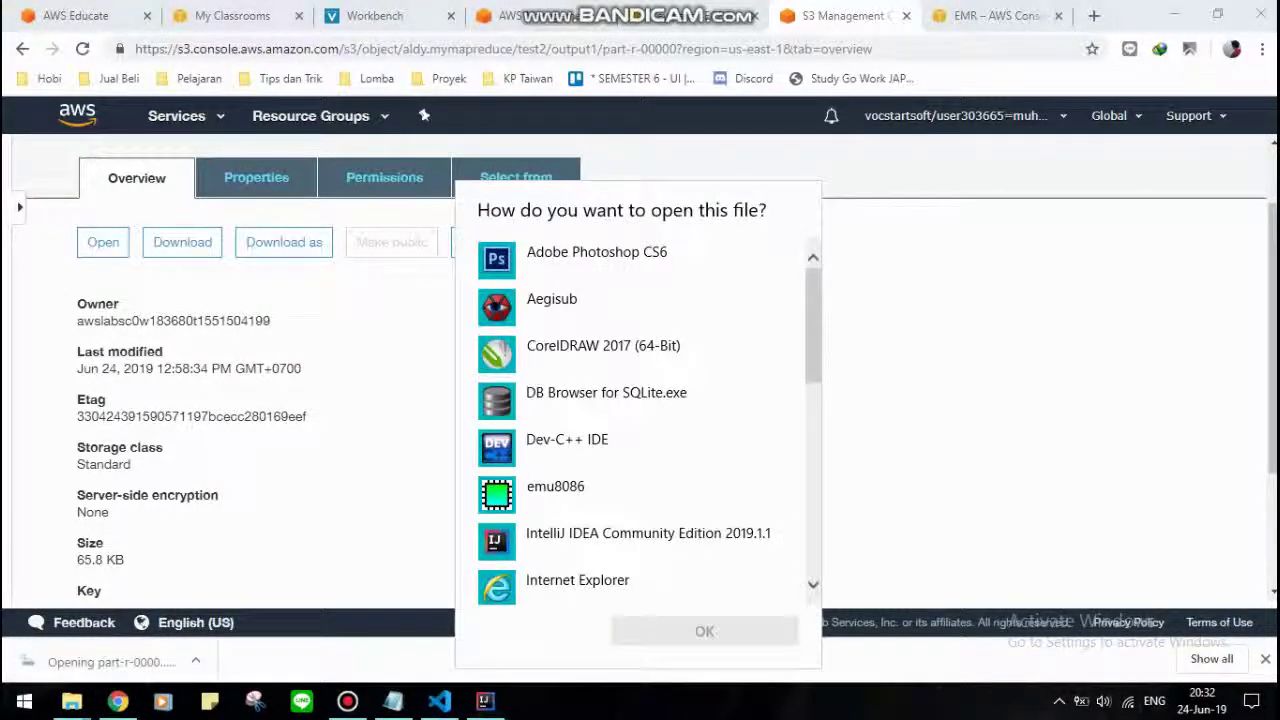
scroll(638, 420, down, 1)
click(553, 512)
click(704, 631)
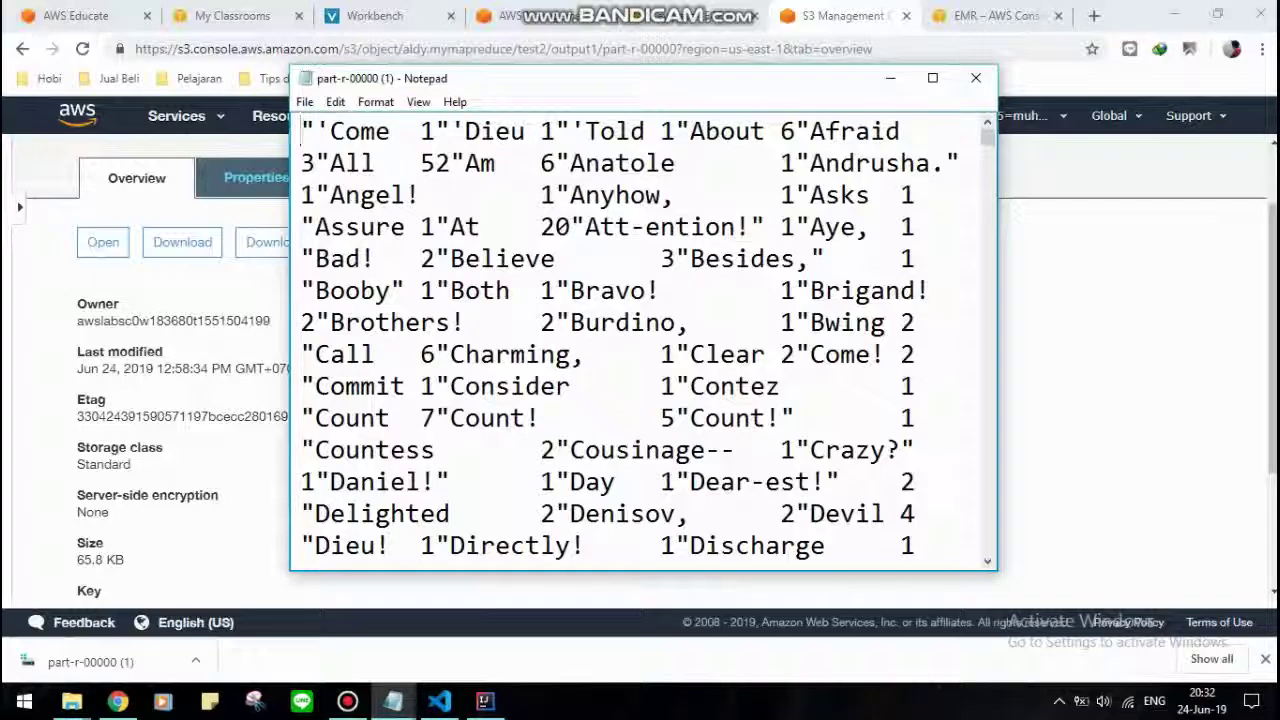
Step: Maximize Notepad, examine the word counts throughout part-r-00000, and minimize the window
scroll(640, 340, down, 8)
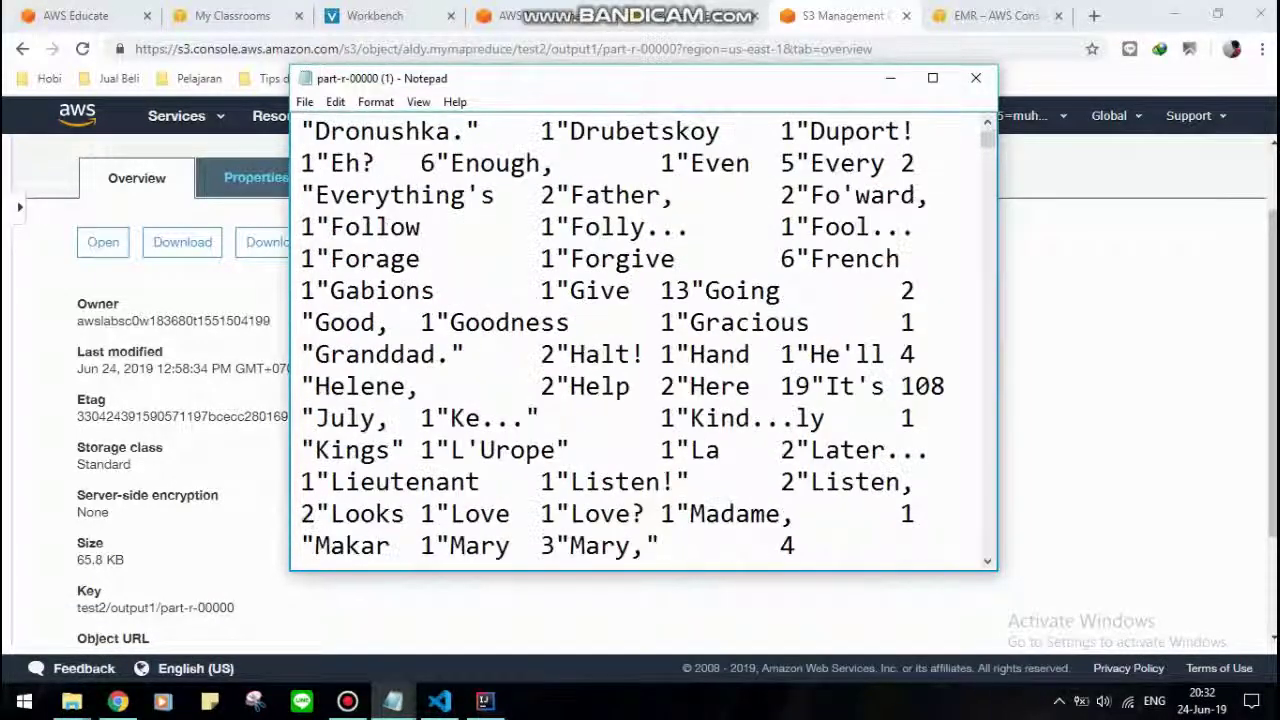
click(932, 78)
scroll(932, 78, down, 20)
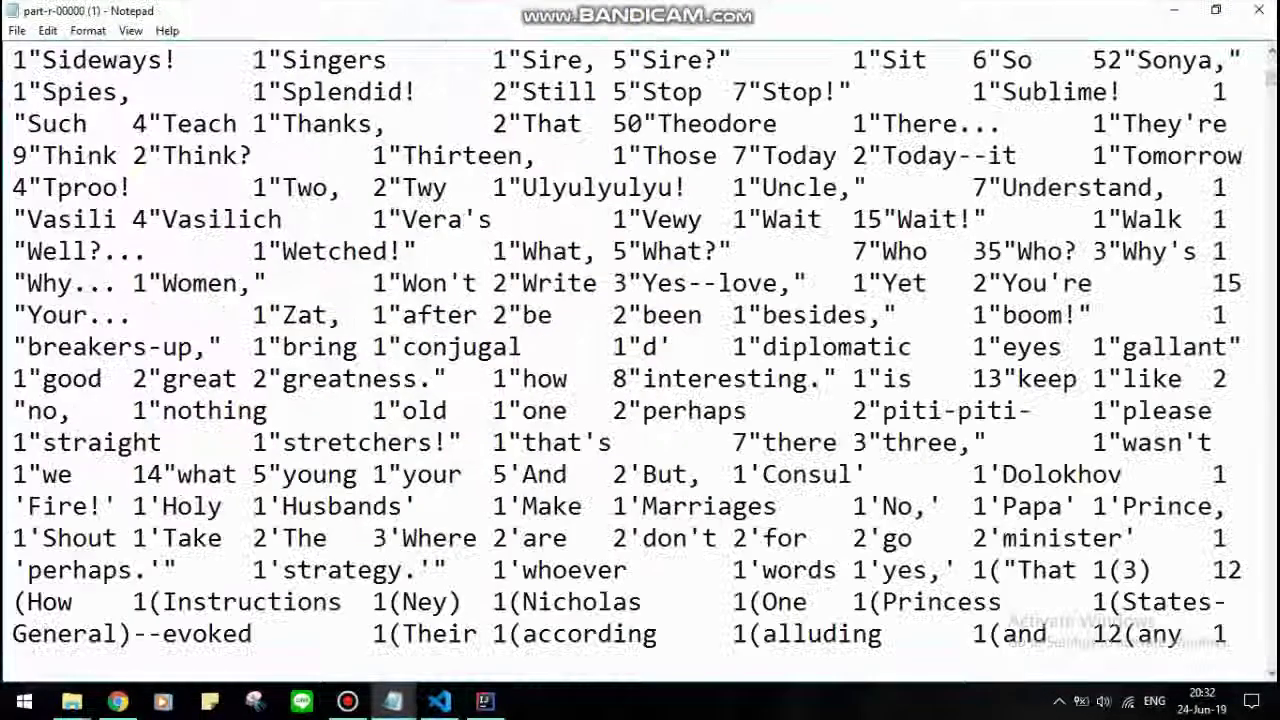
scroll(640, 340, down, 20)
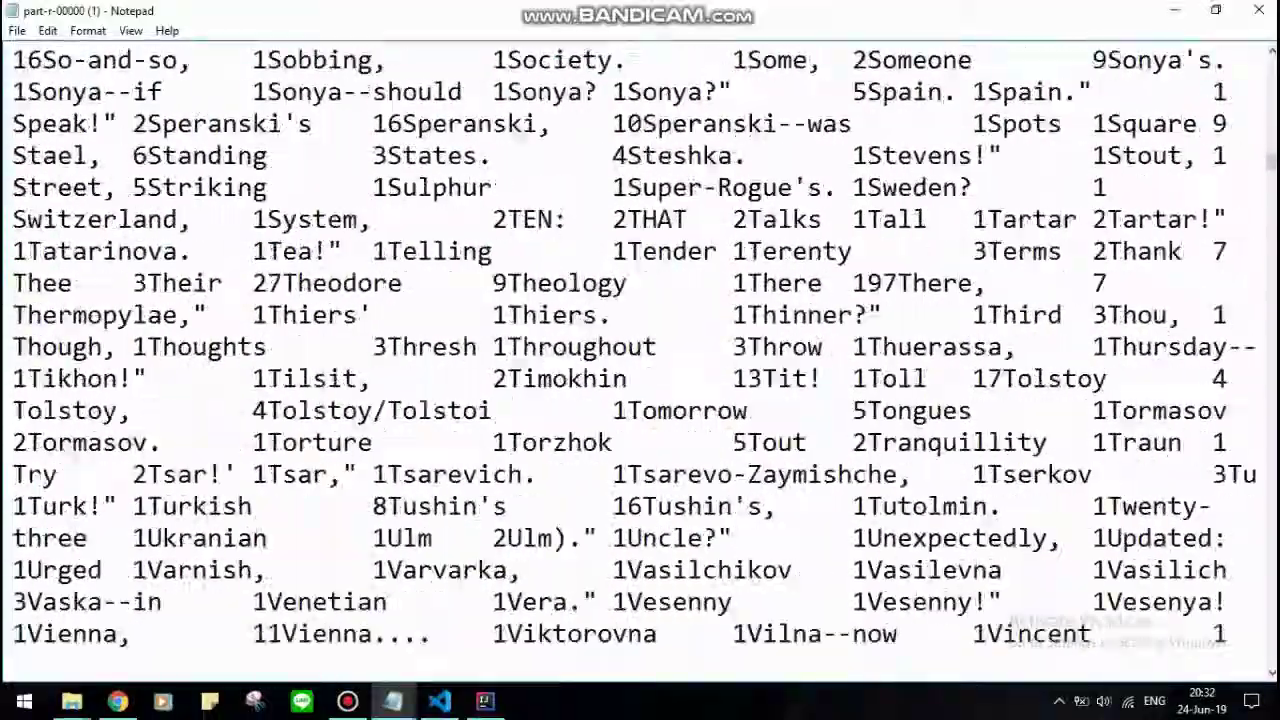
scroll(640, 340, down, 20)
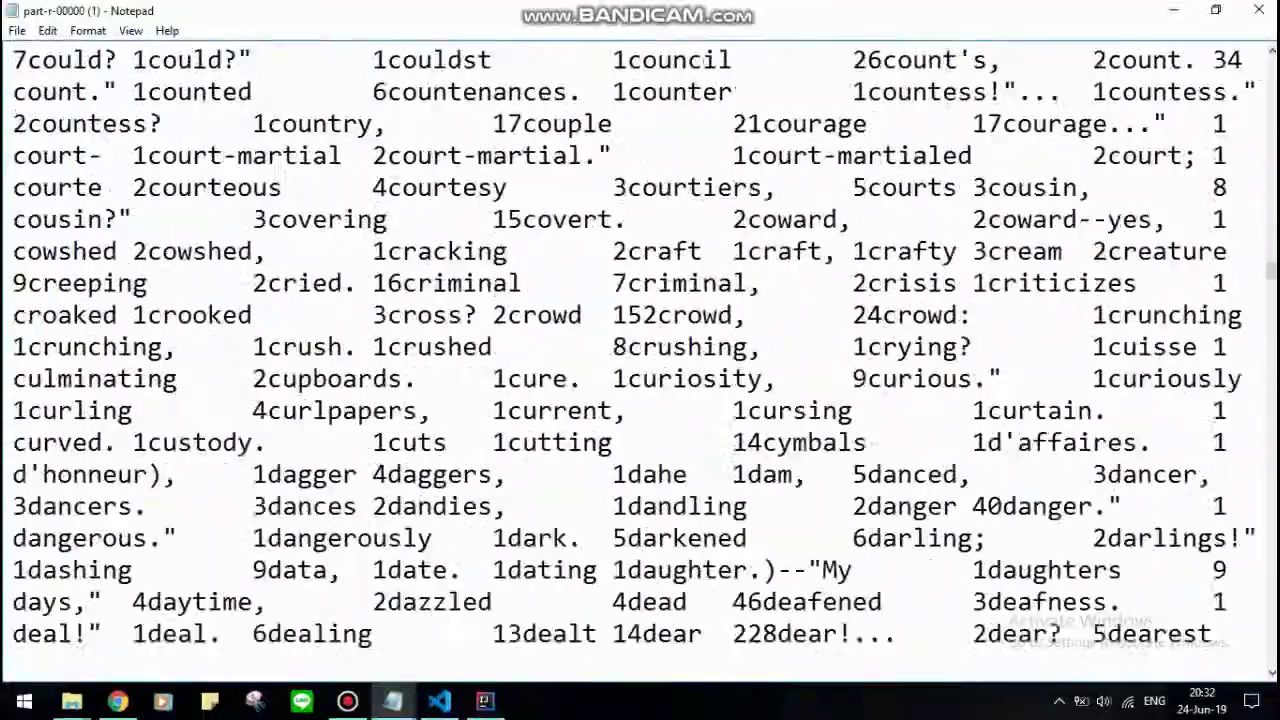
scroll(640, 340, down, 10)
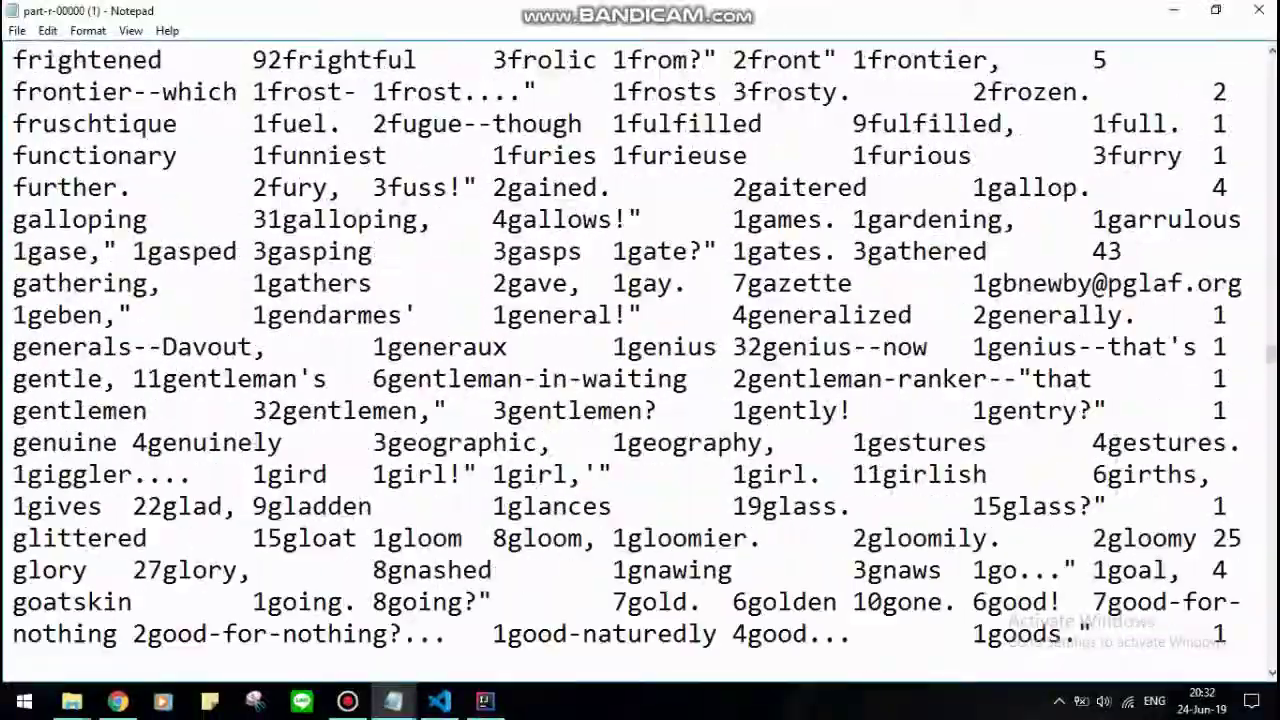
scroll(640, 340, up, 6)
click(1174, 10)
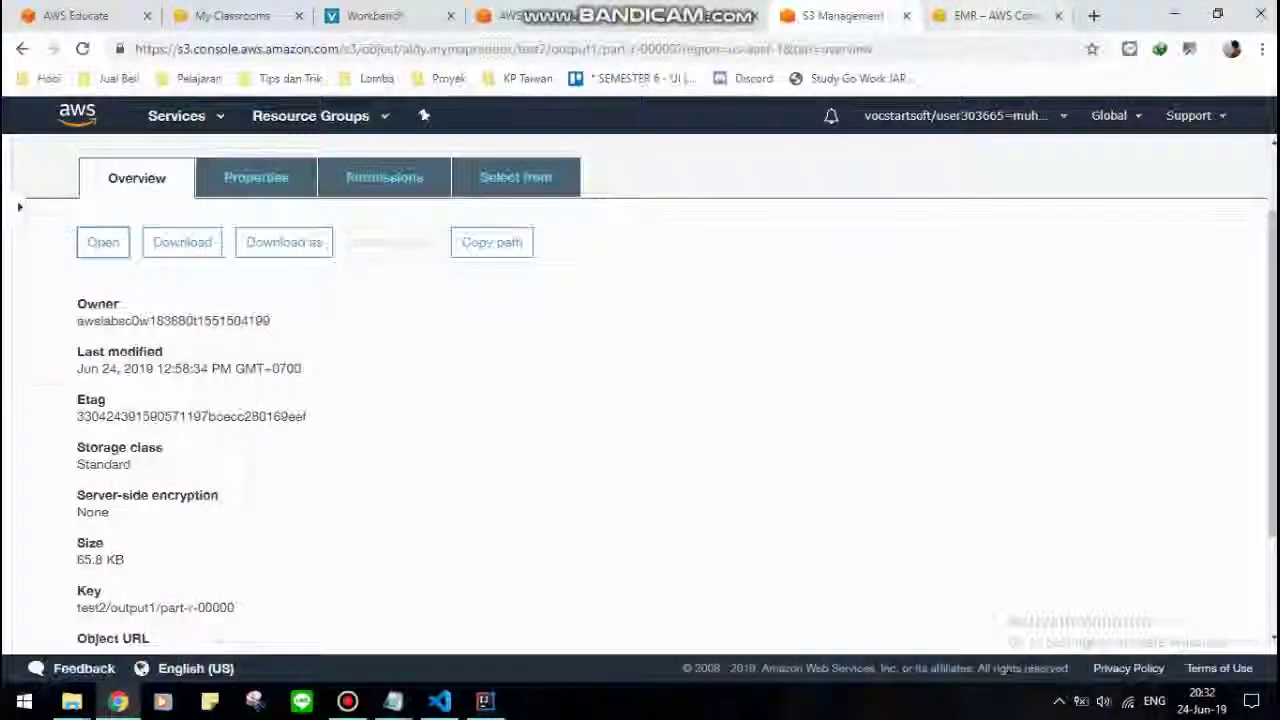
Step: Check the step list of the MR2 cluster in EMR and return to the test2 folder in S3
click(995, 15)
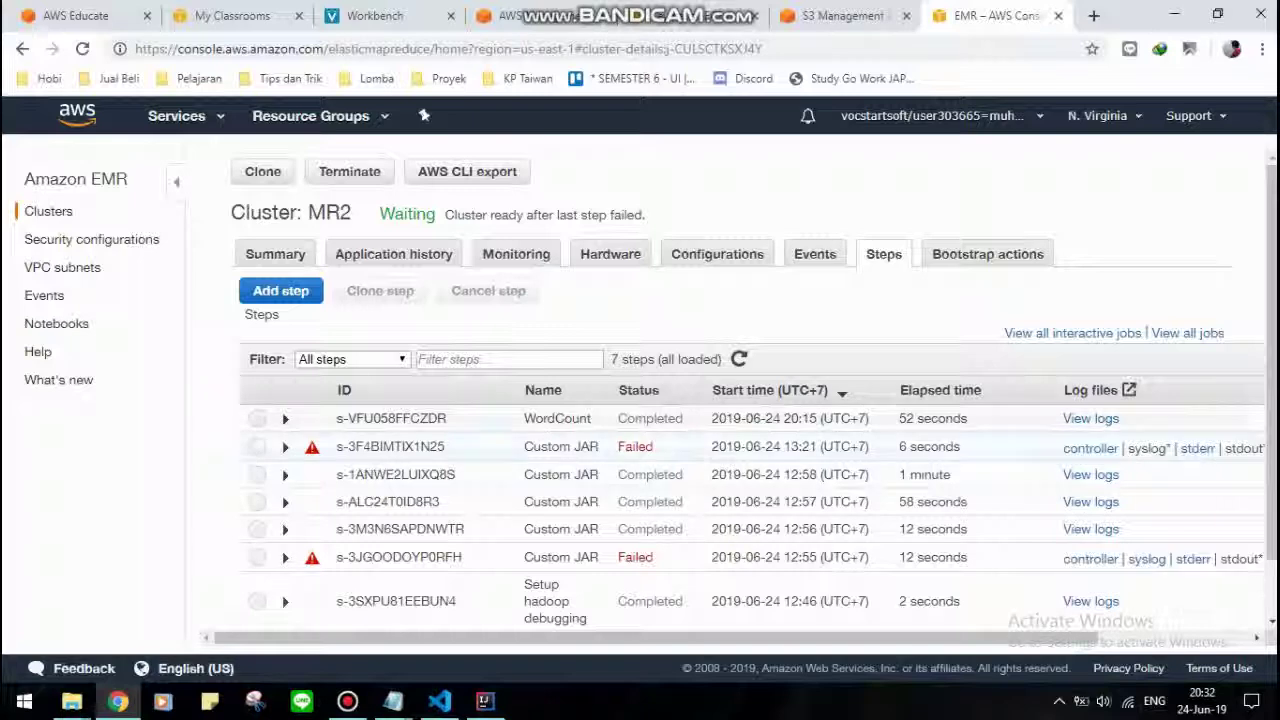
key(ctrl+shift+Tab)
click(22, 48)
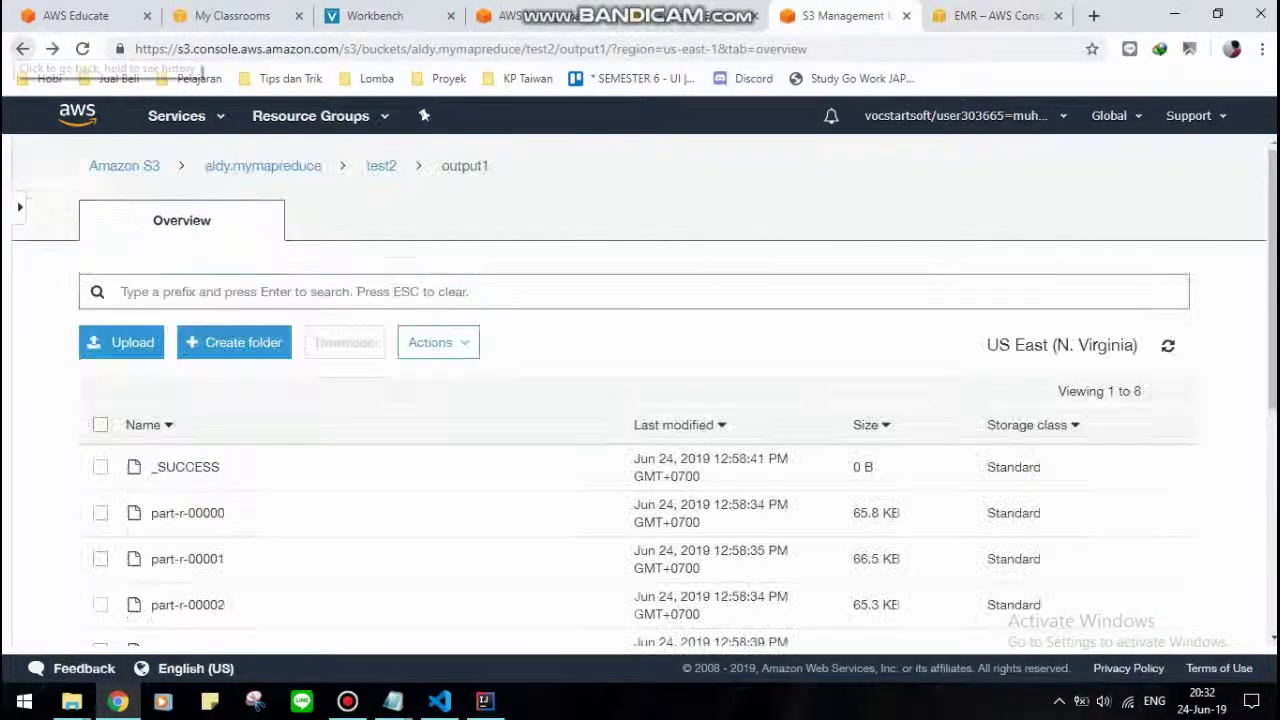
click(22, 48)
click(22, 48)
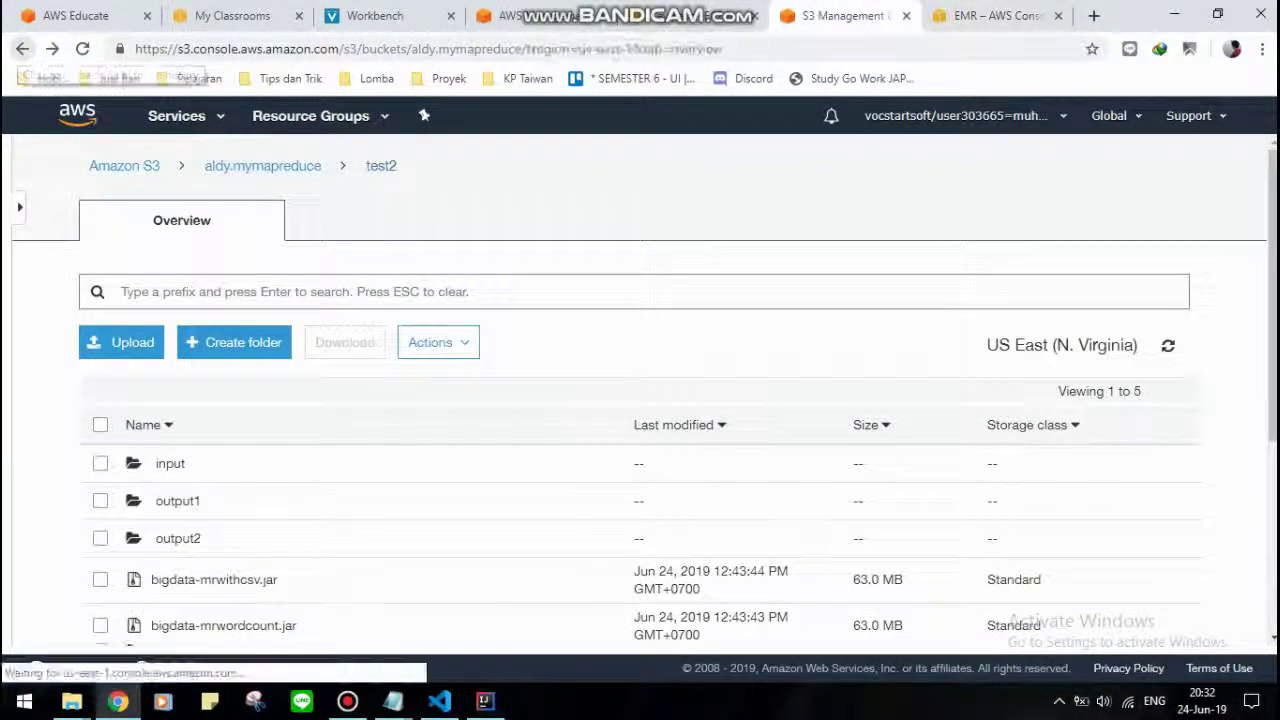
scroll(640, 347, down, 2)
click(170, 459)
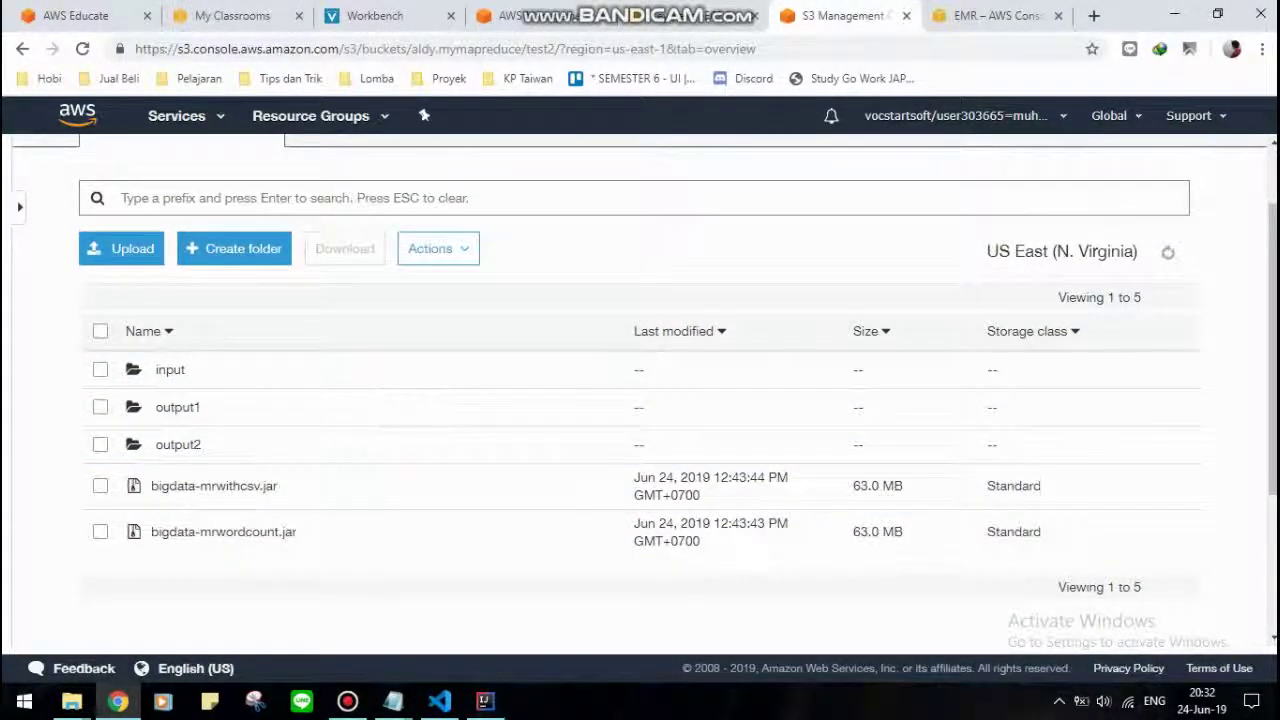
Step: Open the output11 folder in test2 and display the details page of its part-r-00000 file
click(180, 444)
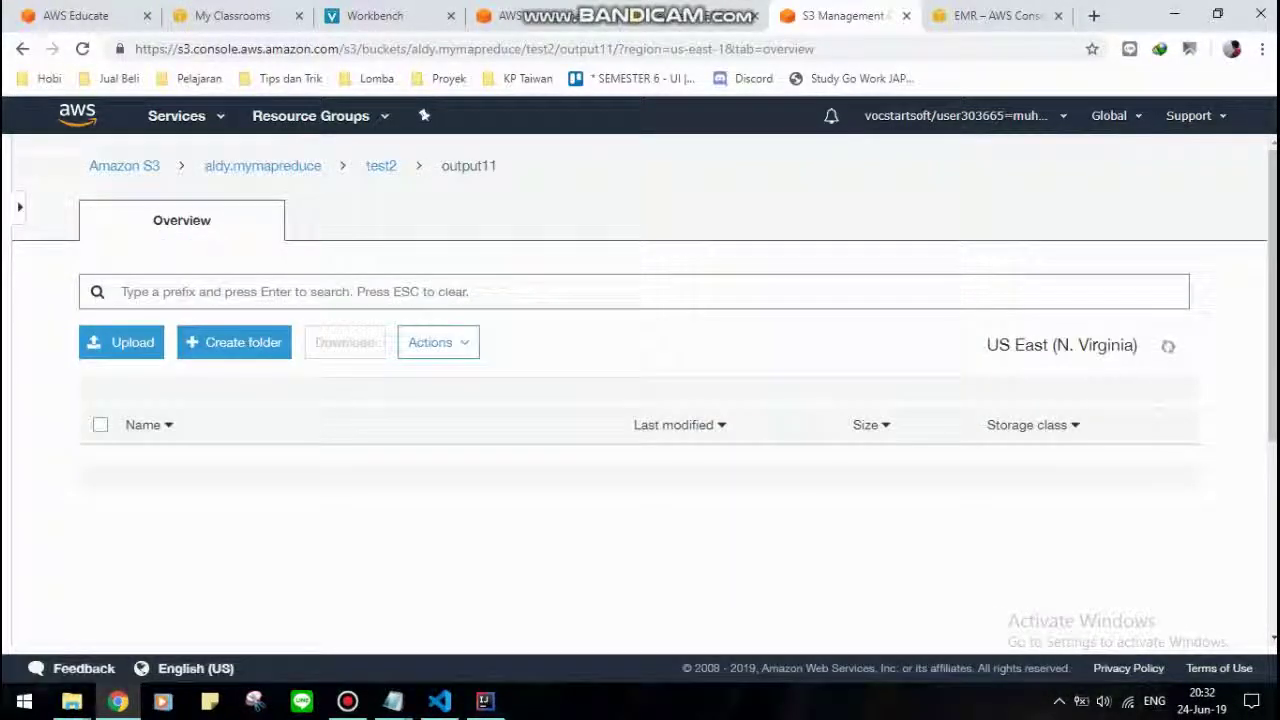
scroll(182, 410, down, 2)
click(182, 329)
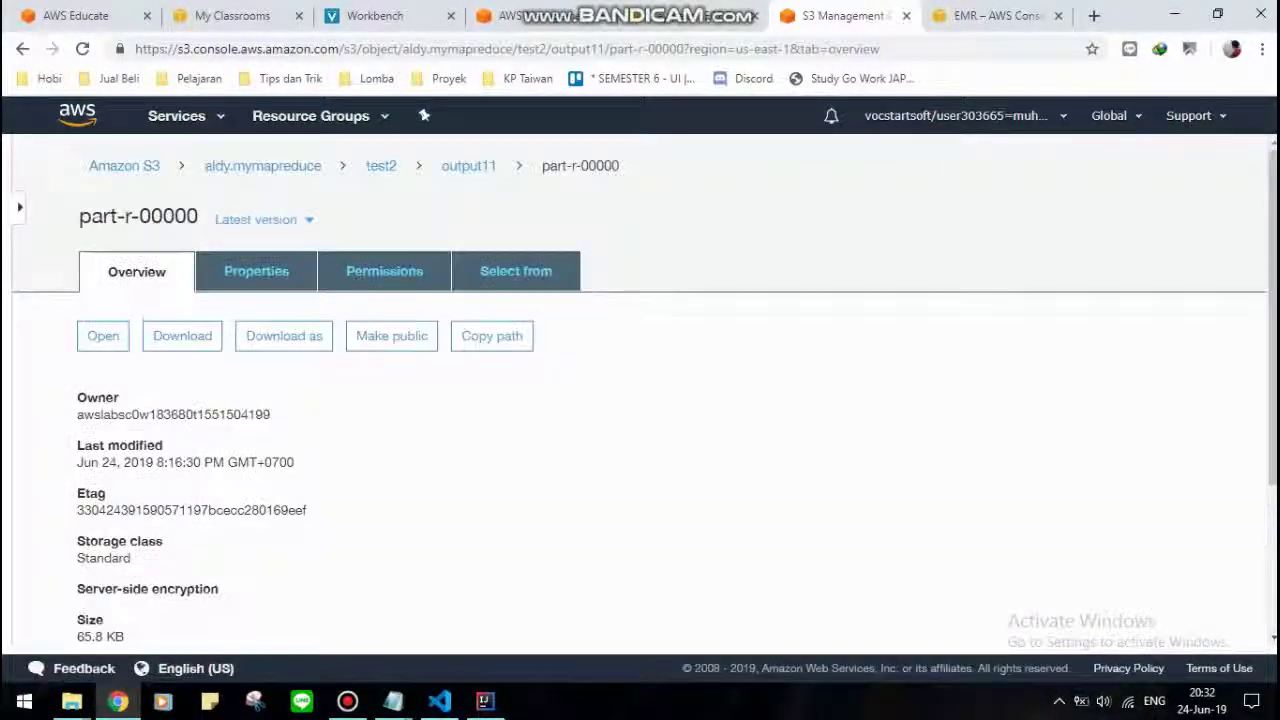
Step: Download the output11 part-r-00000 file and open the downloaded copy in Notepad
click(103, 336)
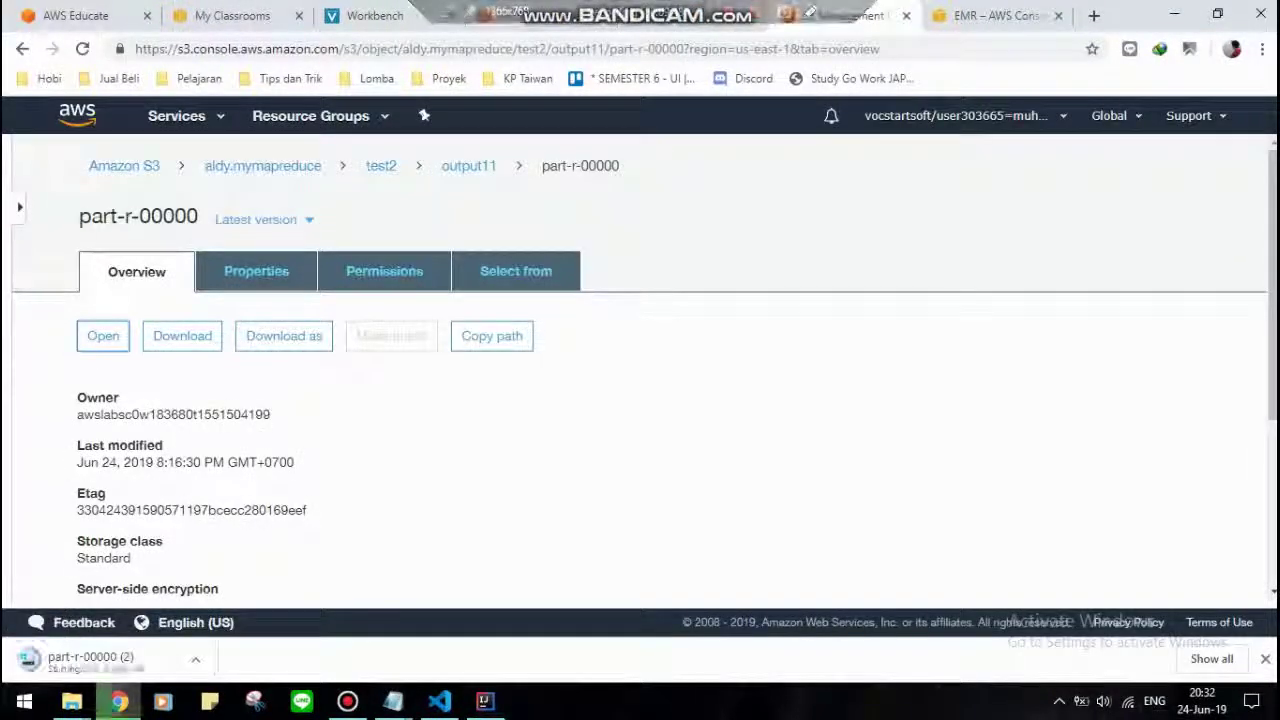
click(110, 659)
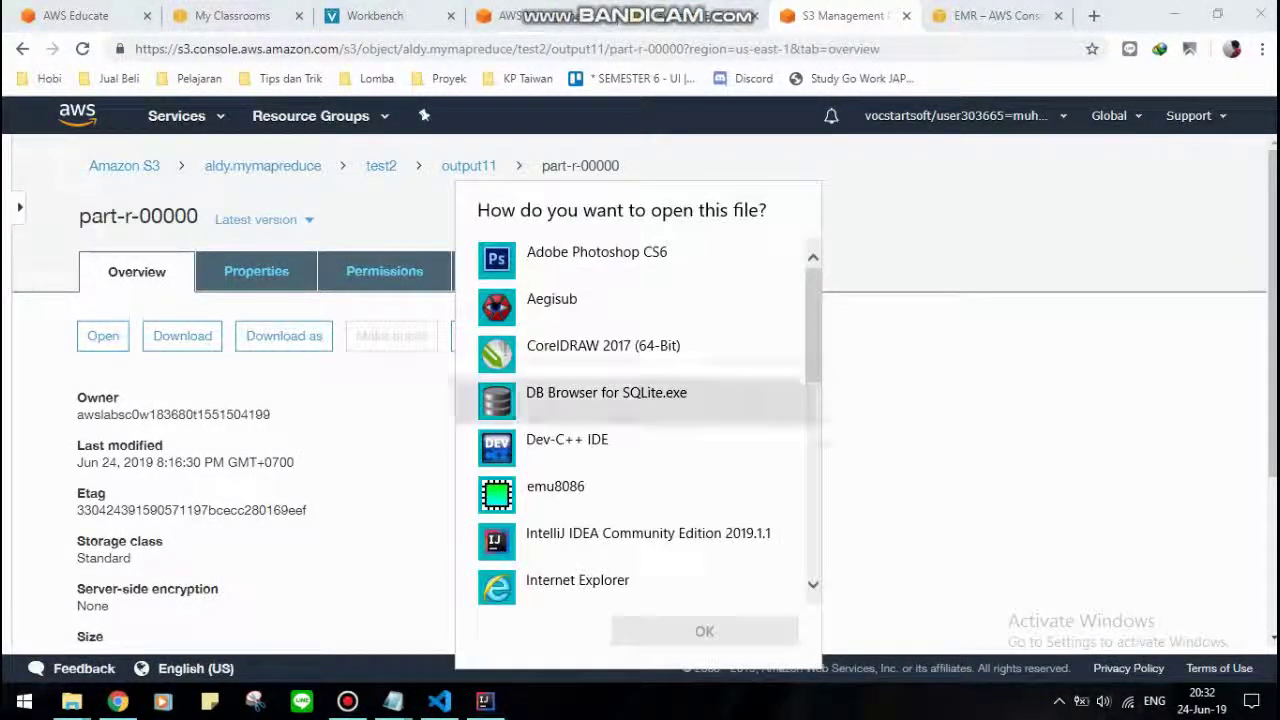
scroll(641, 513, down, 2)
double_click(641, 349)
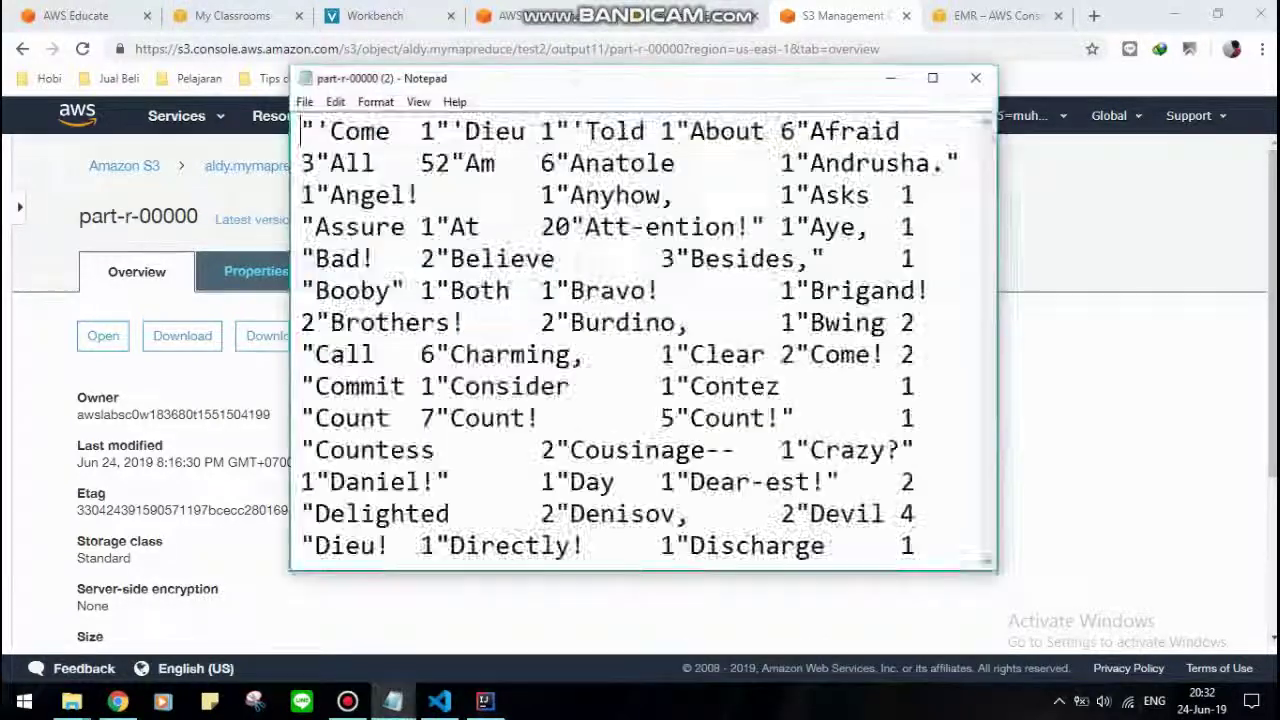